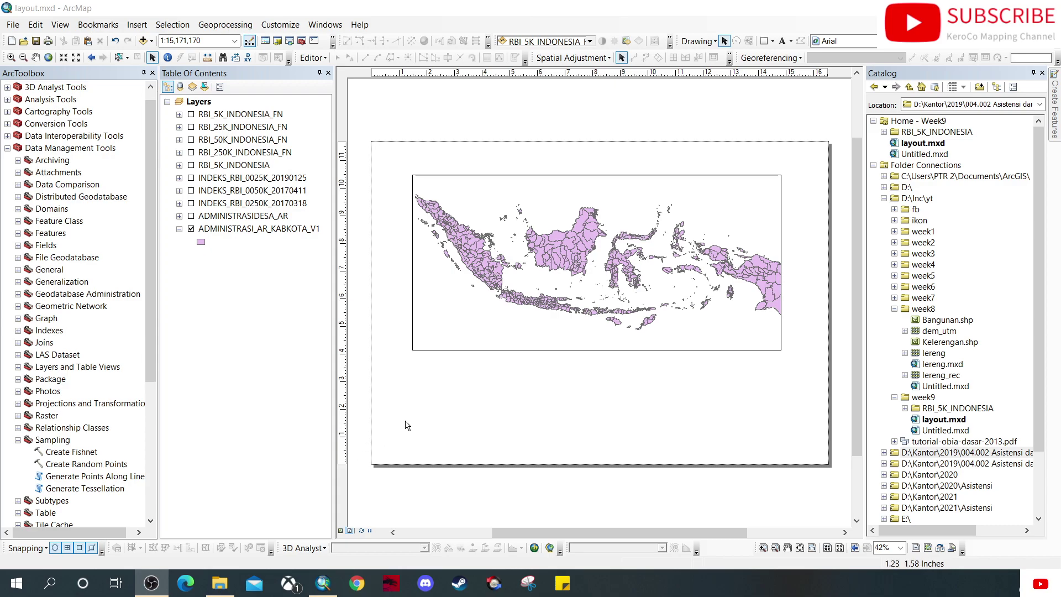
{"action": "scroll", "coordinate": [497, 425], "scroll_direction": "up", "scroll_amount": 1}
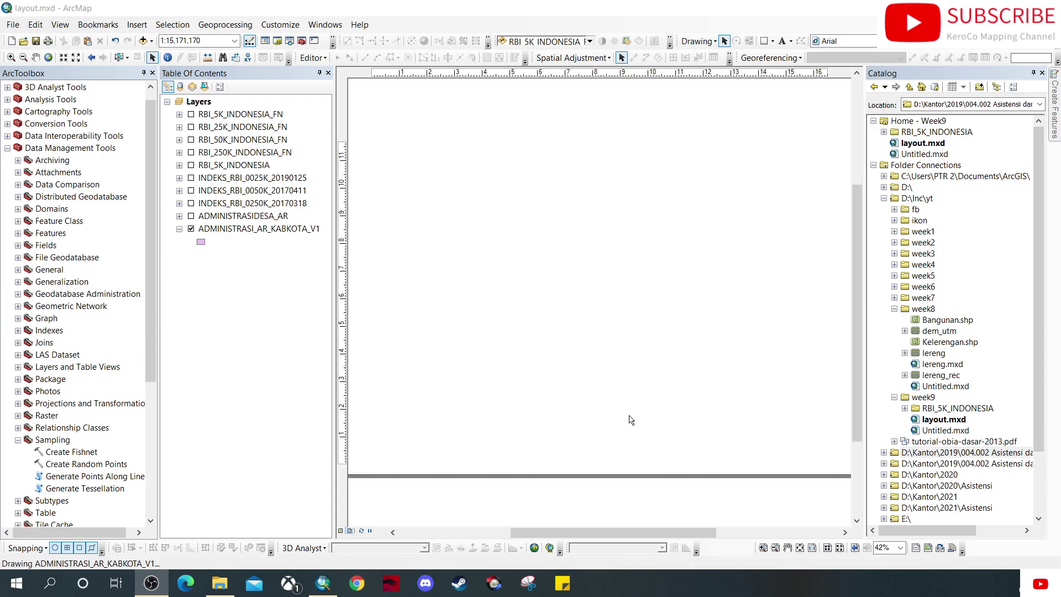
{"action": "scroll", "coordinate": [650, 430], "scroll_direction": "up", "scroll_amount": 1}
{"action": "left_click_drag", "start_coordinate": [643, 444], "coordinate": [655, 385]}
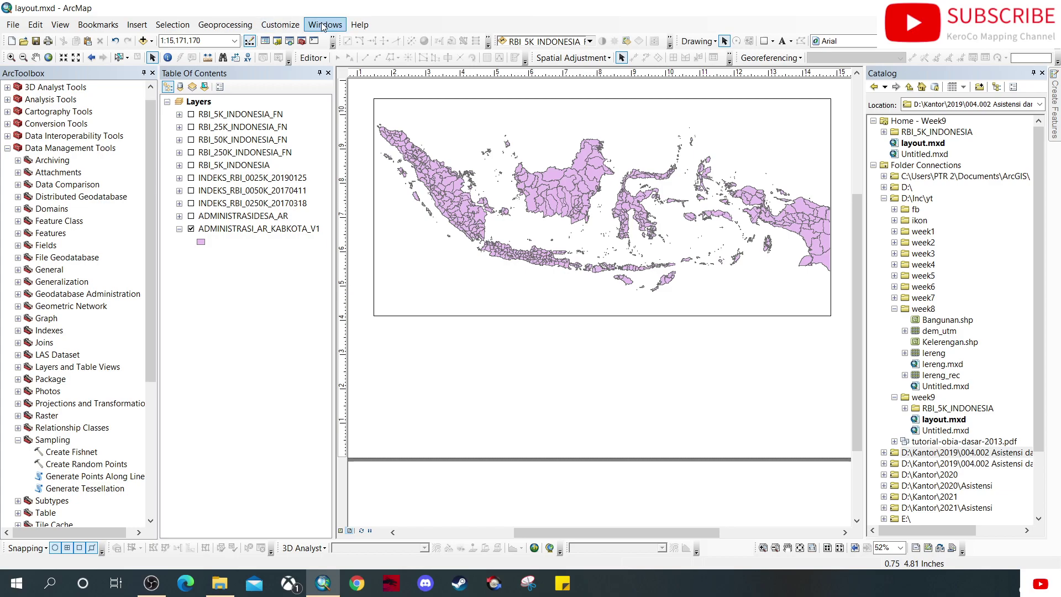
- Inspect the Reference Systems and other categories of the personal style in the Style Manager
{"action": "left_click", "coordinate": [280, 25]}
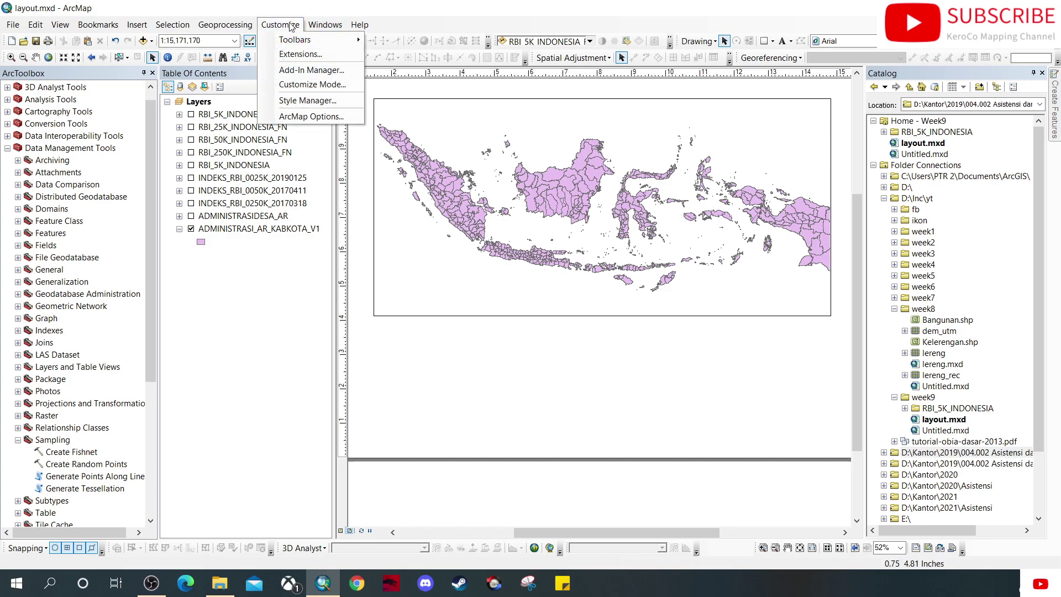
{"action": "left_click", "coordinate": [324, 108]}
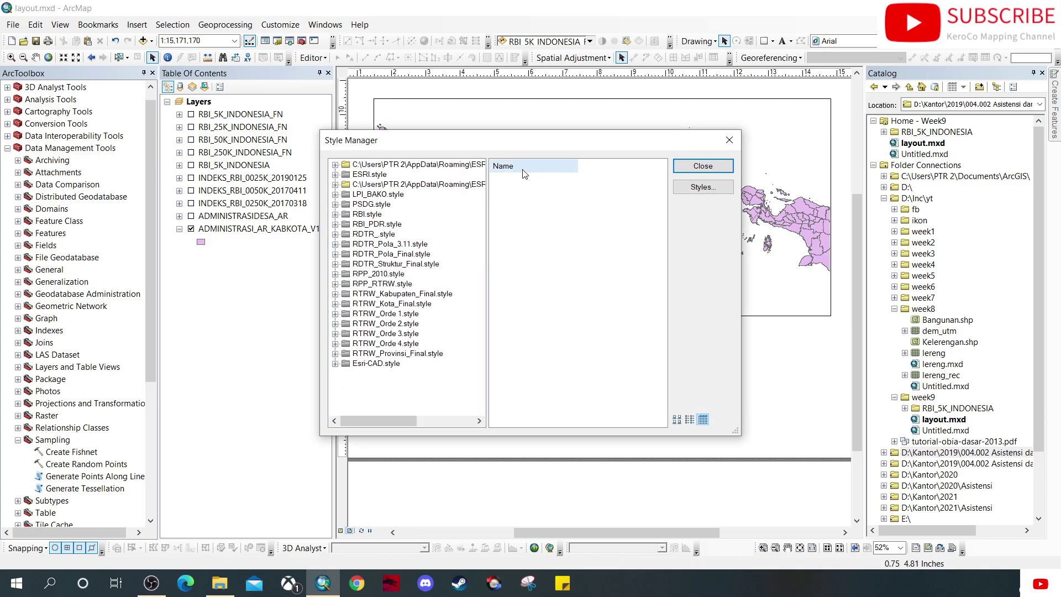
{"action": "left_click", "coordinate": [335, 165]}
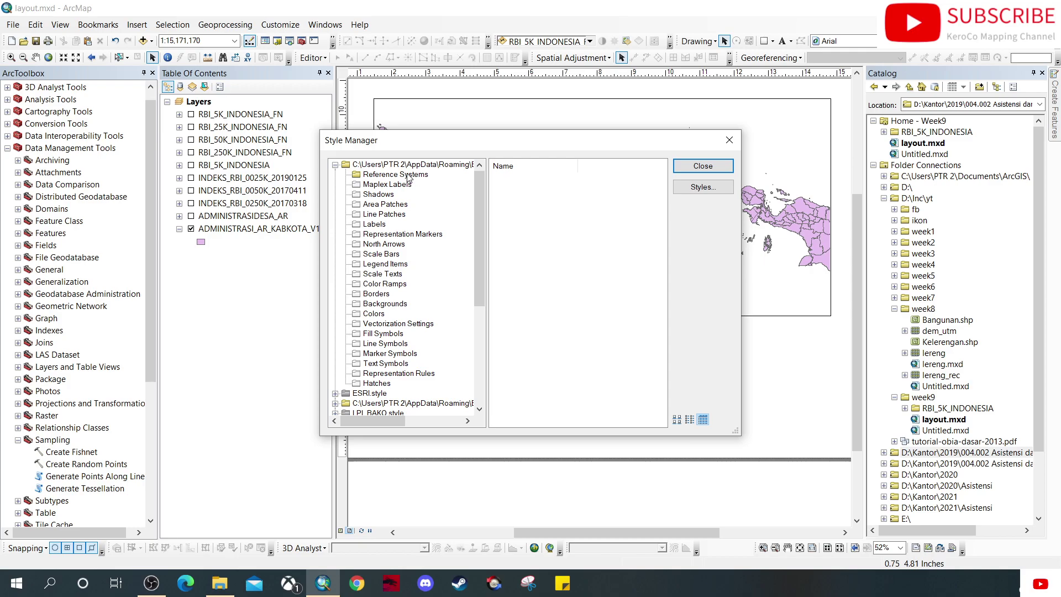
{"action": "left_click", "coordinate": [728, 141]}
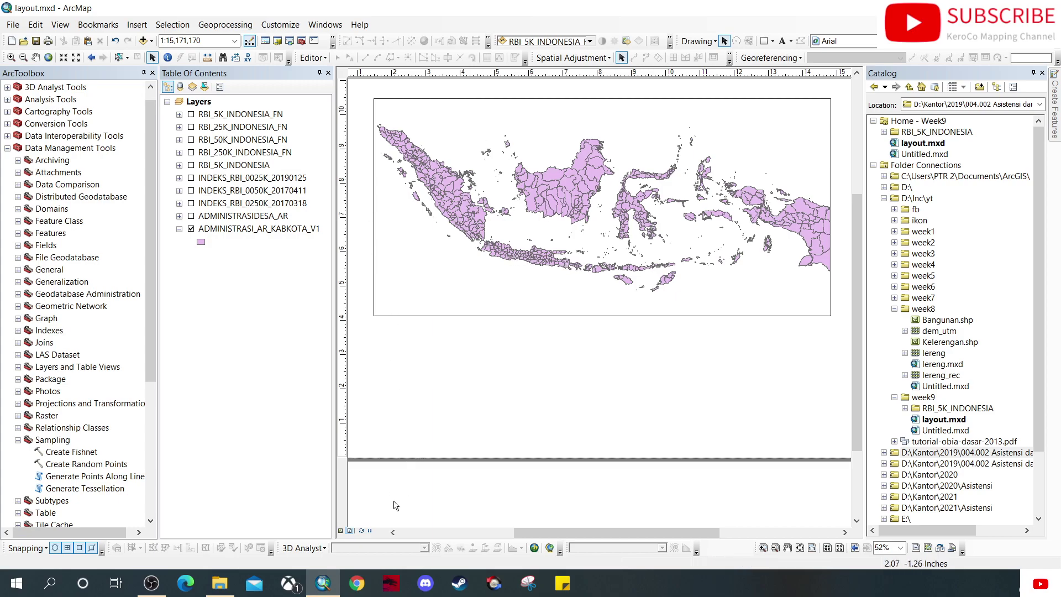
- Switch to data view and start Create Fishnet with RBI_250K_INDONESIA_FN1.shp in the RBI_5K_INDONESIA folder as the output
{"action": "left_click", "coordinate": [342, 531]}
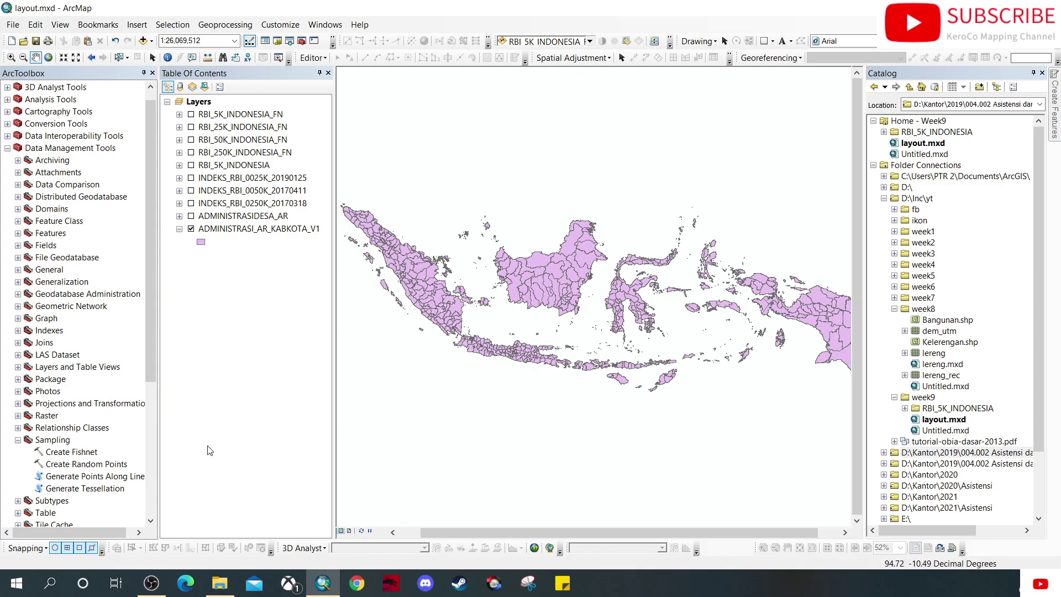
{"action": "left_click", "coordinate": [102, 452]}
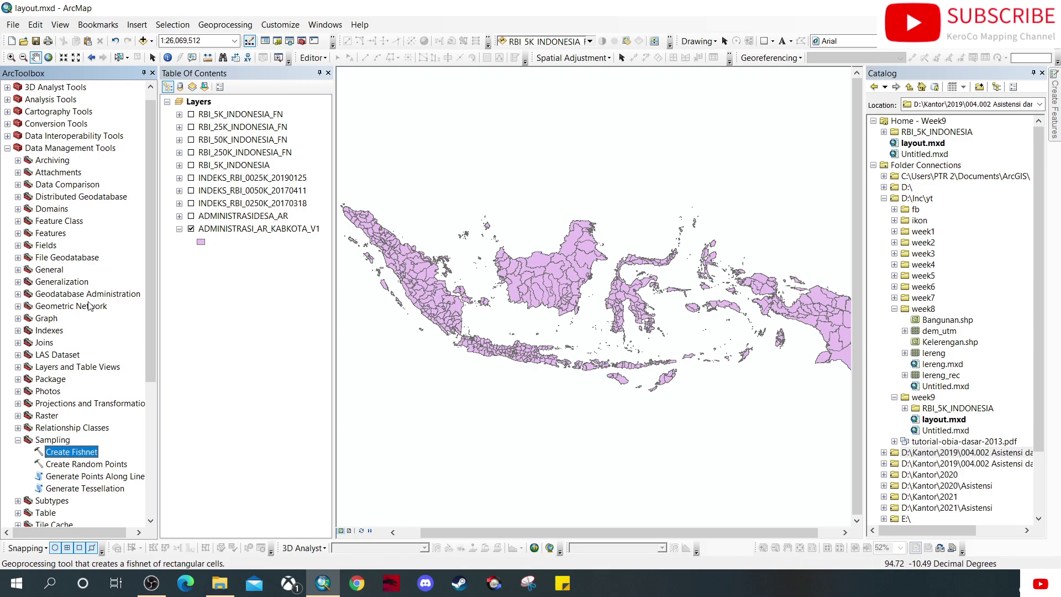
{"action": "double_click", "coordinate": [81, 453]}
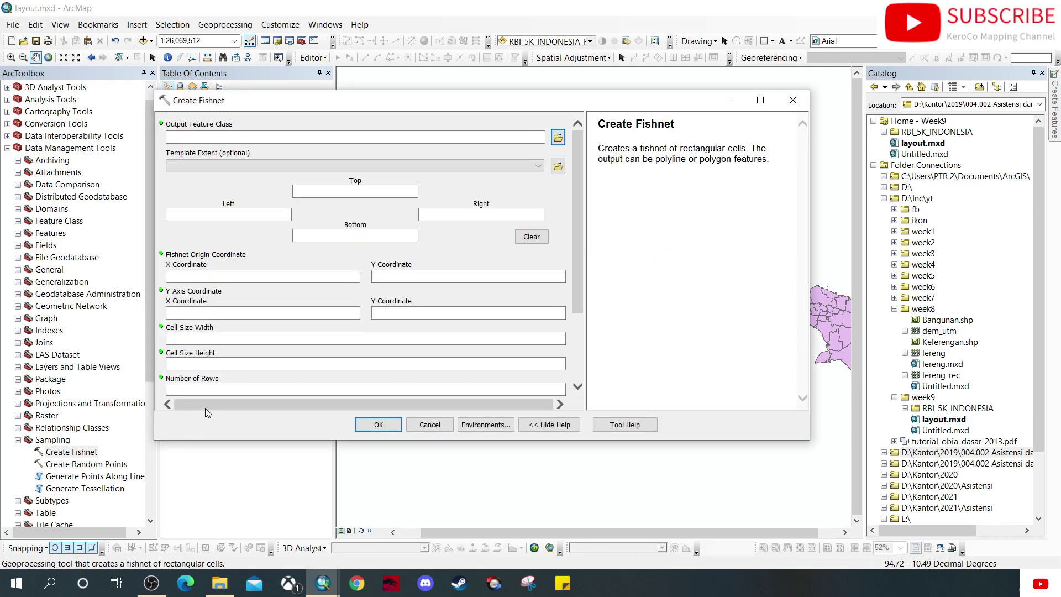
{"action": "left_click", "coordinate": [558, 138]}
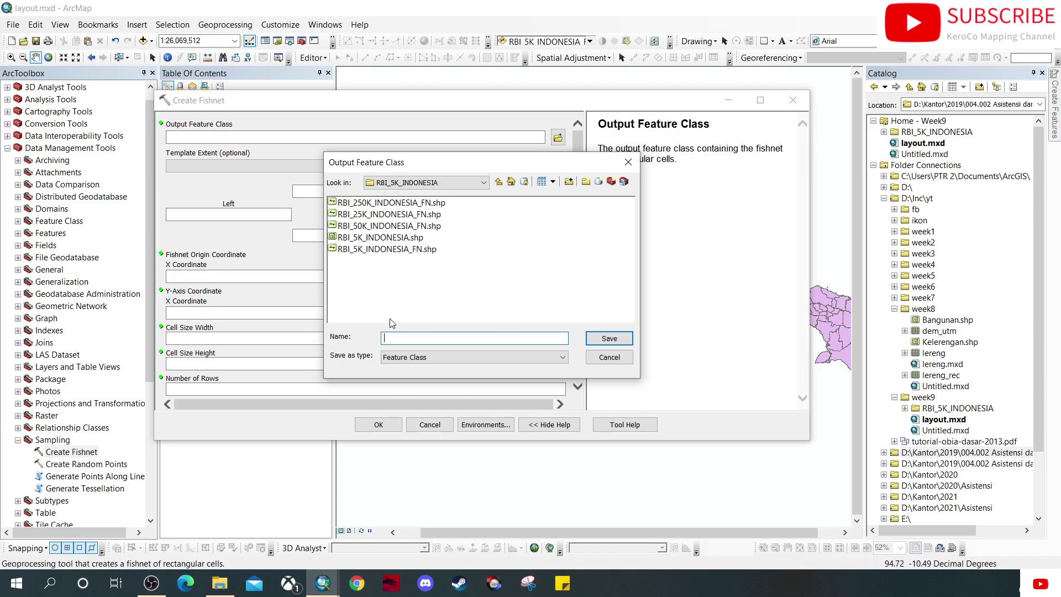
{"action": "left_click", "coordinate": [394, 203]}
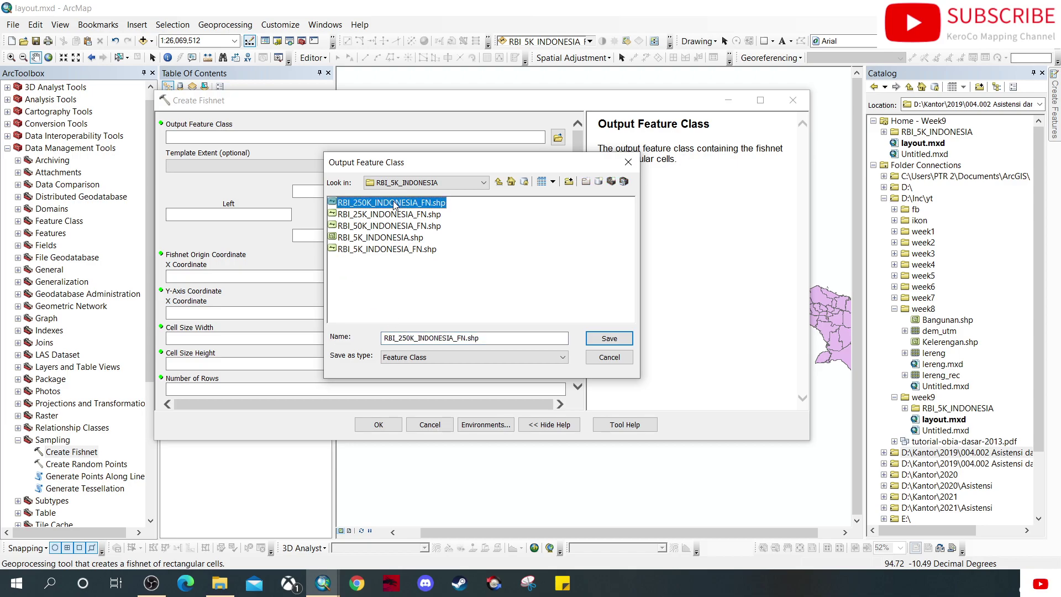
{"action": "left_click", "coordinate": [465, 338]}
{"action": "type", "text": "1"}
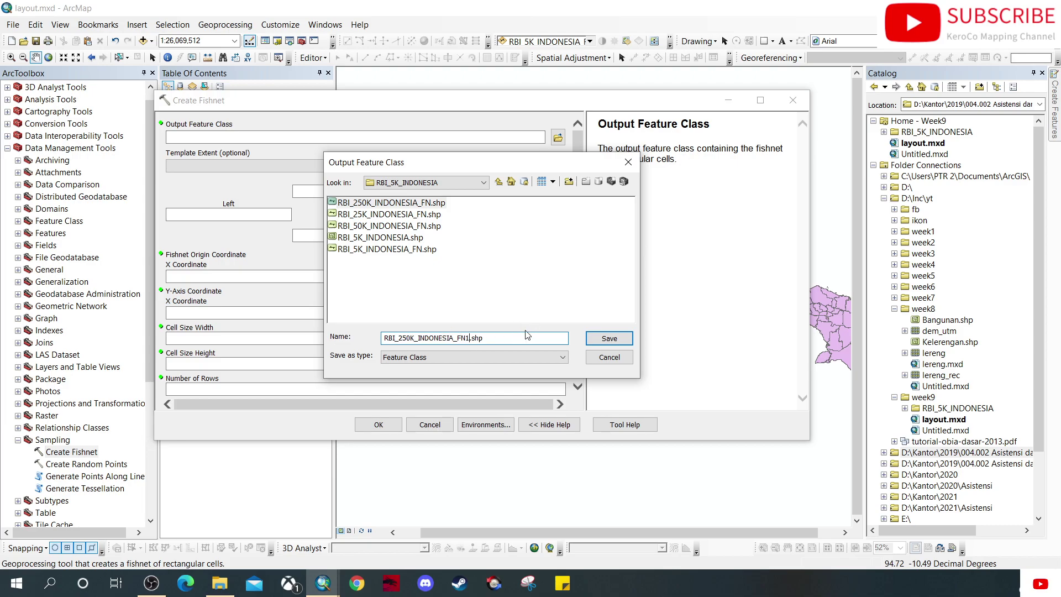
{"action": "left_click", "coordinate": [609, 338]}
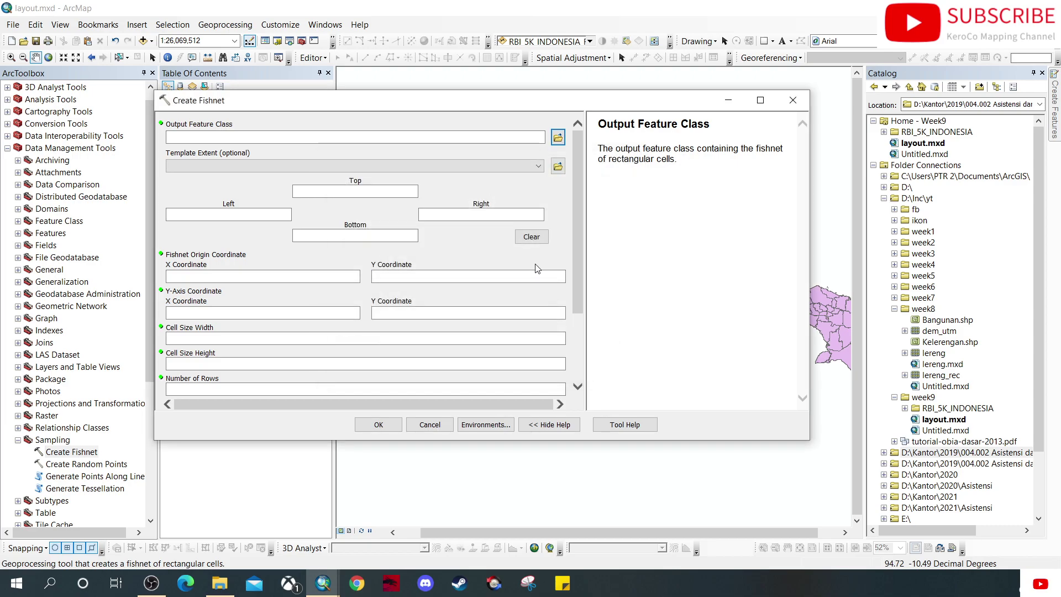
- Set the fishnet's template extent to match the layer INDEKS_RBI_0250K_20170318
{"action": "left_click", "coordinate": [539, 167]}
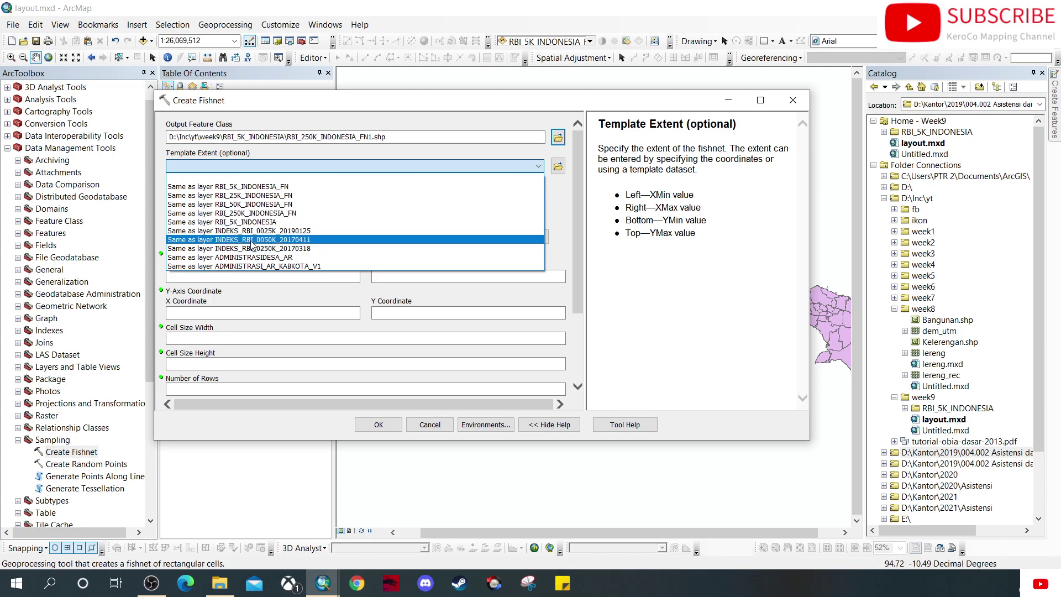
{"action": "left_click", "coordinate": [314, 248]}
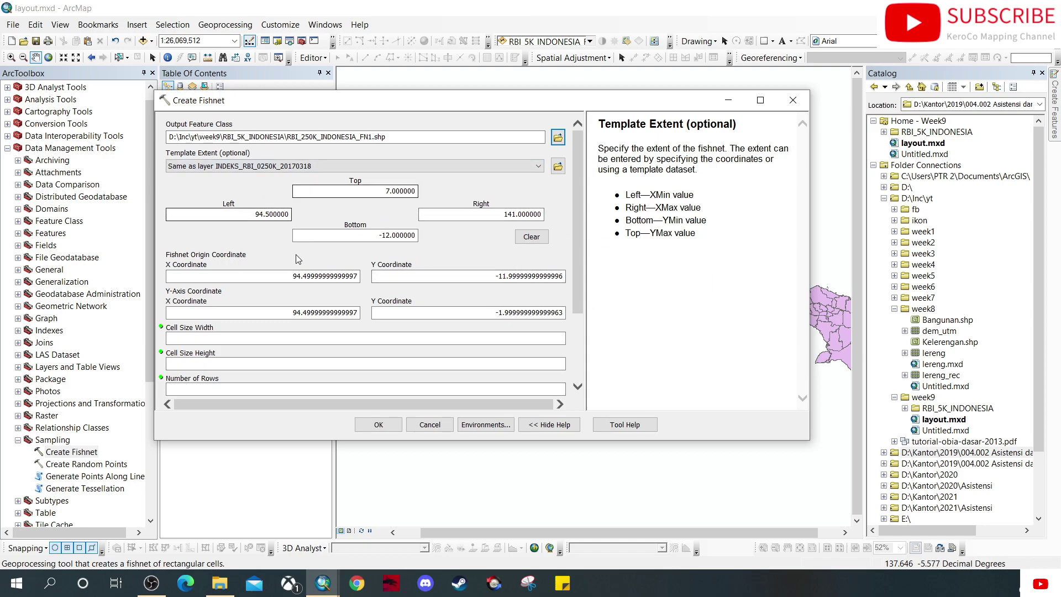
{"action": "left_click_drag", "start_coordinate": [574, 259], "coordinate": [571, 309]}
{"action": "left_click", "coordinate": [427, 274]}
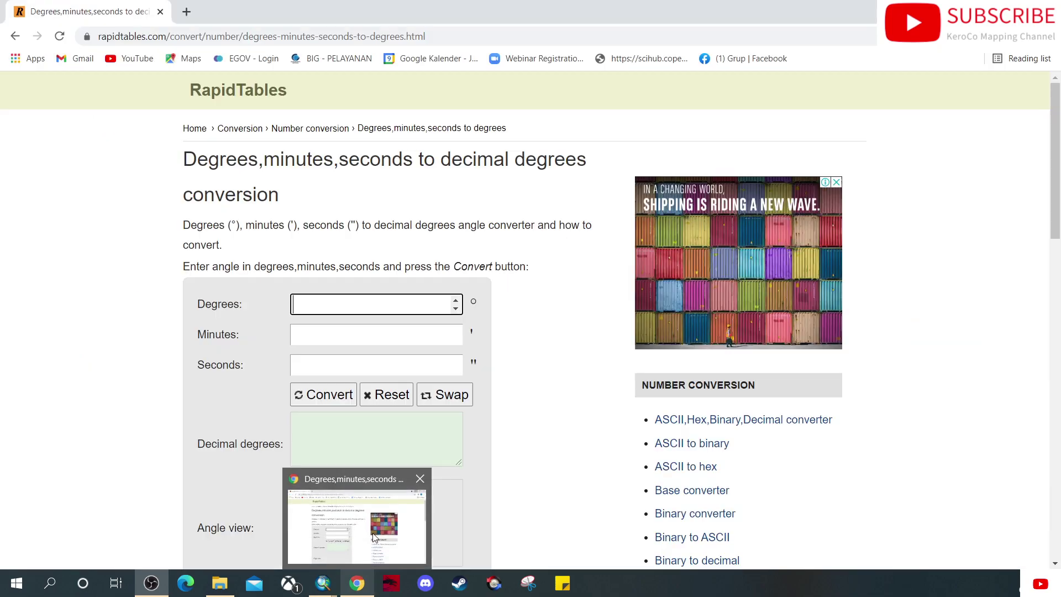
- Switch to the RapidTables converter in Chrome, convert 0° 10' 0" to decimal degrees and copy the resulting value
{"action": "left_click", "coordinate": [372, 532]}
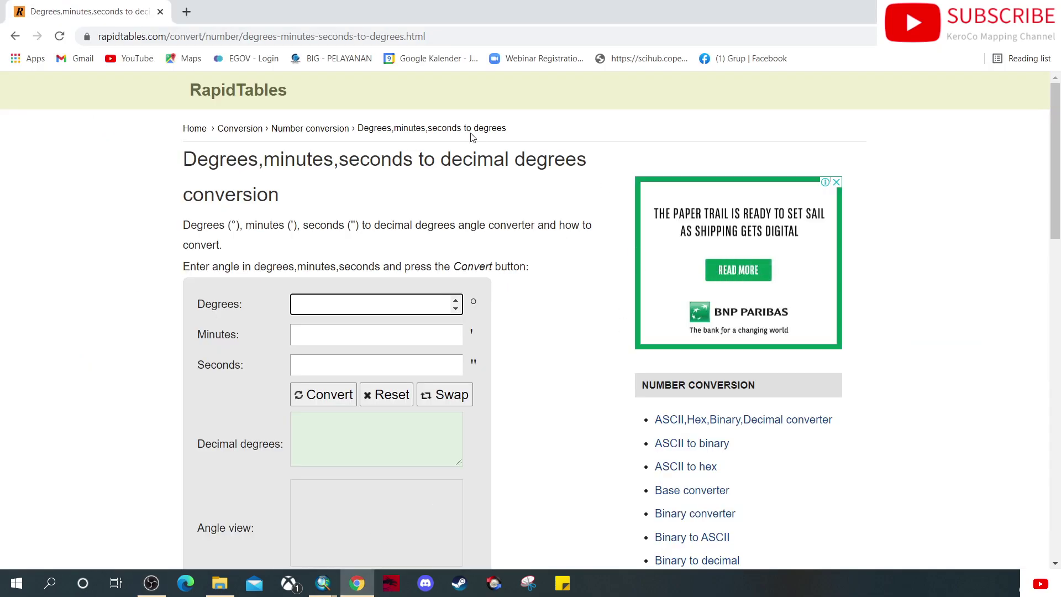
{"action": "left_click", "coordinate": [316, 340]}
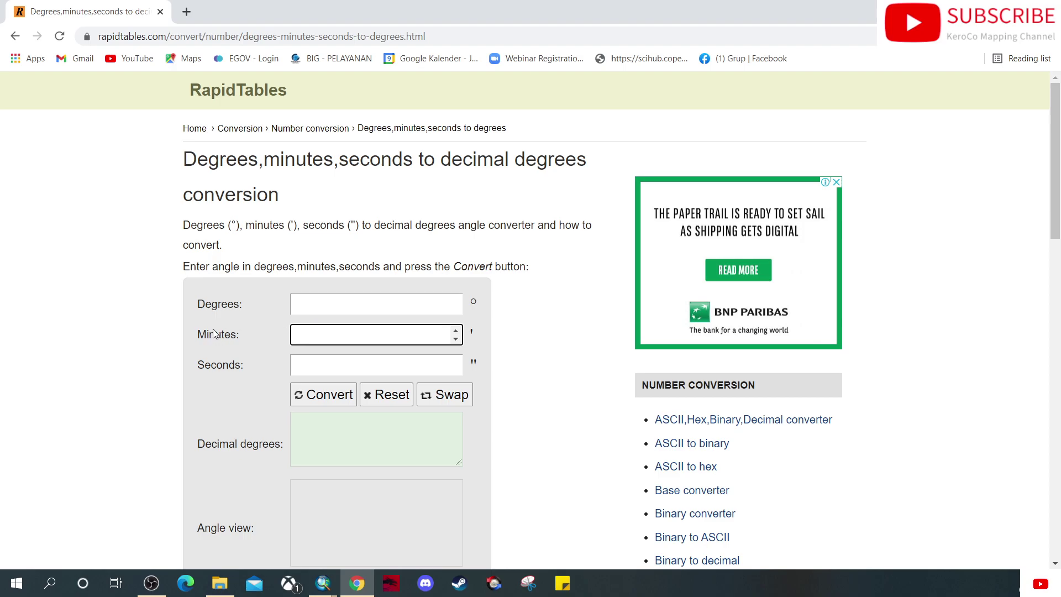
{"action": "type", "text": "10"}
{"action": "left_click", "coordinate": [325, 305]}
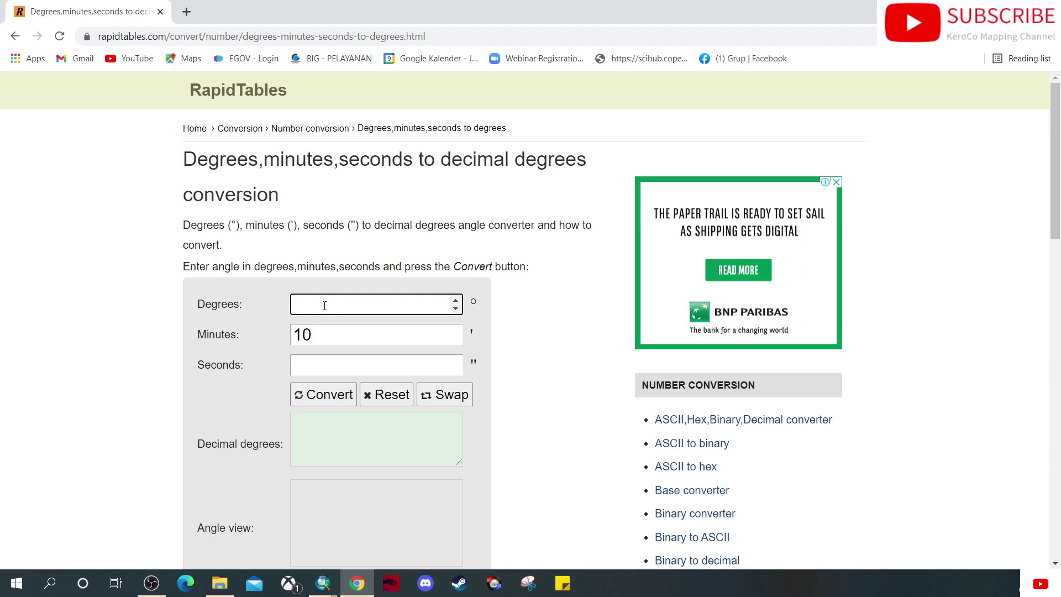
{"action": "type", "text": "0"}
{"action": "left_click", "coordinate": [313, 367]}
{"action": "type", "text": "0"}
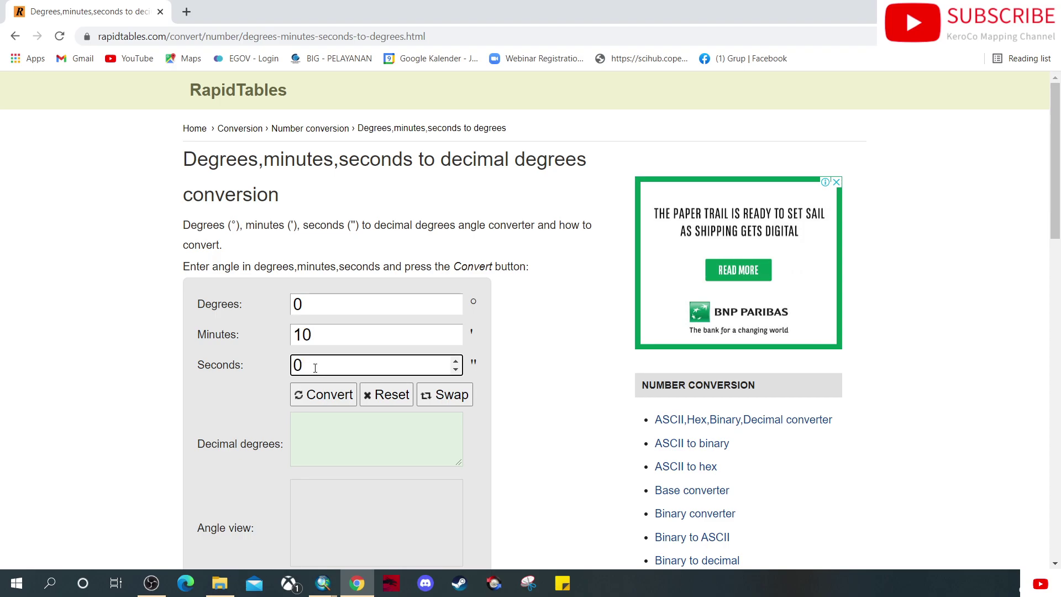
{"action": "left_click", "coordinate": [318, 397]}
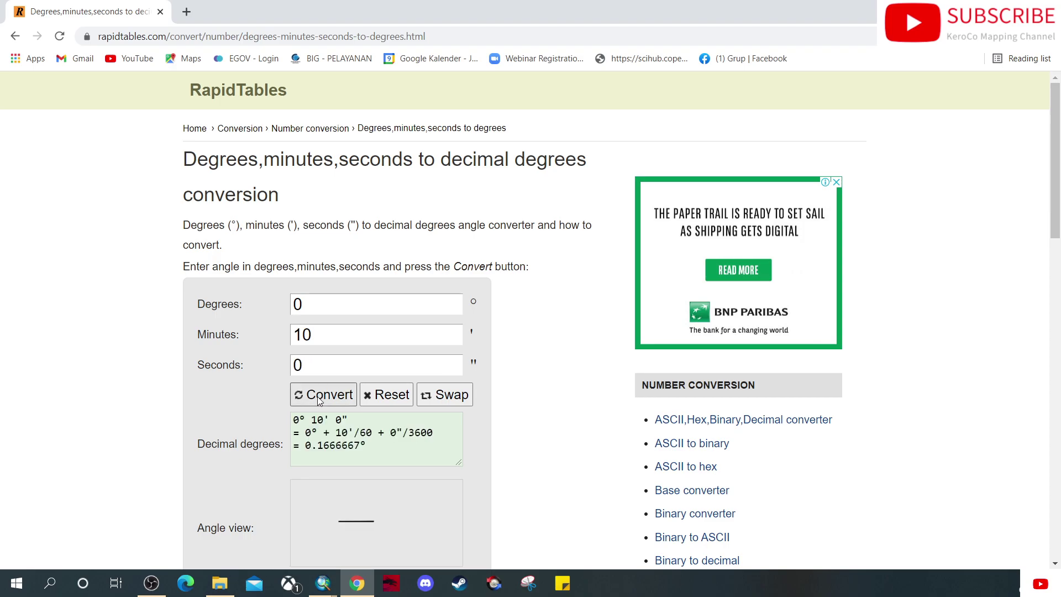
{"action": "double_click", "coordinate": [343, 447]}
{"action": "key", "text": "ctrl+c"}
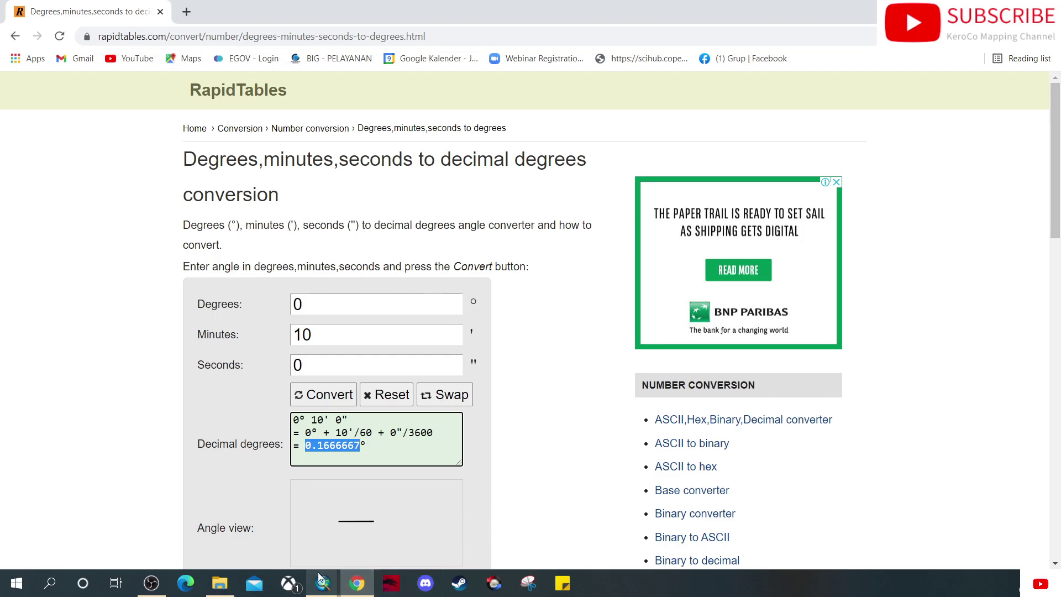
- Return to ArcMap and set the fishnet's cell size width and height to 0.1666667
{"action": "mouse_move", "coordinate": [320, 590]}
{"action": "left_click", "coordinate": [277, 548]}
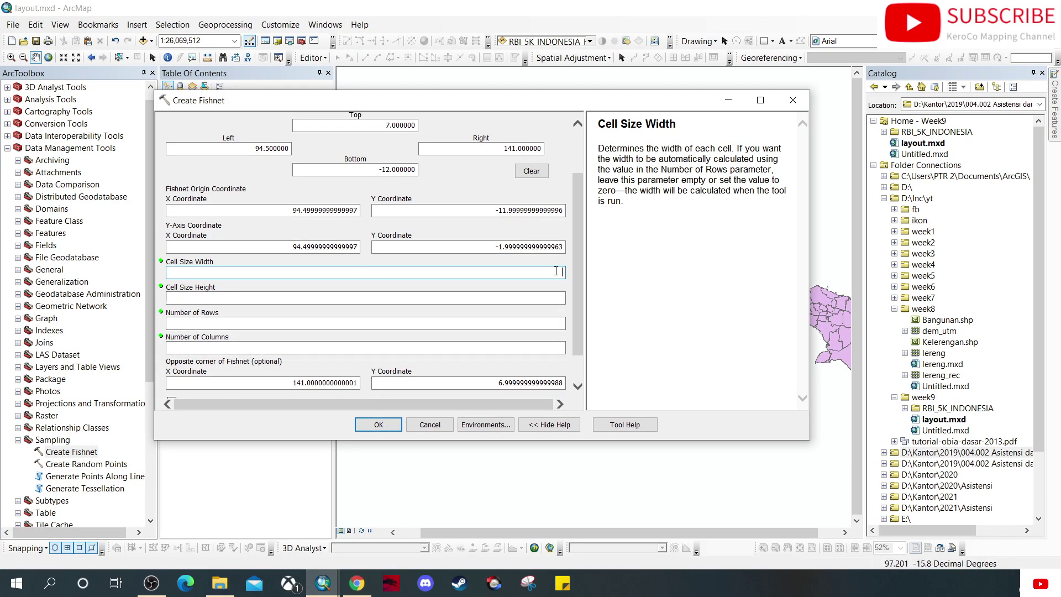
{"action": "key", "text": "ctrl+v"}
{"action": "left_click", "coordinate": [559, 297]}
{"action": "key", "text": "ctrl+v"}
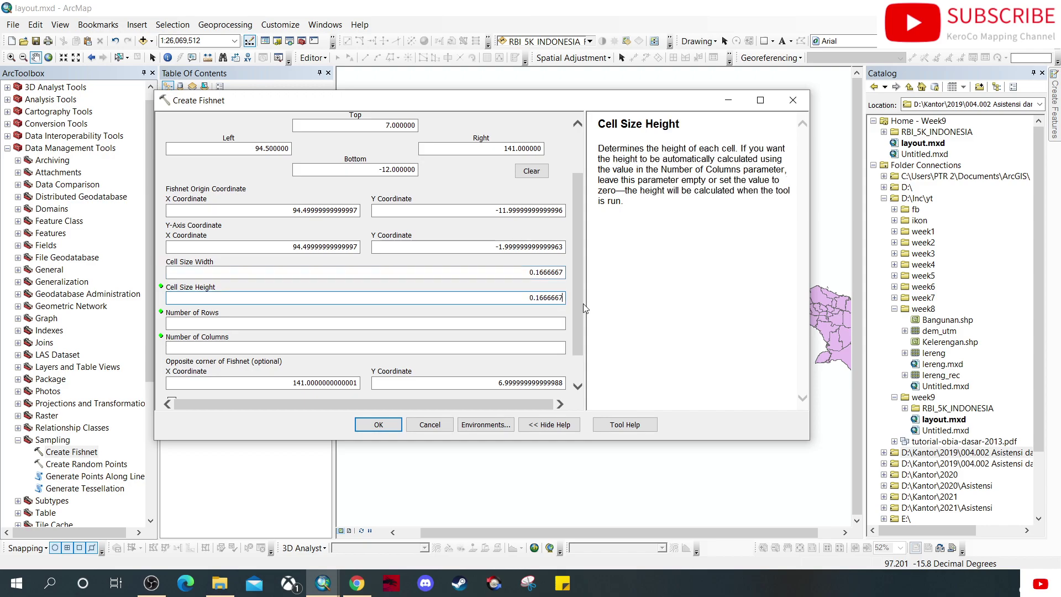
- Leave the row and column counts empty, turn off label point creation and generate the fishnet with POLYLINE geometry
{"action": "left_click", "coordinate": [549, 322]}
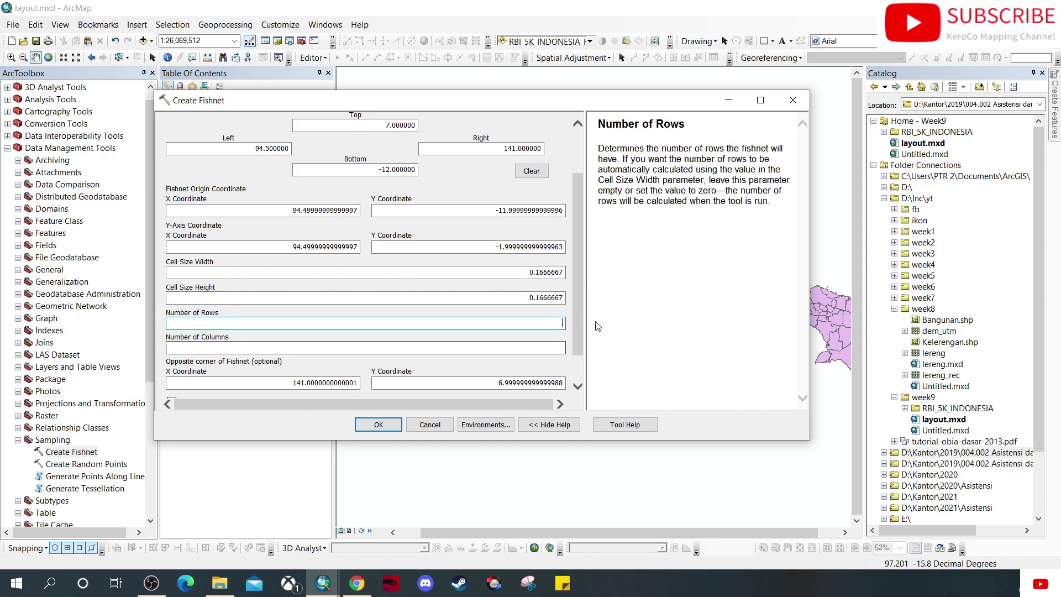
{"action": "left_click_drag", "start_coordinate": [576, 294], "coordinate": [577, 323]}
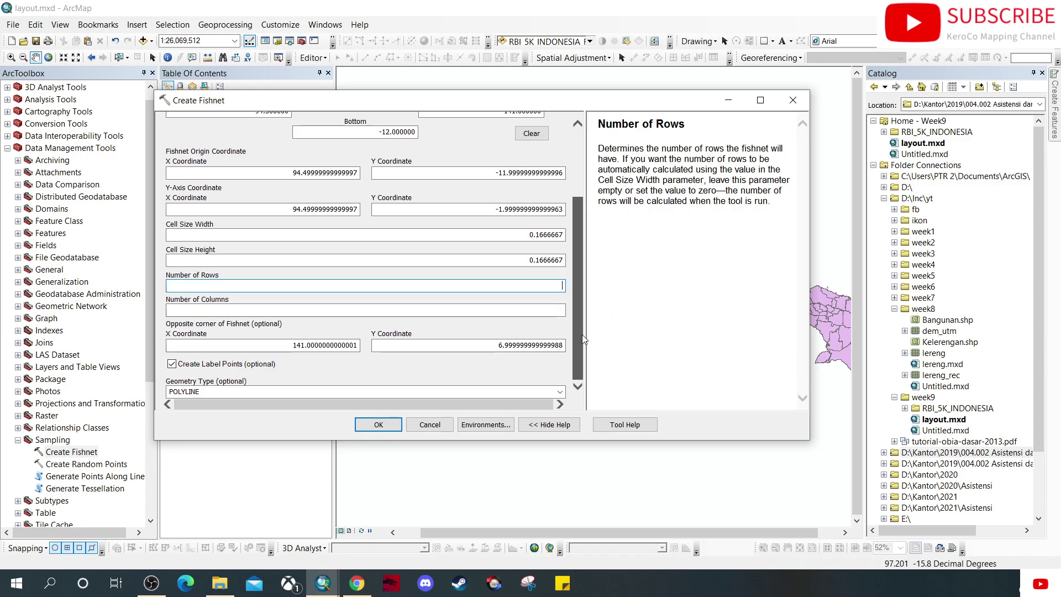
{"action": "left_click", "coordinate": [180, 369]}
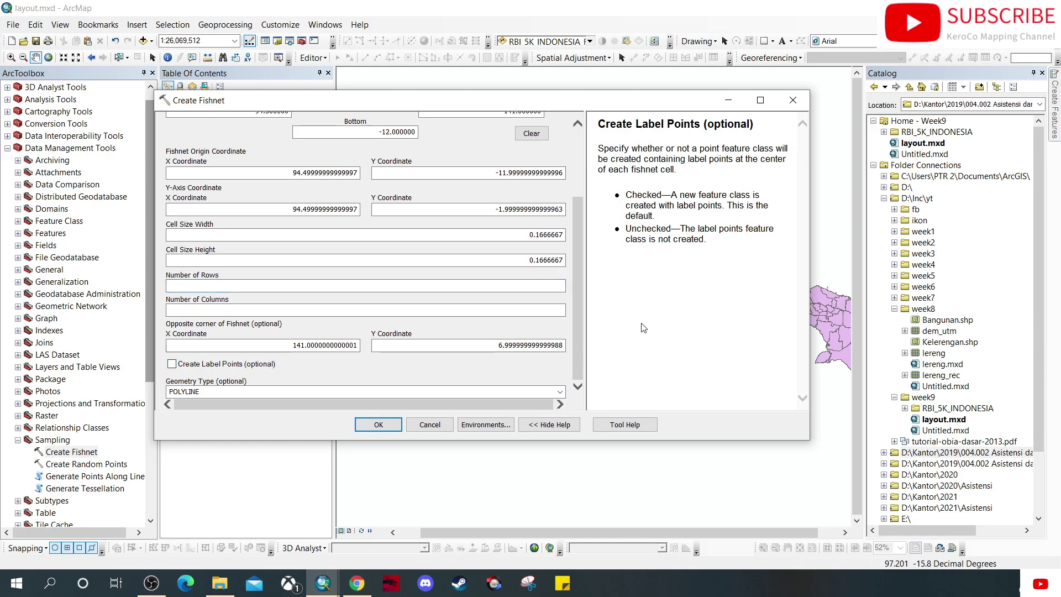
{"action": "left_click", "coordinate": [379, 425]}
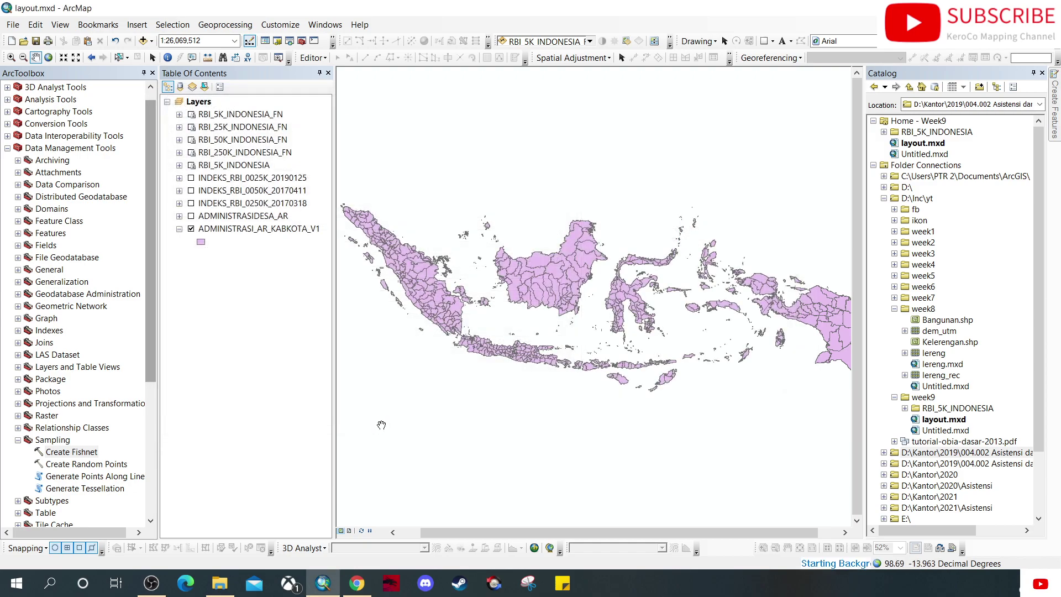
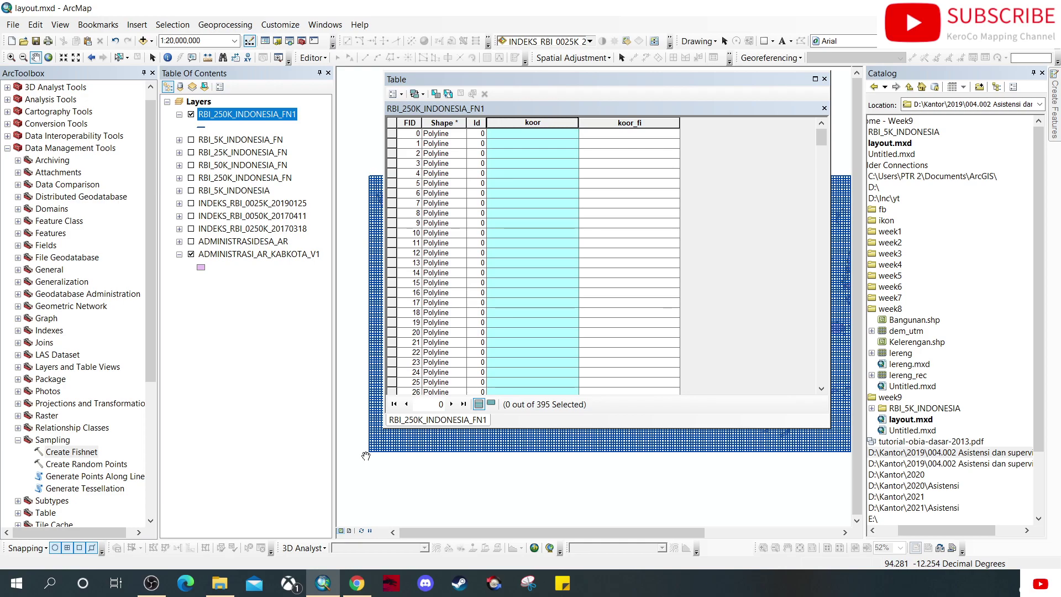
- Examine the grid lines at the fishnet's lower-left corner, moving the attribute table aside
{"action": "scroll", "coordinate": [365, 456], "scroll_direction": "down", "scroll_amount": 4}
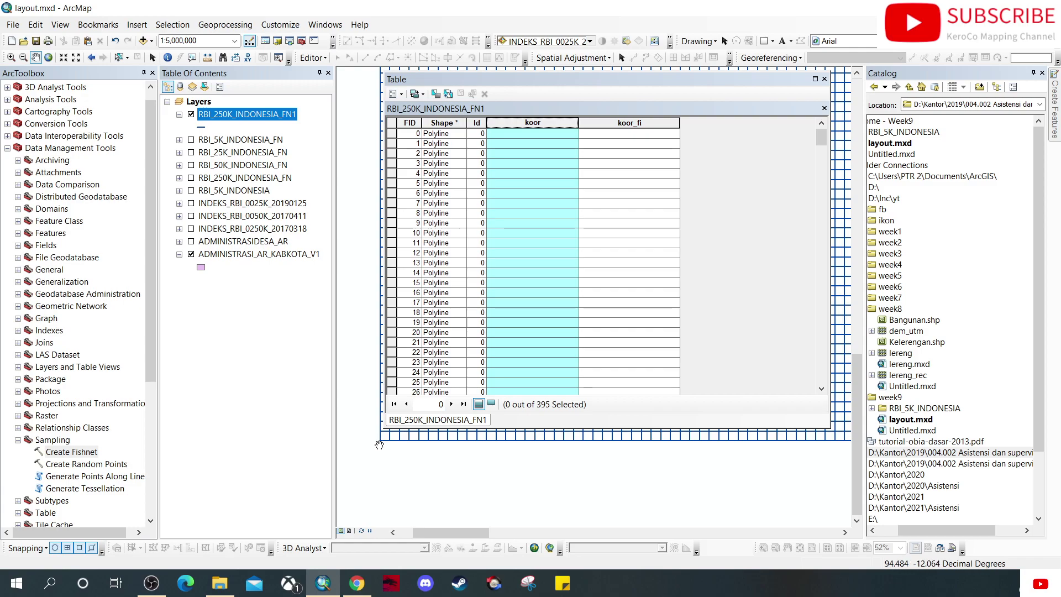
{"action": "scroll", "coordinate": [377, 429], "scroll_direction": "down", "scroll_amount": 4}
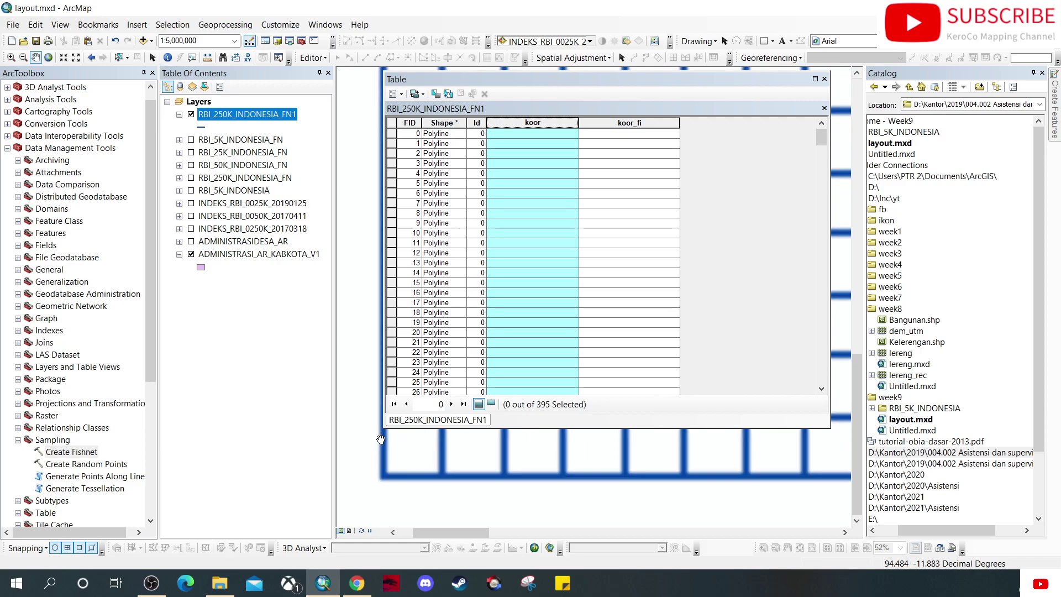
{"action": "left_click_drag", "start_coordinate": [589, 77], "coordinate": [665, 79]}
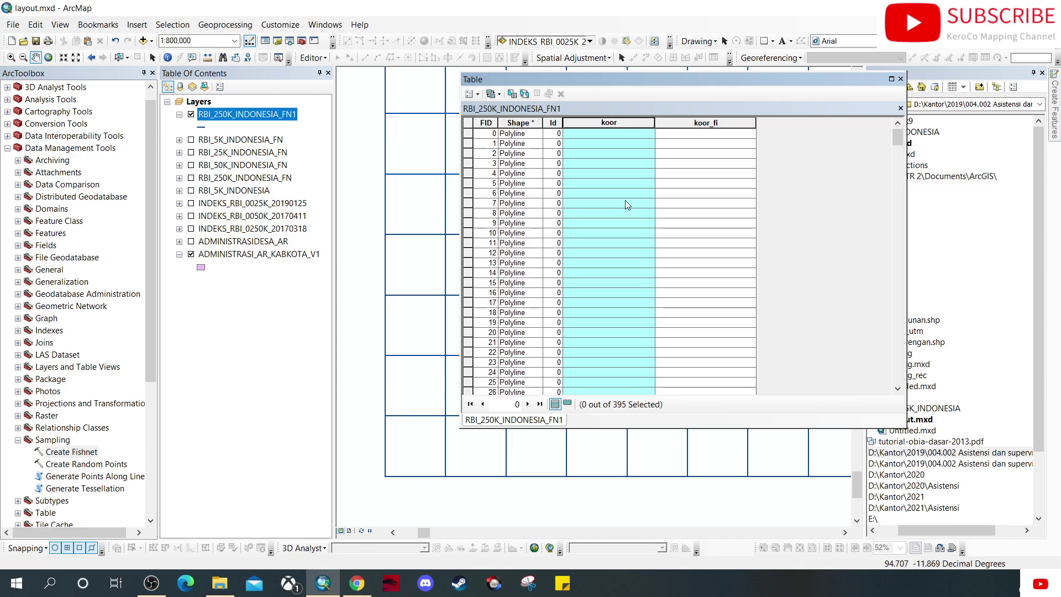
{"action": "right_click", "coordinate": [606, 129]}
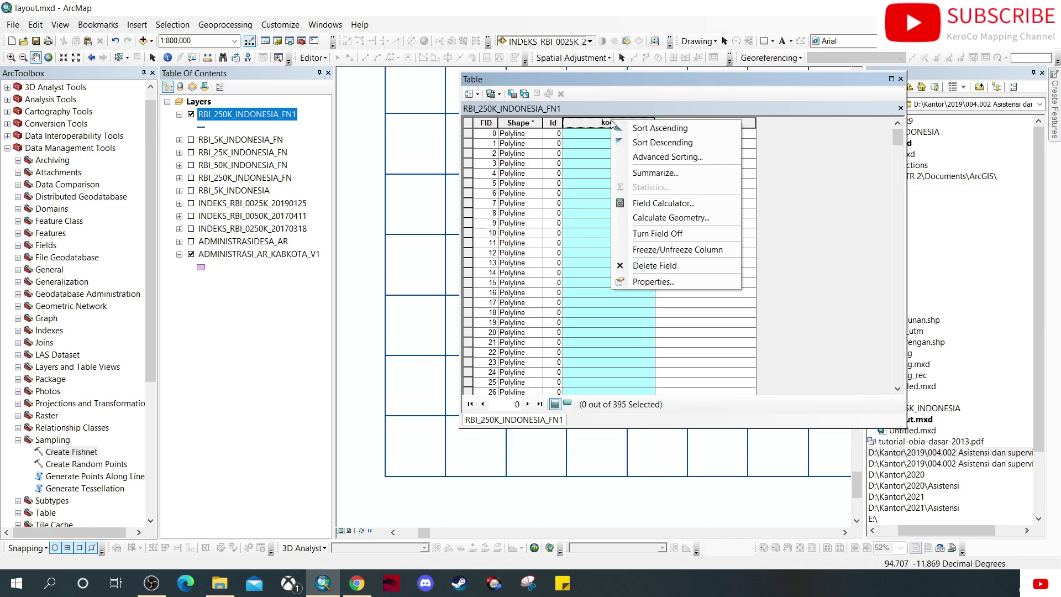
{"action": "left_click", "coordinate": [691, 218]}
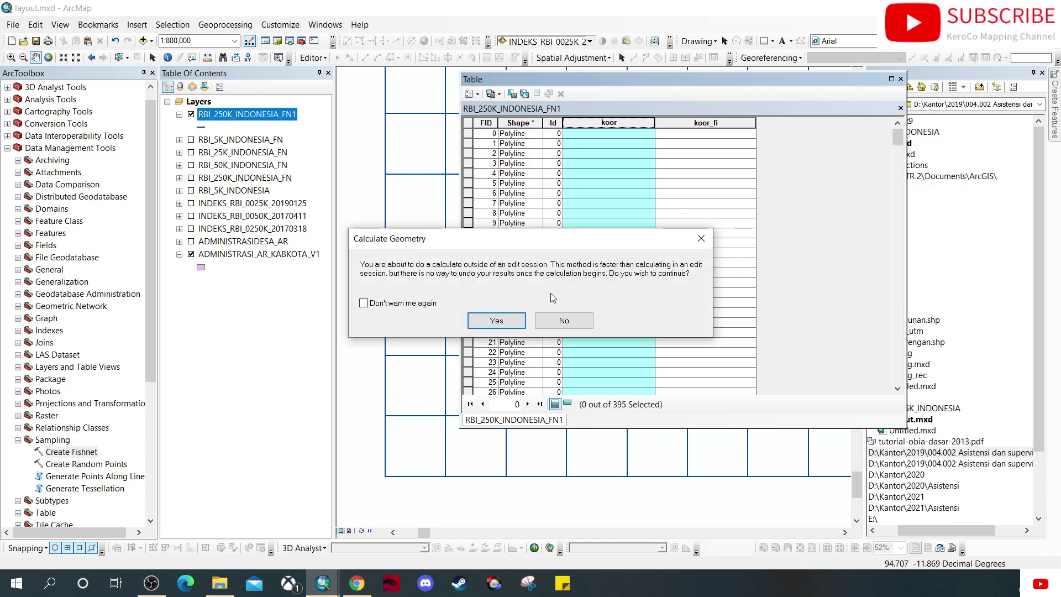
{"action": "left_click", "coordinate": [701, 241]}
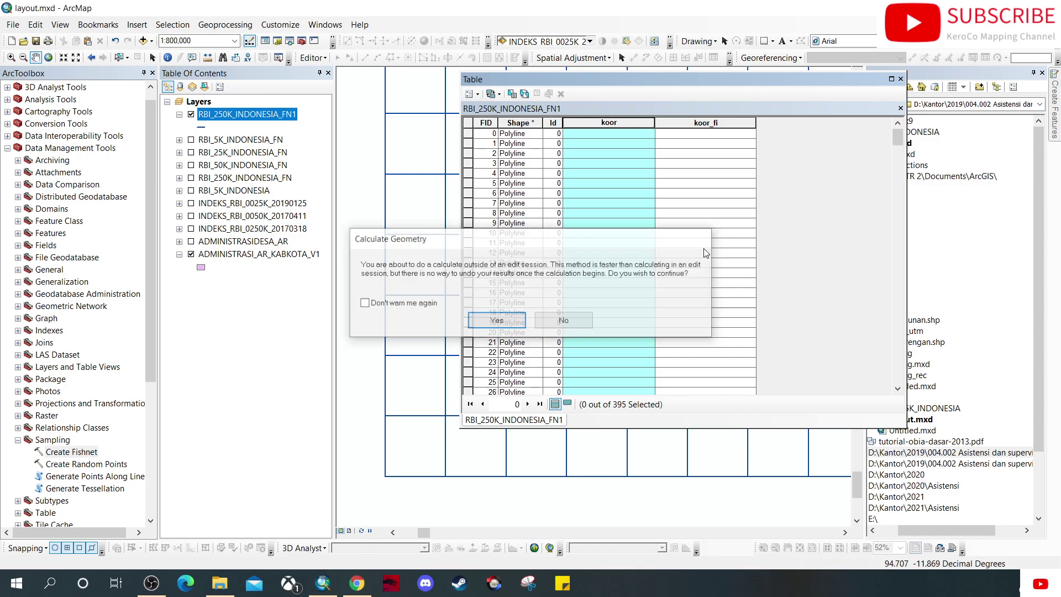
- Move and narrow the attribute table, and examine the fishnet grid along its western edge from the southern corner up to northern Sumatra
{"action": "left_click_drag", "start_coordinate": [843, 79], "coordinate": [548, 85]}
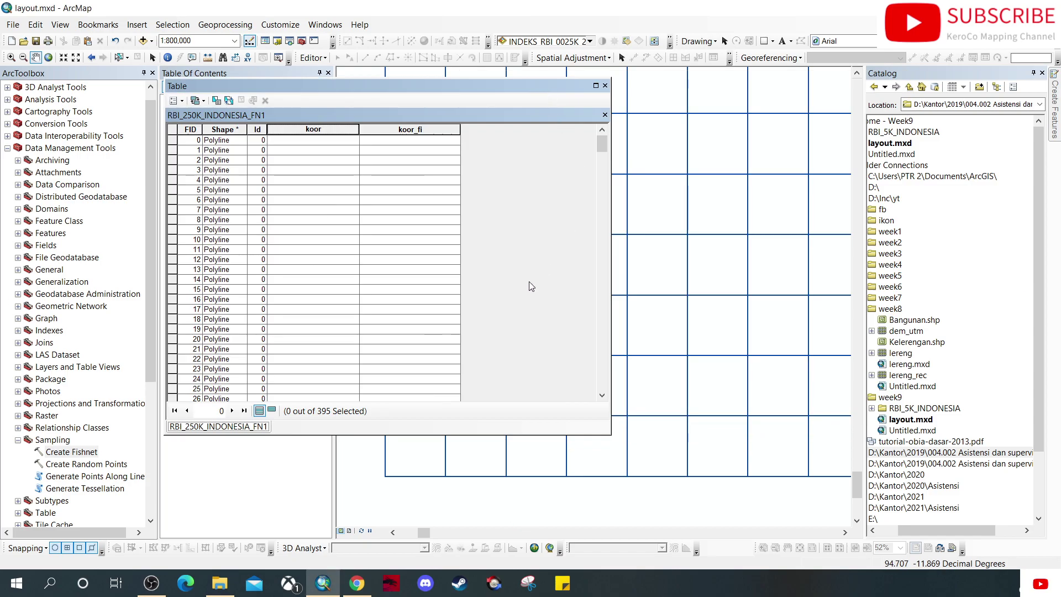
{"action": "scroll", "coordinate": [709, 337], "scroll_direction": "up", "scroll_amount": 6}
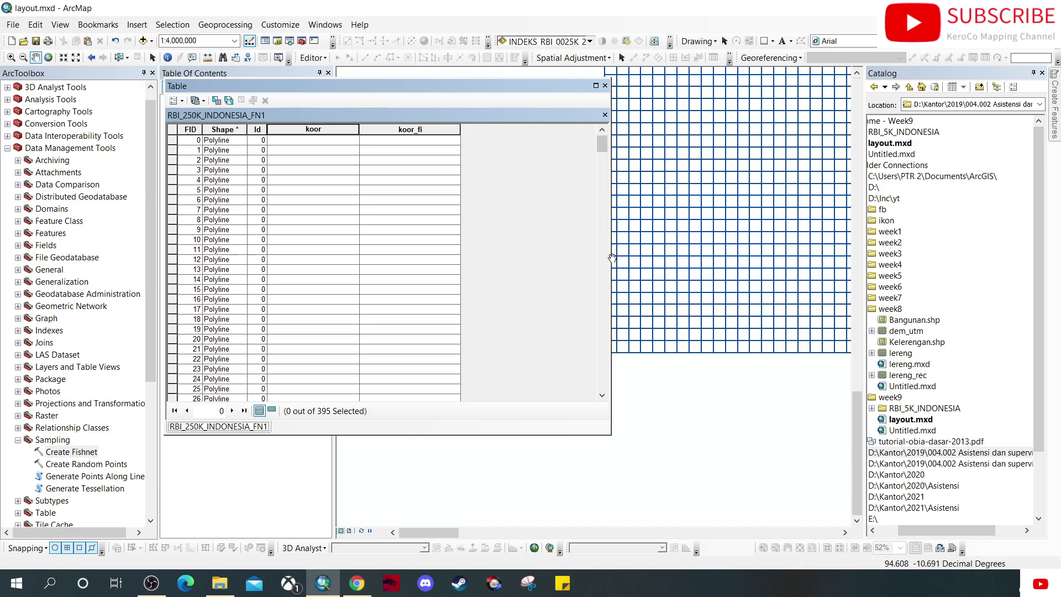
{"action": "left_click_drag", "start_coordinate": [610, 258], "coordinate": [511, 258]}
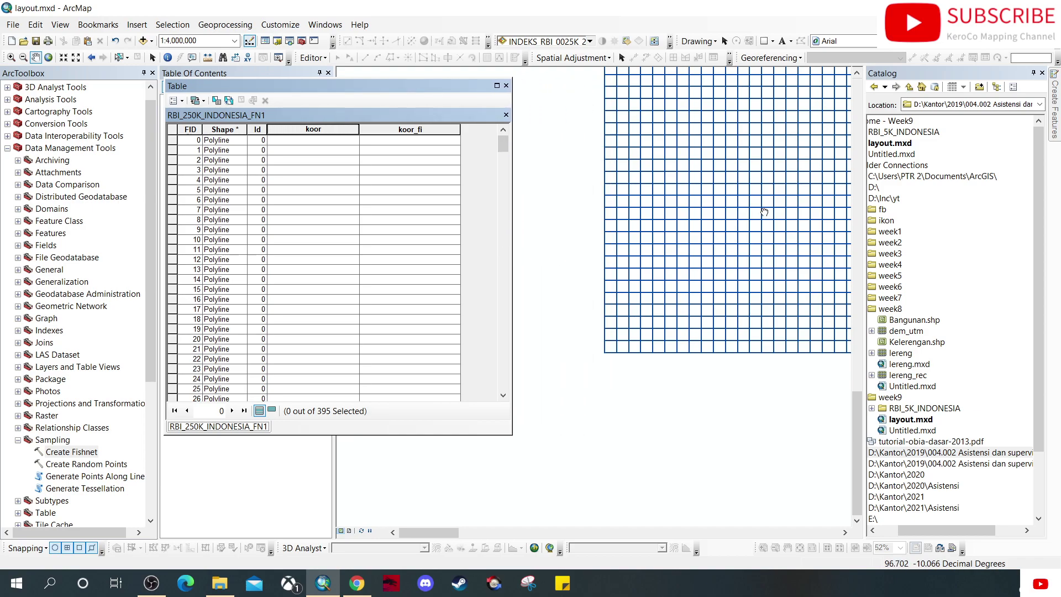
{"action": "left_click_drag", "start_coordinate": [747, 230], "coordinate": [647, 313]}
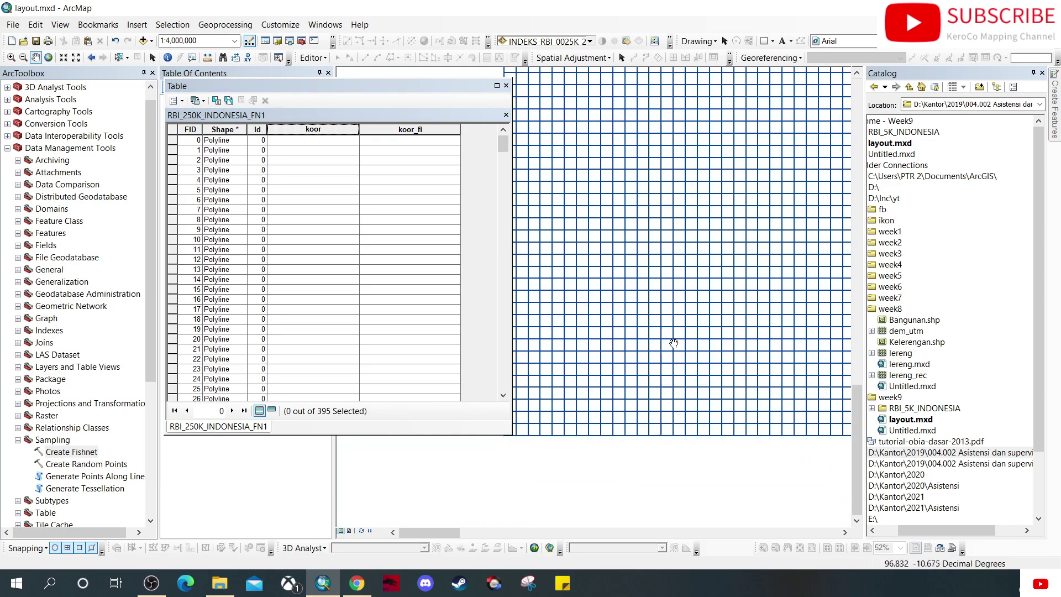
{"action": "left_click_drag", "start_coordinate": [643, 365], "coordinate": [694, 359]}
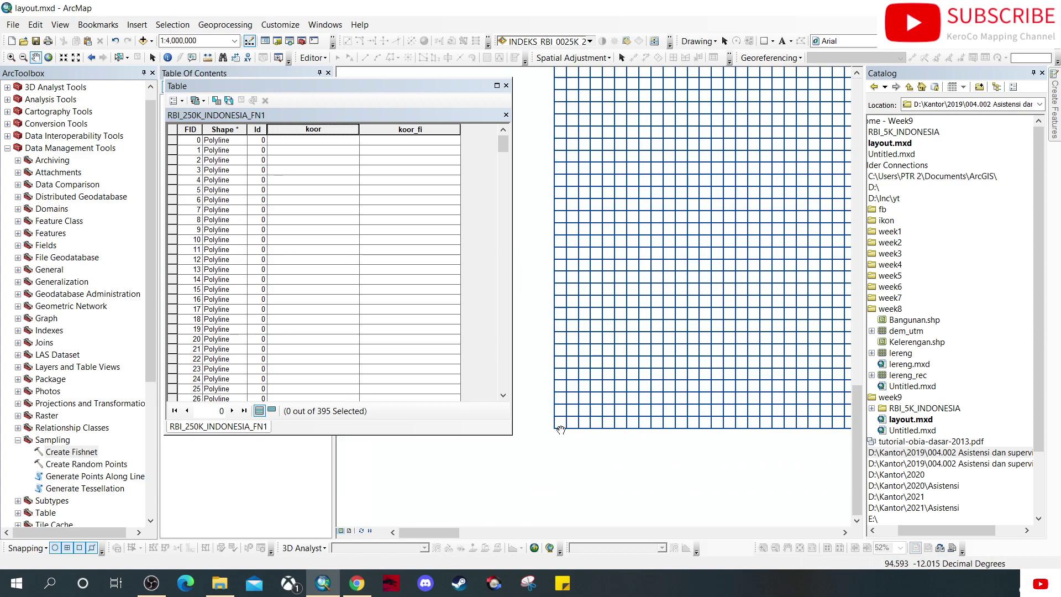
{"action": "left_click_drag", "start_coordinate": [642, 233], "coordinate": [670, 433]}
{"action": "left_click_drag", "start_coordinate": [671, 213], "coordinate": [637, 473]}
{"action": "left_click_drag", "start_coordinate": [628, 233], "coordinate": [628, 483]}
{"action": "left_click_drag", "start_coordinate": [653, 176], "coordinate": [654, 417]}
{"action": "scroll", "coordinate": [628, 233], "scroll_direction": "up", "scroll_amount": 2}
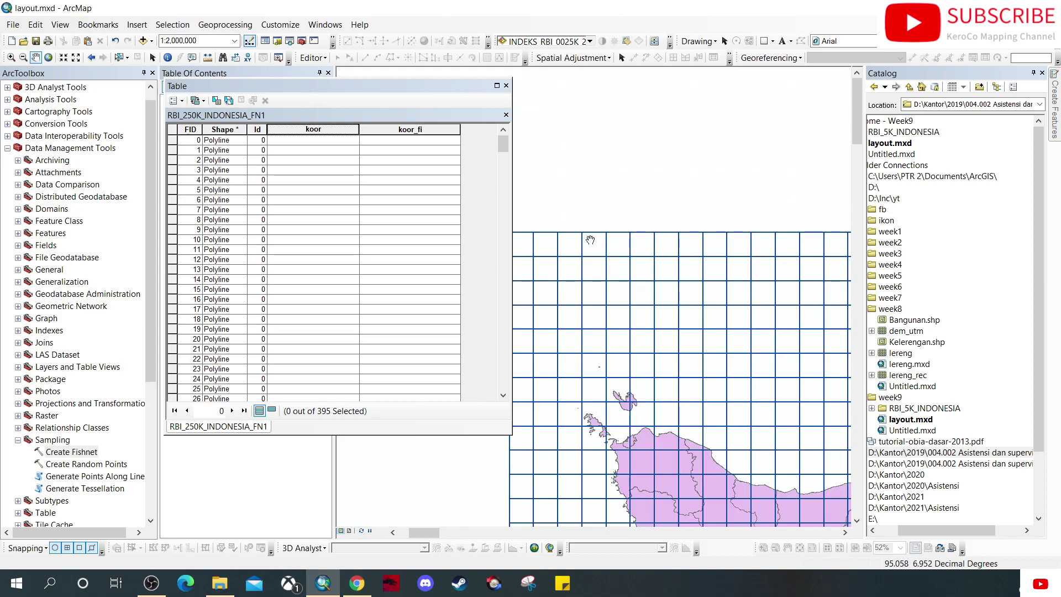
- Identify the fishnet's southernmost horizontal line to read its FID, and close the results
{"action": "left_click", "coordinate": [168, 58]}
{"action": "left_click", "coordinate": [620, 241]}
{"action": "left_click_drag", "start_coordinate": [611, 440], "coordinate": [704, 263]}
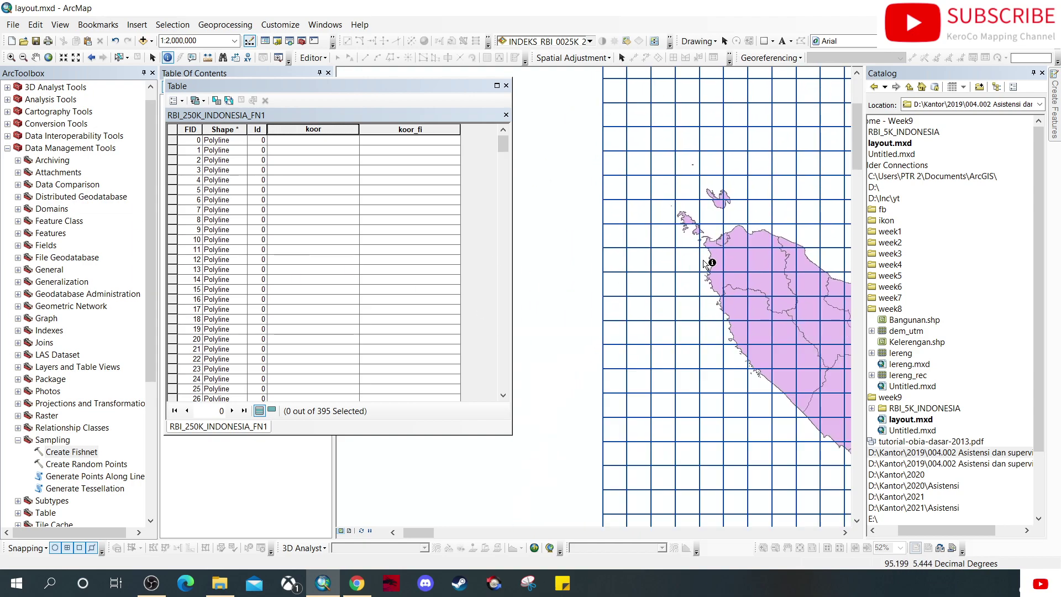
{"action": "left_click_drag", "start_coordinate": [679, 492], "coordinate": [643, 195]}
{"action": "left_click_drag", "start_coordinate": [639, 463], "coordinate": [623, 172]}
{"action": "left_click_drag", "start_coordinate": [635, 500], "coordinate": [652, 226]}
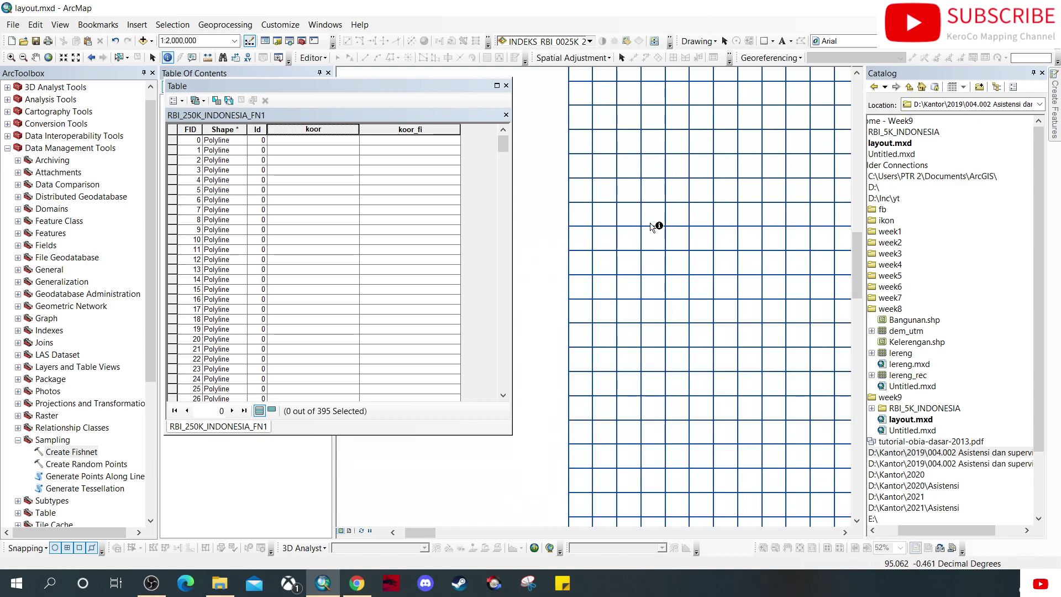
{"action": "mouse_move", "coordinate": [653, 440]}
{"action": "left_mouse_down"}
{"action": "mouse_move", "coordinate": [650, 142]}
{"action": "mouse_move", "coordinate": [658, 152]}
{"action": "left_mouse_up"}
{"action": "mouse_move", "coordinate": [671, 458]}
{"action": "left_mouse_down"}
{"action": "mouse_move", "coordinate": [672, 310]}
{"action": "mouse_move", "coordinate": [647, 305]}
{"action": "left_mouse_up"}
{"action": "left_click_drag", "start_coordinate": [668, 447], "coordinate": [670, 111]}
{"action": "left_click_drag", "start_coordinate": [668, 469], "coordinate": [678, 103]}
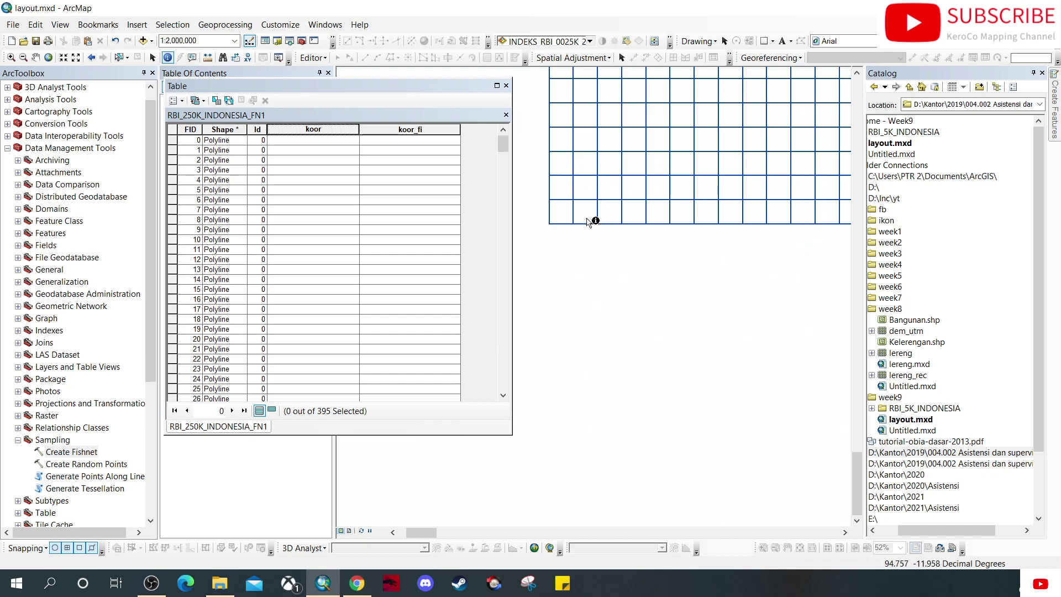
{"action": "left_click", "coordinate": [587, 223]}
{"action": "left_click_drag", "start_coordinate": [1, 169], "coordinate": [554, 169]}
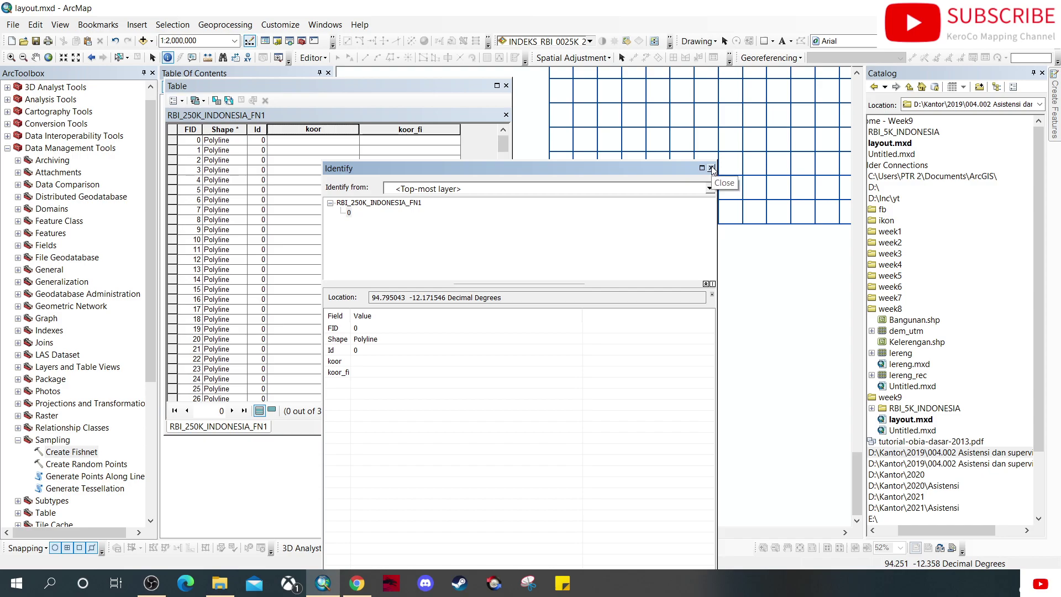
{"action": "left_click", "coordinate": [711, 168]}
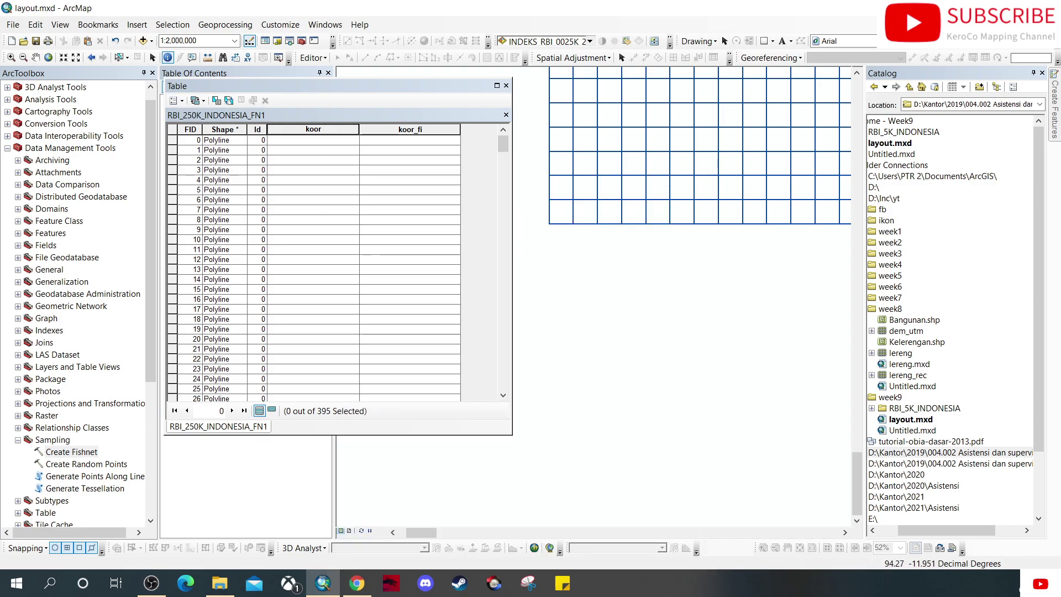
{"action": "left_click", "coordinate": [594, 222]}
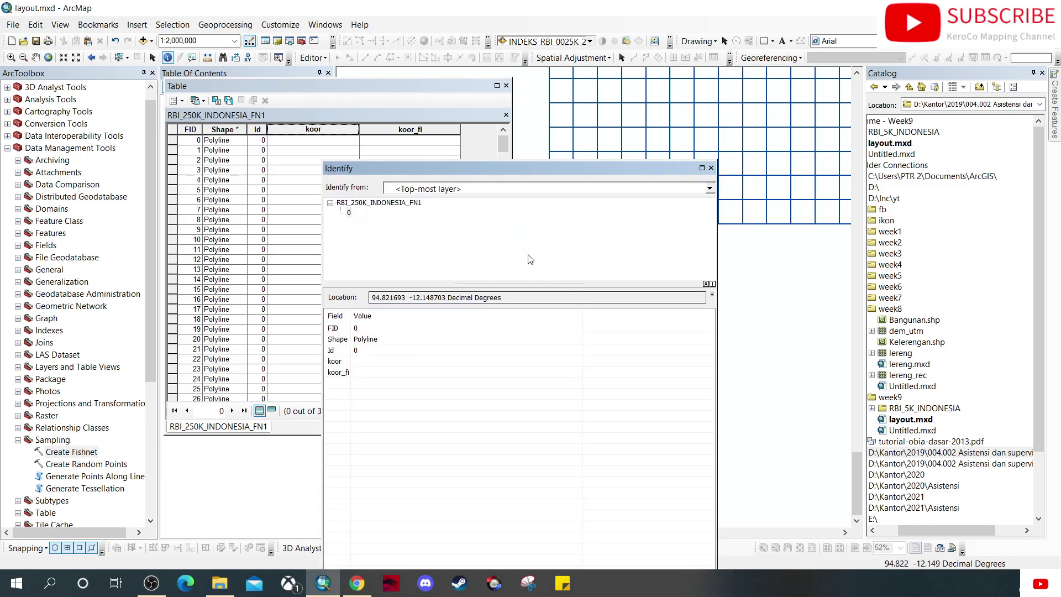
{"action": "left_click", "coordinate": [711, 168]}
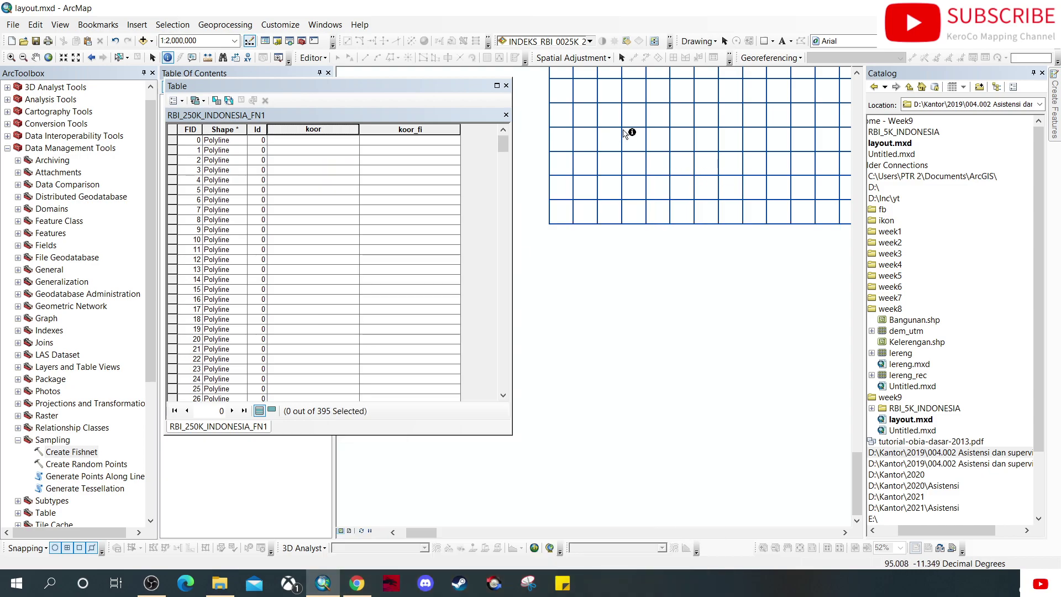
- Identify the fishnet's northernmost horizontal line to read its FID, and close the results
{"action": "left_click_drag", "start_coordinate": [673, 128], "coordinate": [667, 166]}
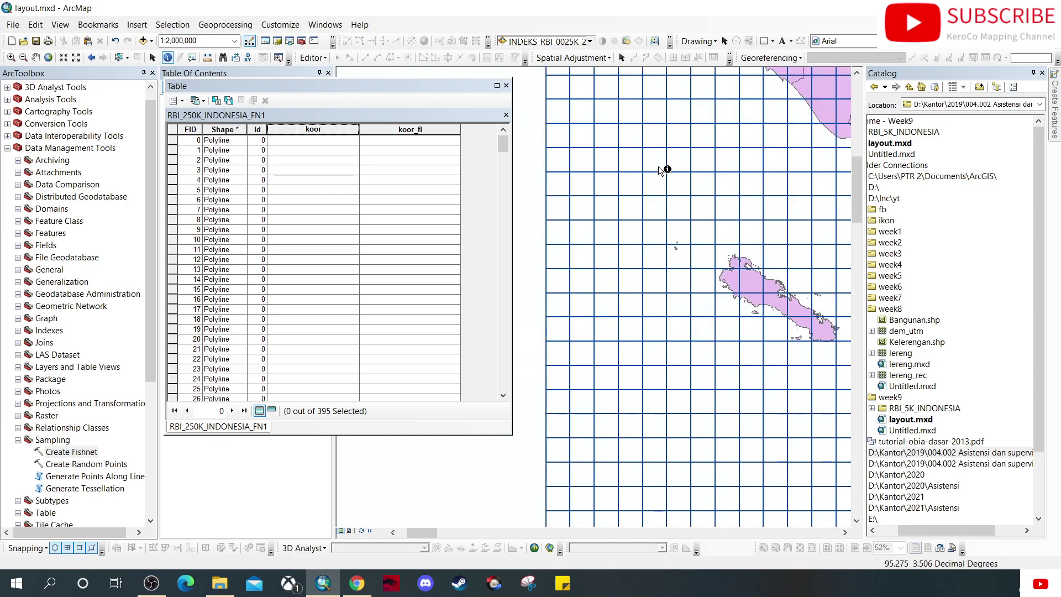
{"action": "left_click_drag", "start_coordinate": [669, 89], "coordinate": [627, 276]}
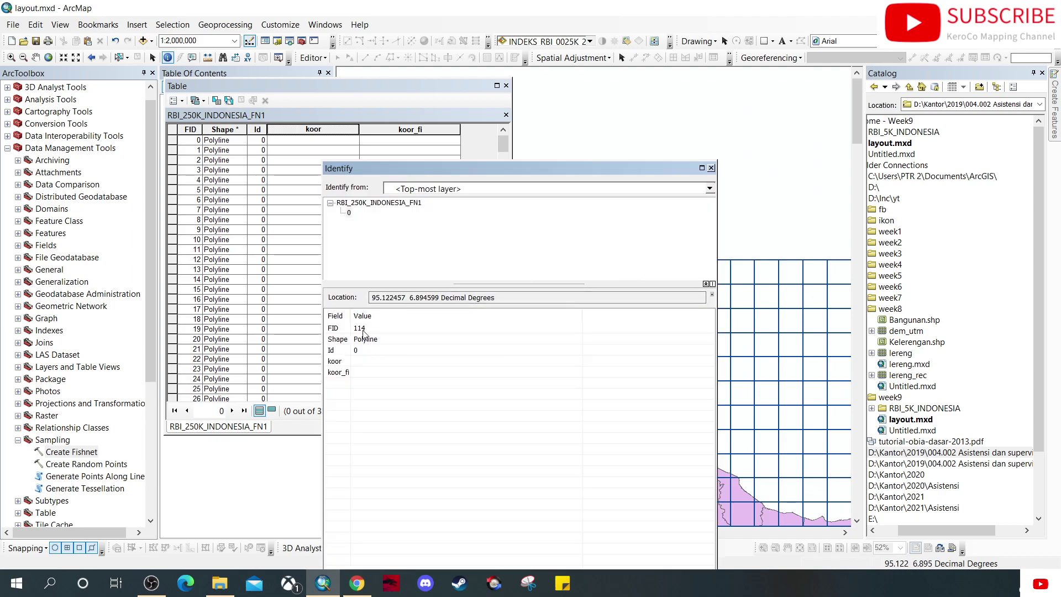
{"action": "left_click", "coordinate": [711, 168]}
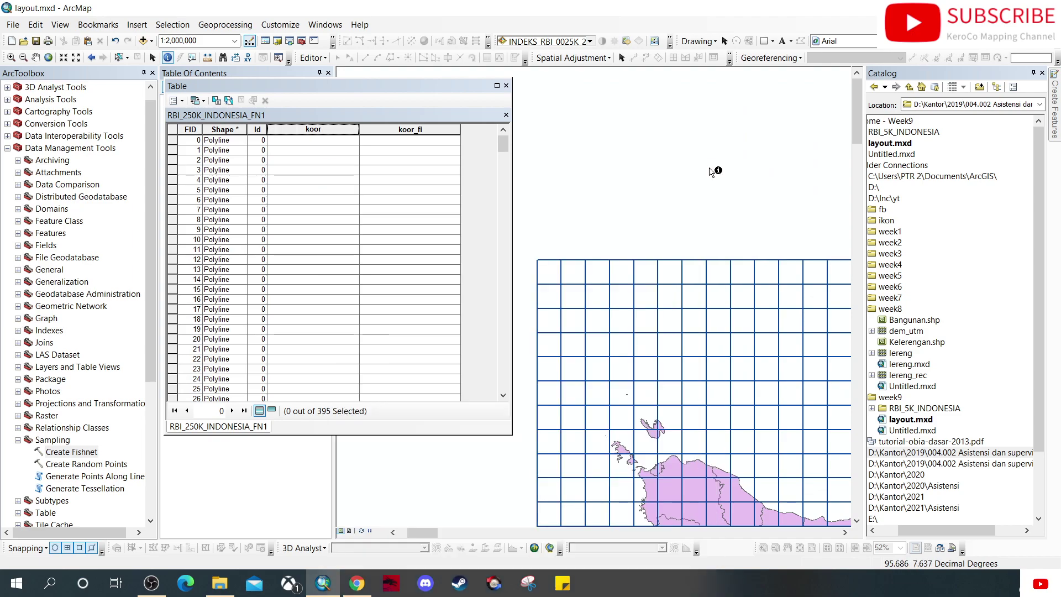
- Select the horizontal grid lines by attributes with "FID" <=114 and show only the selected records in the table
{"action": "left_click", "coordinate": [215, 99]}
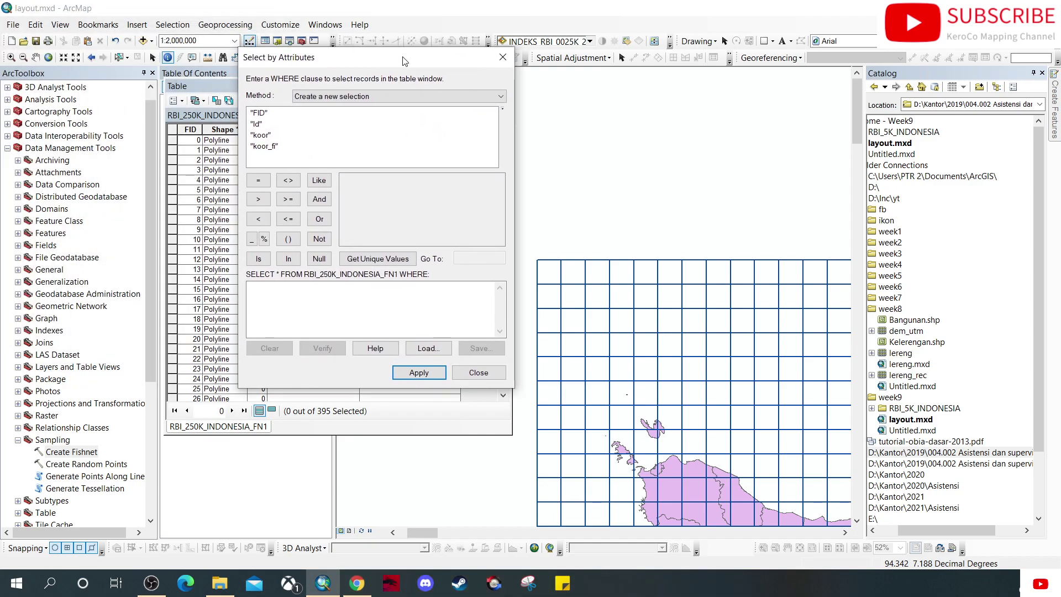
{"action": "double_click", "coordinate": [259, 113]}
{"action": "left_click", "coordinate": [289, 220]}
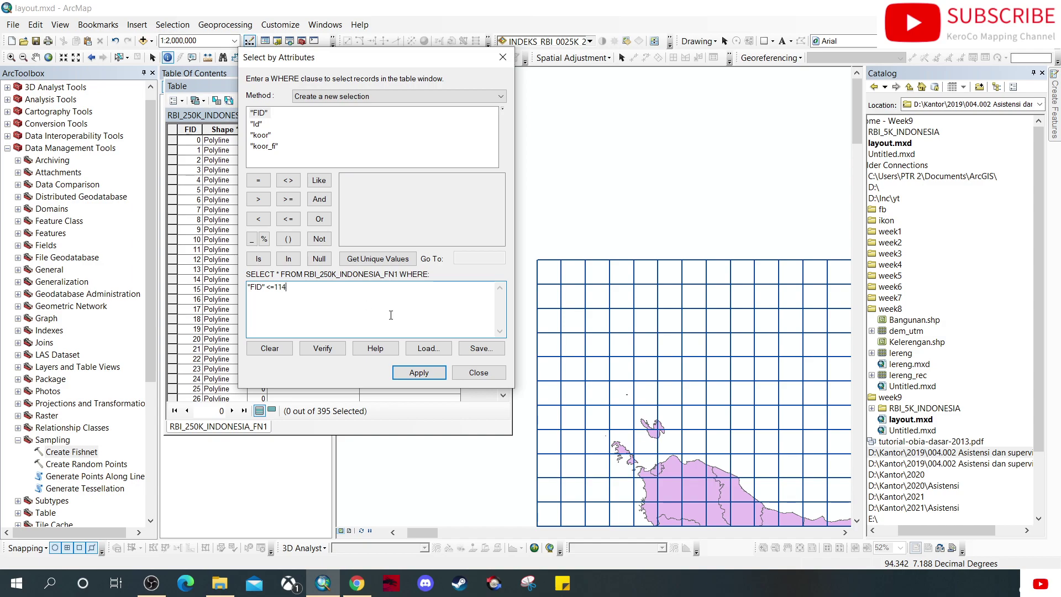
{"action": "left_click", "coordinate": [420, 376]}
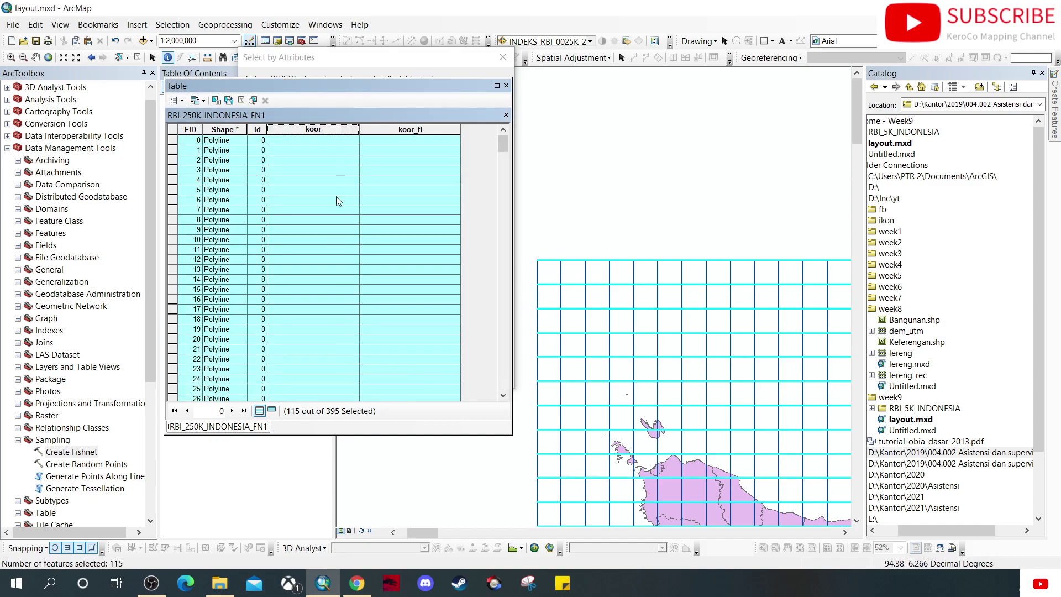
{"action": "left_click", "coordinate": [271, 410]}
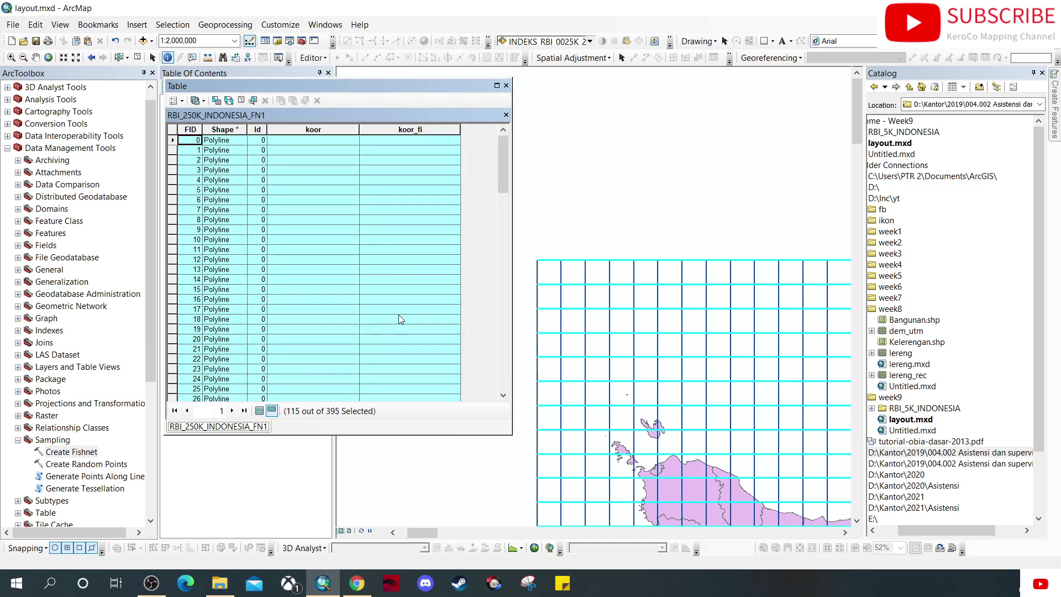
- Calculate the koor field for the selected horizontal lines as Y Coordinate of Line Start in Degrees Minutes Seconds with N|S
{"action": "left_click", "coordinate": [330, 129]}
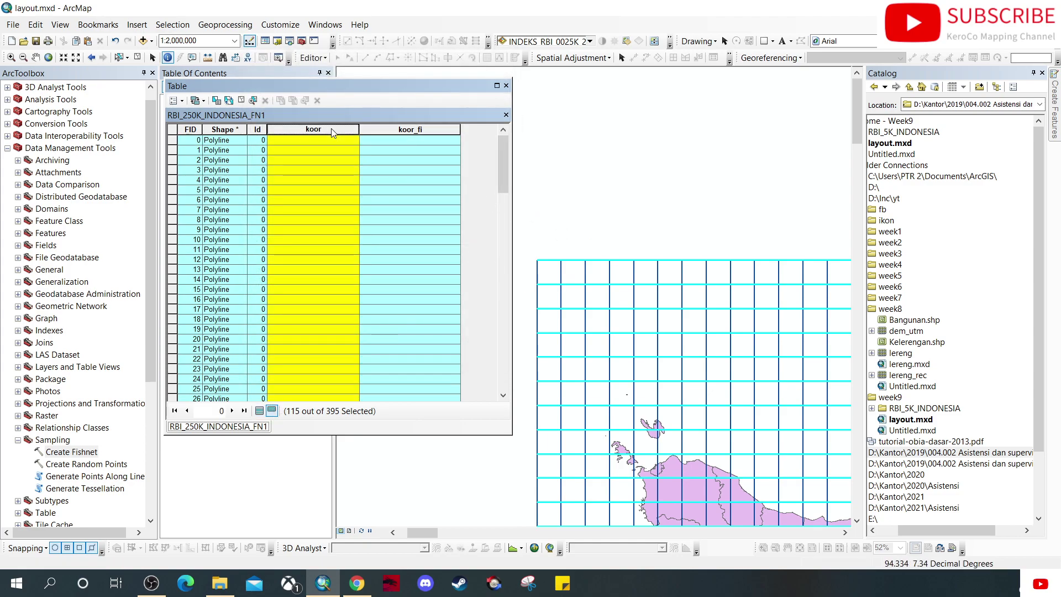
{"action": "right_click", "coordinate": [333, 131]}
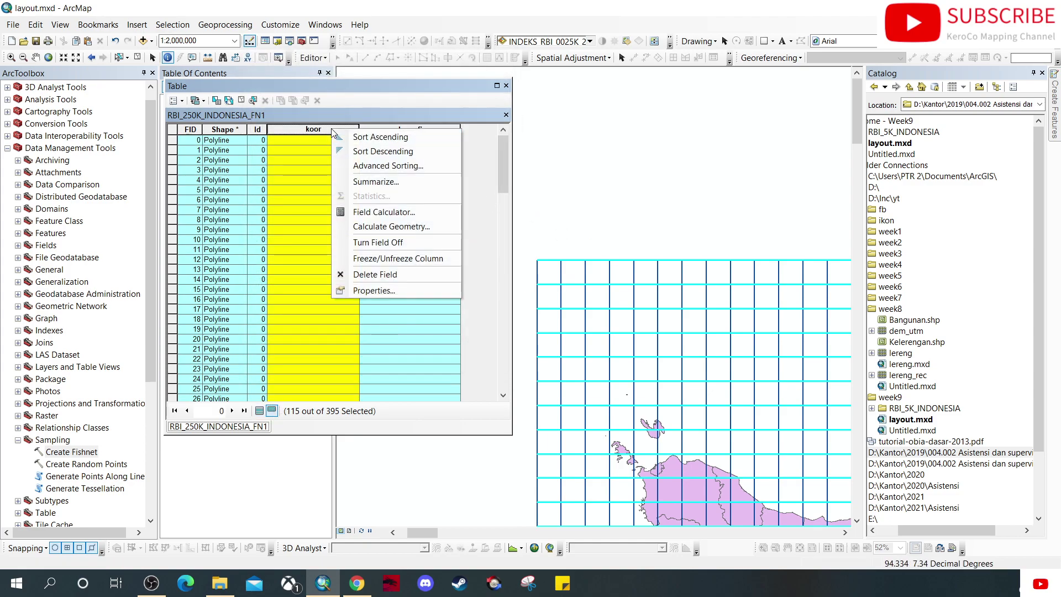
{"action": "left_click", "coordinate": [377, 227]}
{"action": "left_click", "coordinate": [517, 322]}
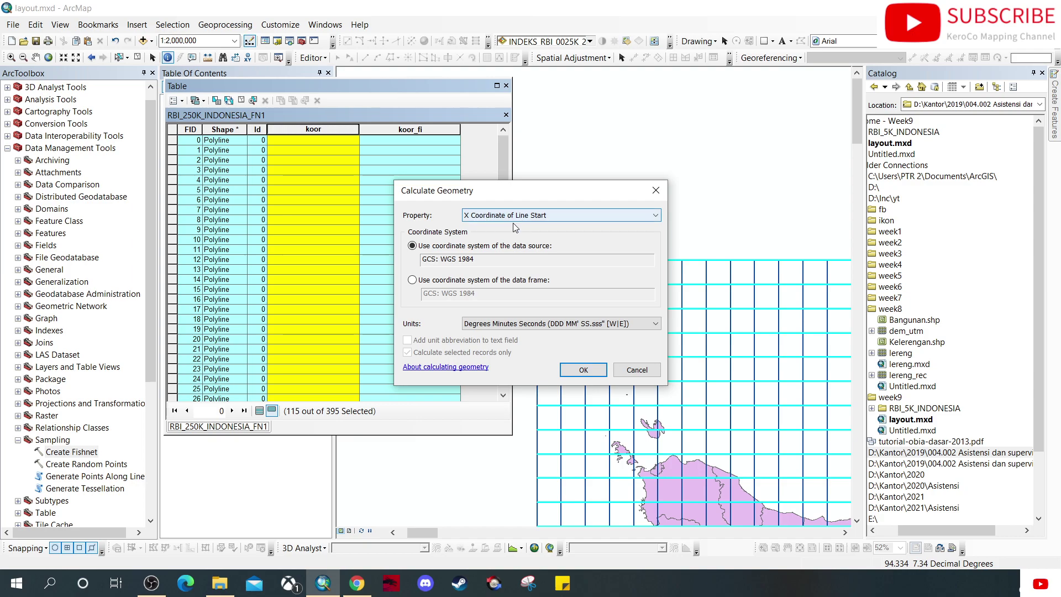
{"action": "left_click", "coordinate": [575, 215]}
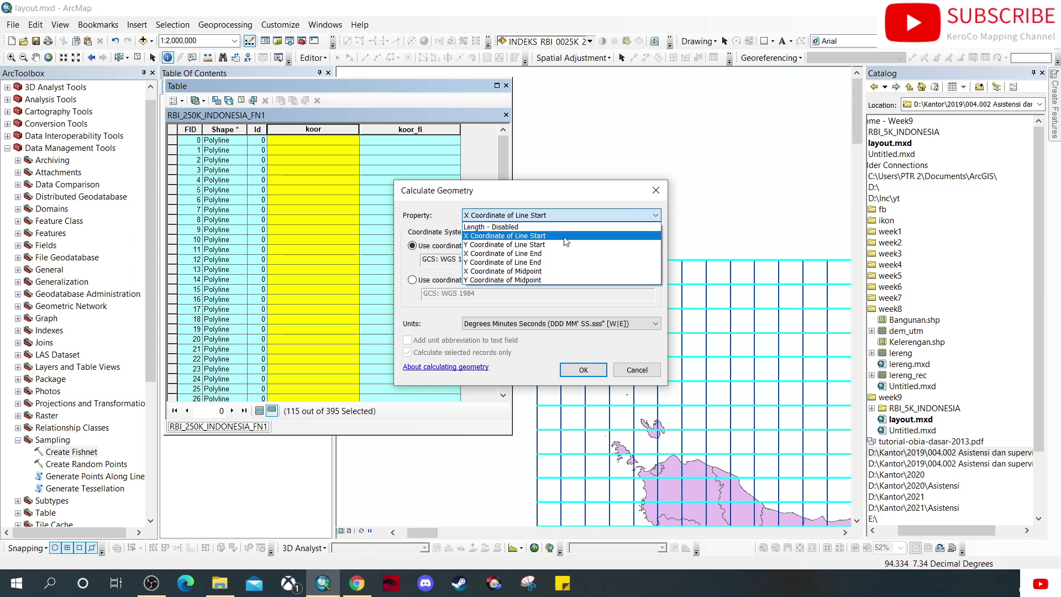
{"action": "left_click", "coordinate": [562, 245]}
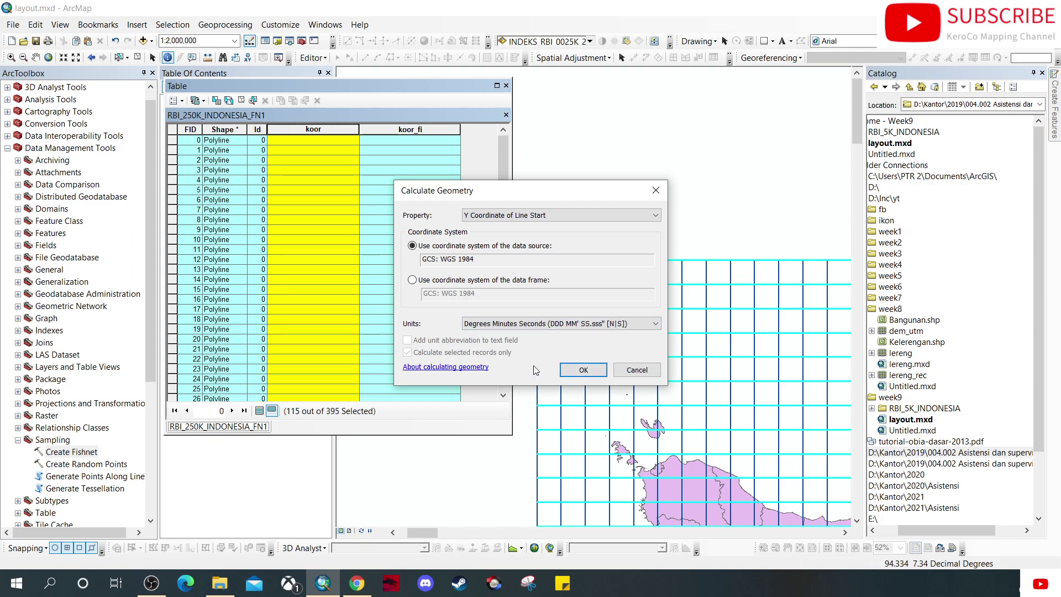
{"action": "left_click", "coordinate": [583, 372]}
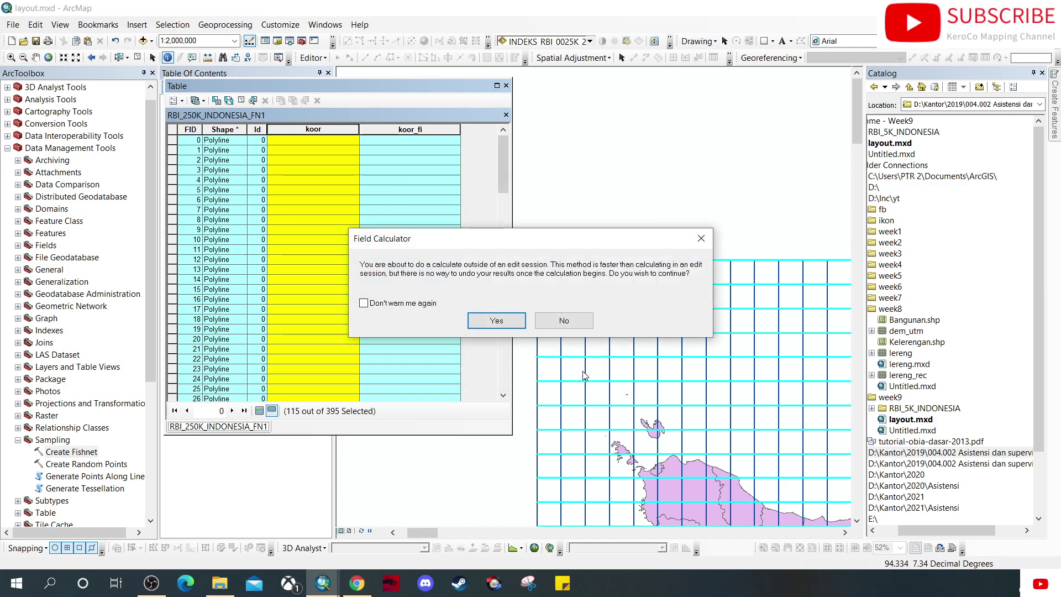
{"action": "left_click", "coordinate": [496, 321]}
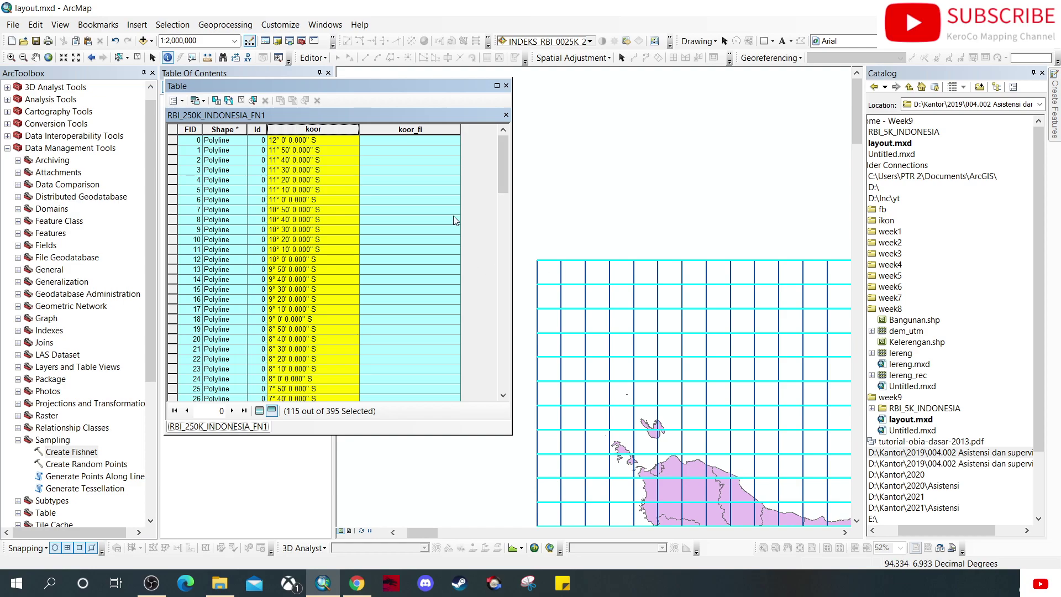
- Switch the selection to the vertical lines and calculate koor as X Coordinate of Line Start in Degrees Minutes Seconds with W|E
{"action": "left_click", "coordinate": [230, 103]}
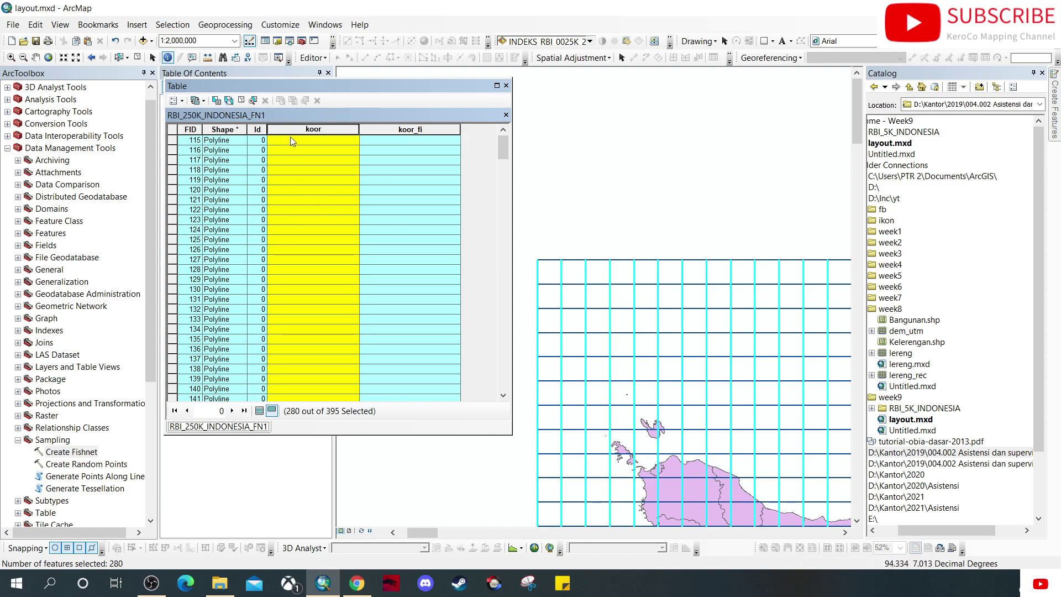
{"action": "right_click", "coordinate": [314, 131]}
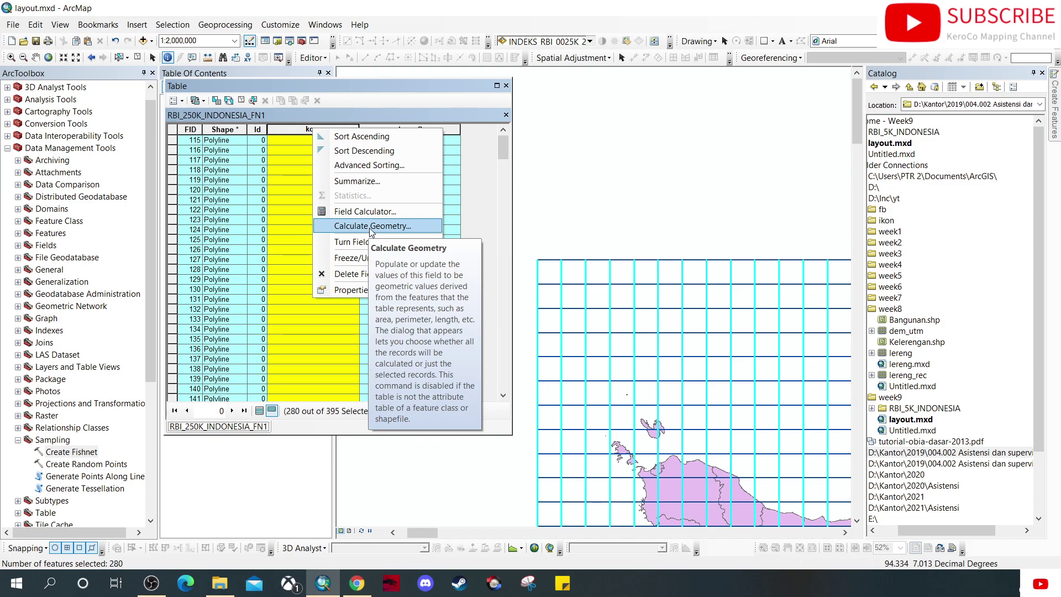
{"action": "left_click", "coordinate": [372, 226]}
{"action": "left_click", "coordinate": [496, 319]}
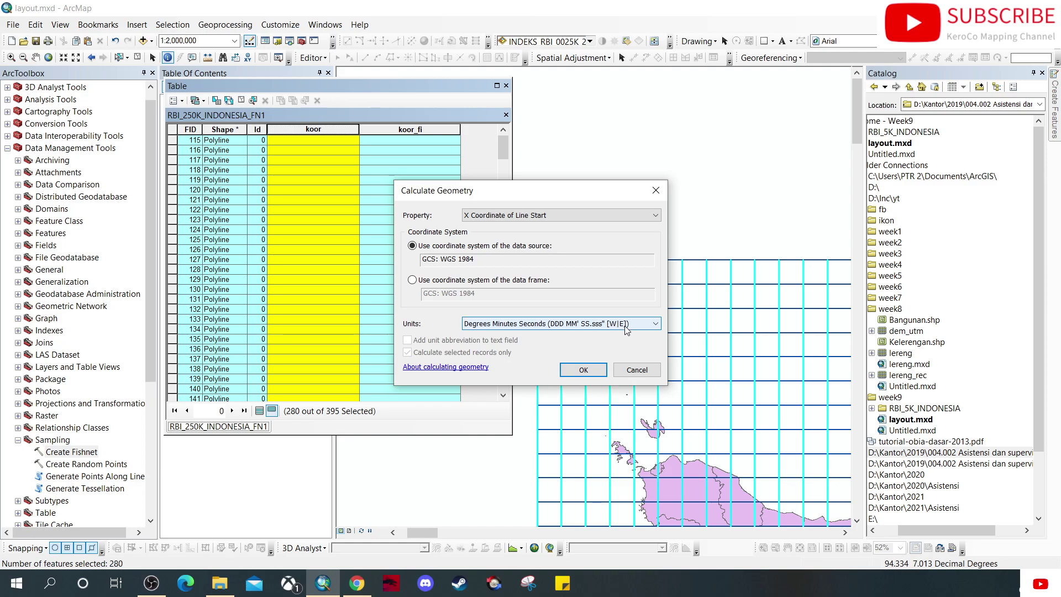
{"action": "left_click", "coordinate": [583, 369]}
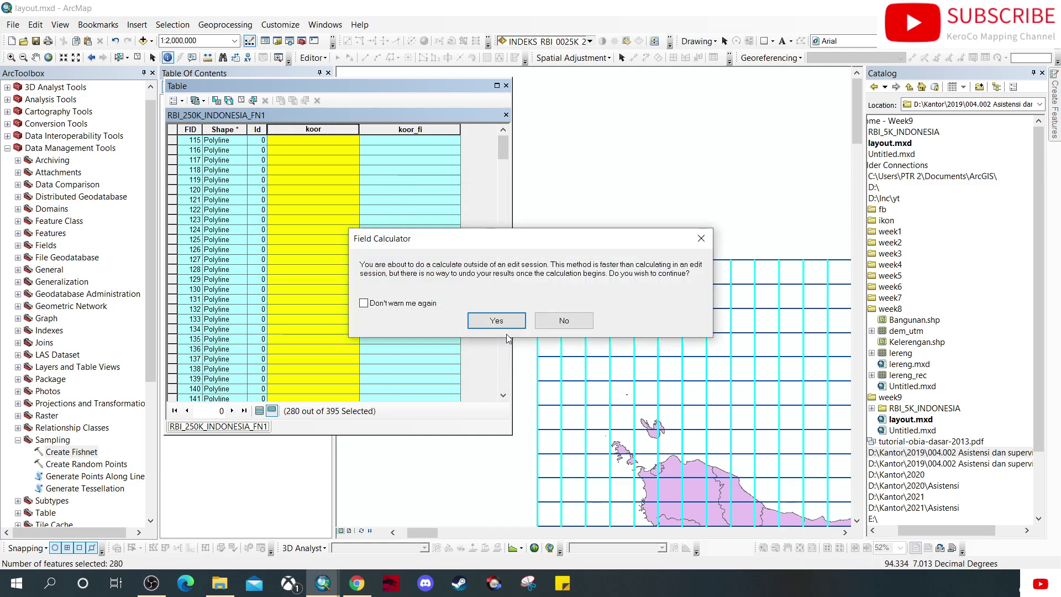
{"action": "left_click", "coordinate": [494, 318]}
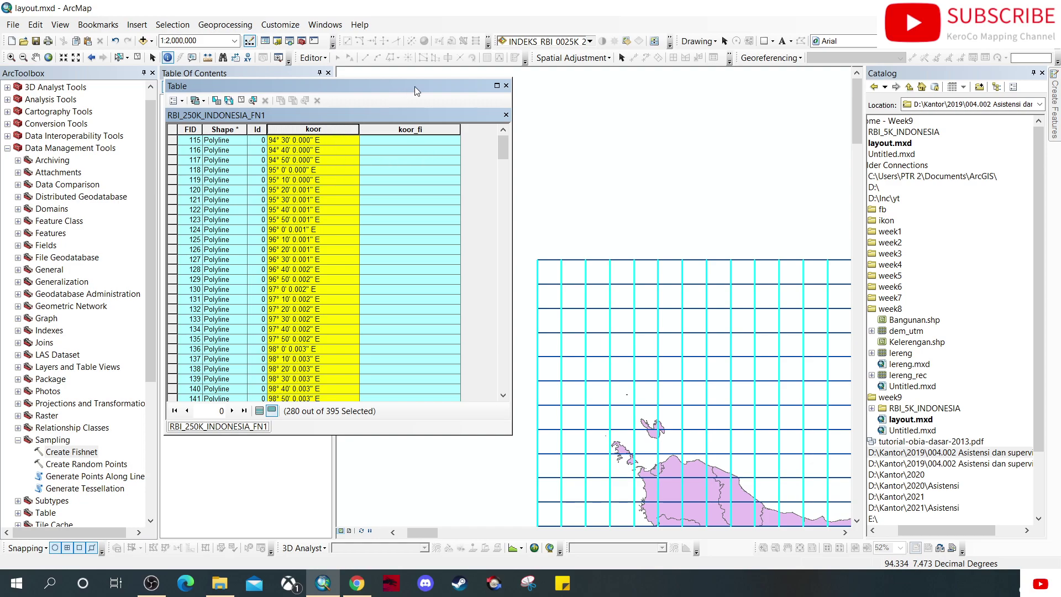
- Move the attribute table clear of the layer list and show all records of the fishnet to review the koor field
{"action": "left_click_drag", "start_coordinate": [414, 87], "coordinate": [589, 107]}
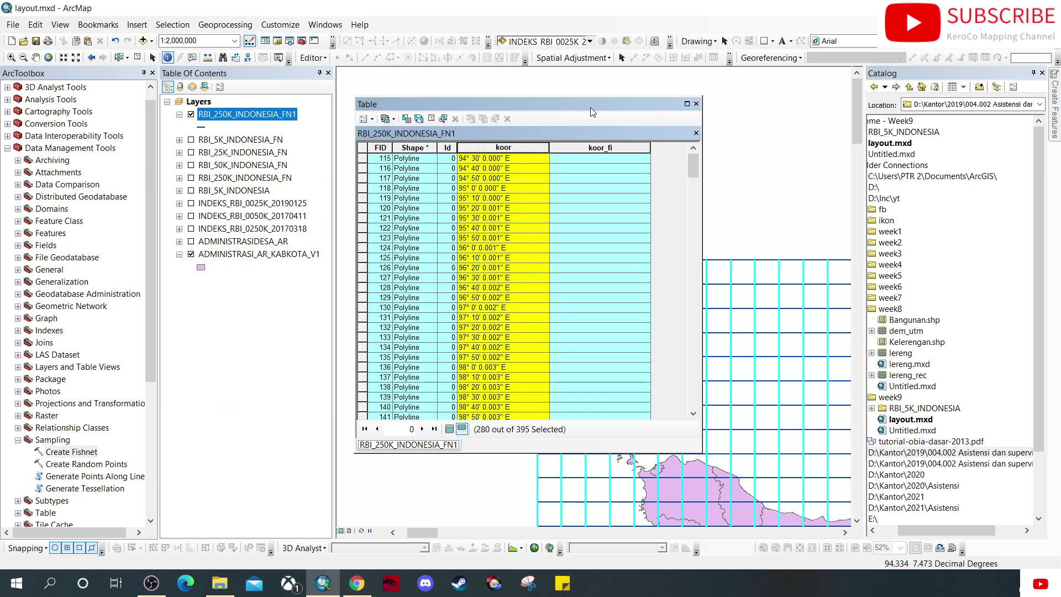
{"action": "left_click", "coordinate": [598, 147]}
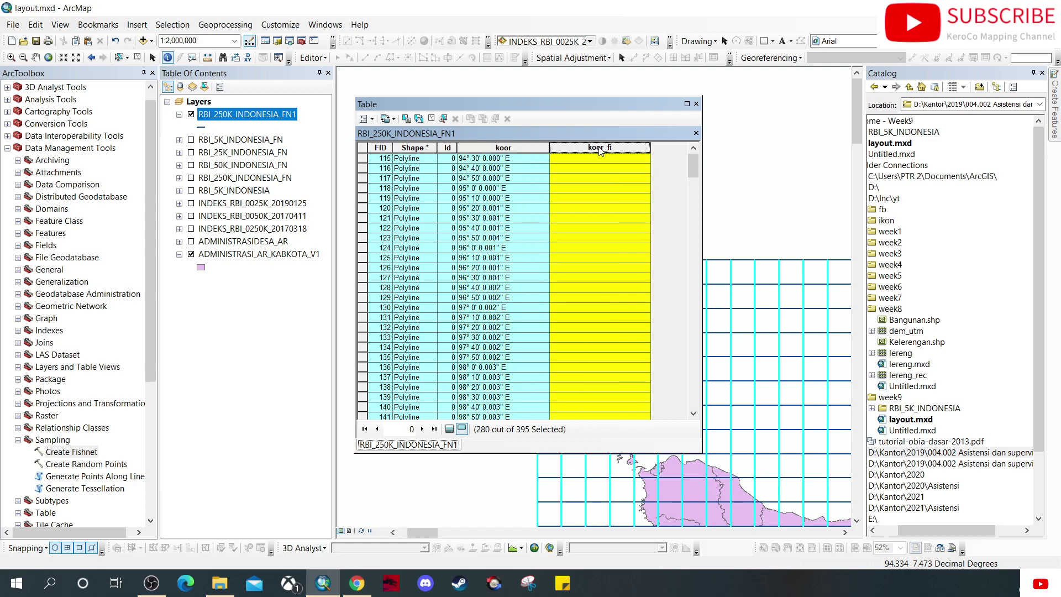
{"action": "left_click", "coordinate": [450, 429]}
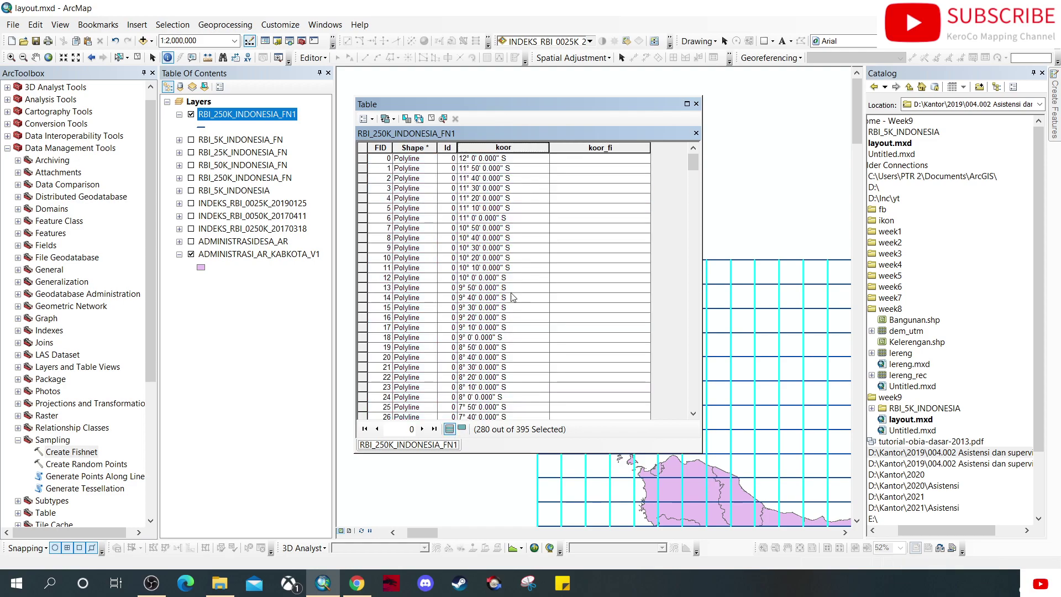
- Clear the selection and calculate the koor_fi field for all records as [koor]
{"action": "left_click", "coordinate": [138, 57]}
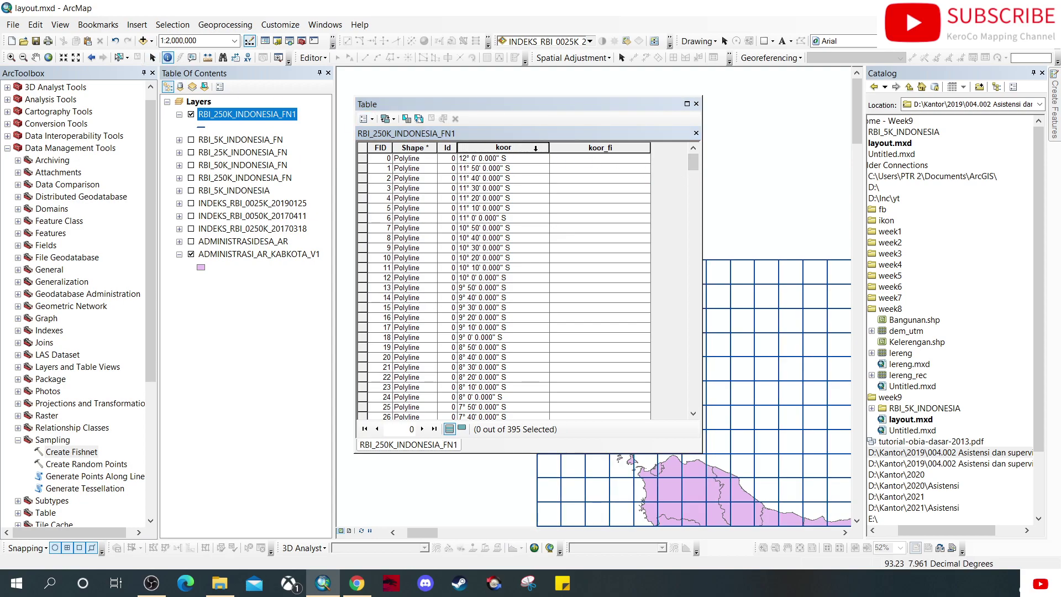
{"action": "left_click", "coordinate": [593, 145]}
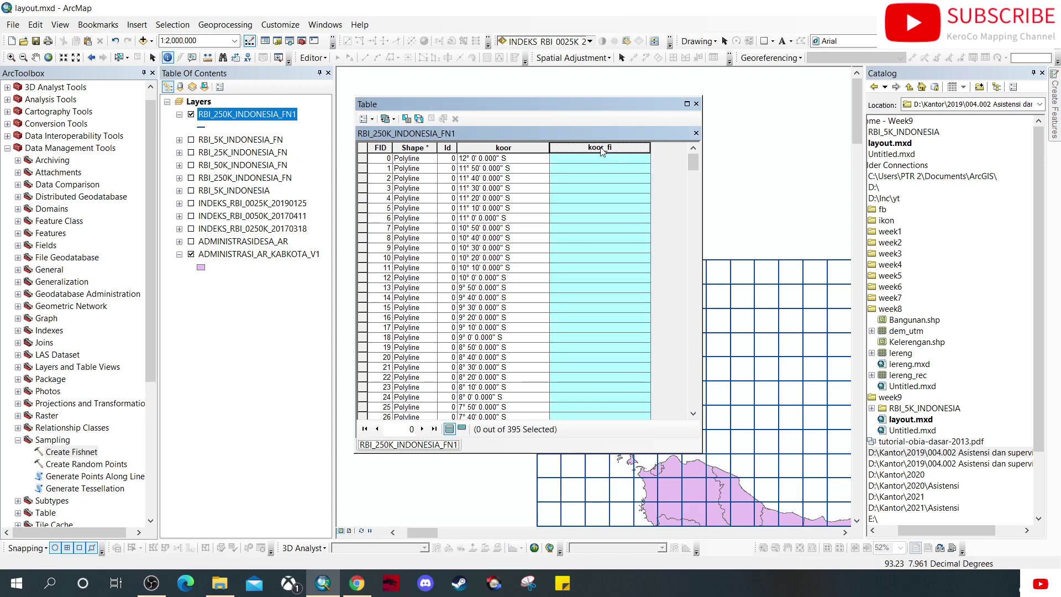
{"action": "right_click", "coordinate": [602, 149]}
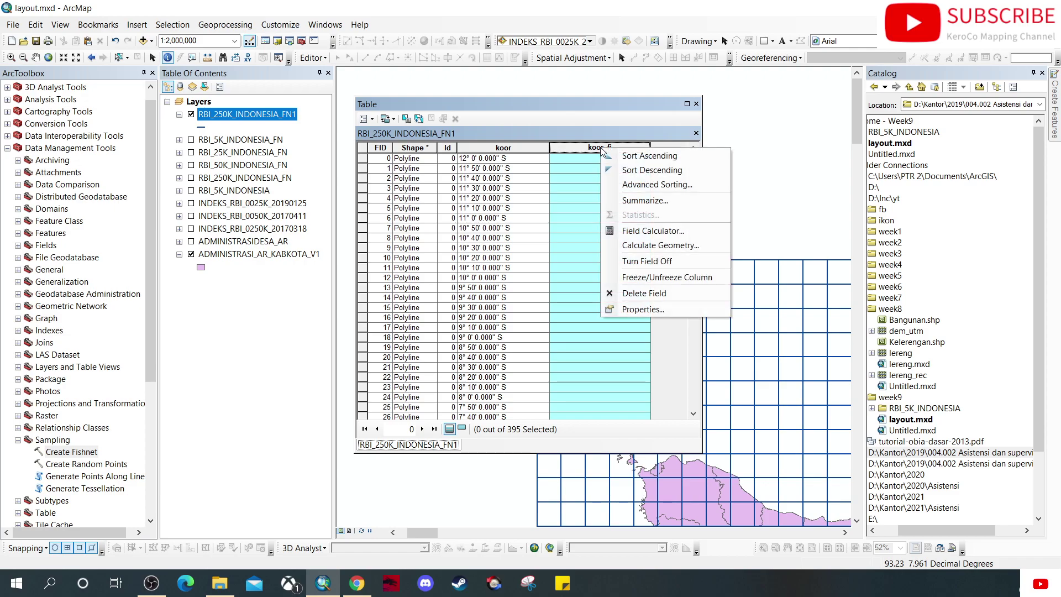
{"action": "left_click", "coordinate": [682, 232]}
{"action": "left_click", "coordinate": [489, 318]}
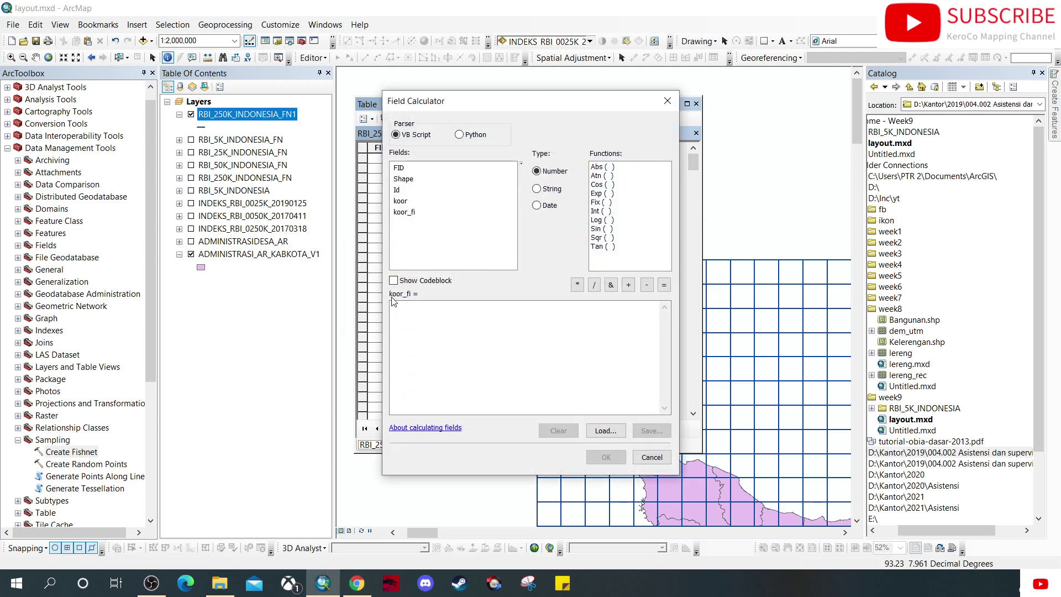
{"action": "double_click", "coordinate": [401, 201]}
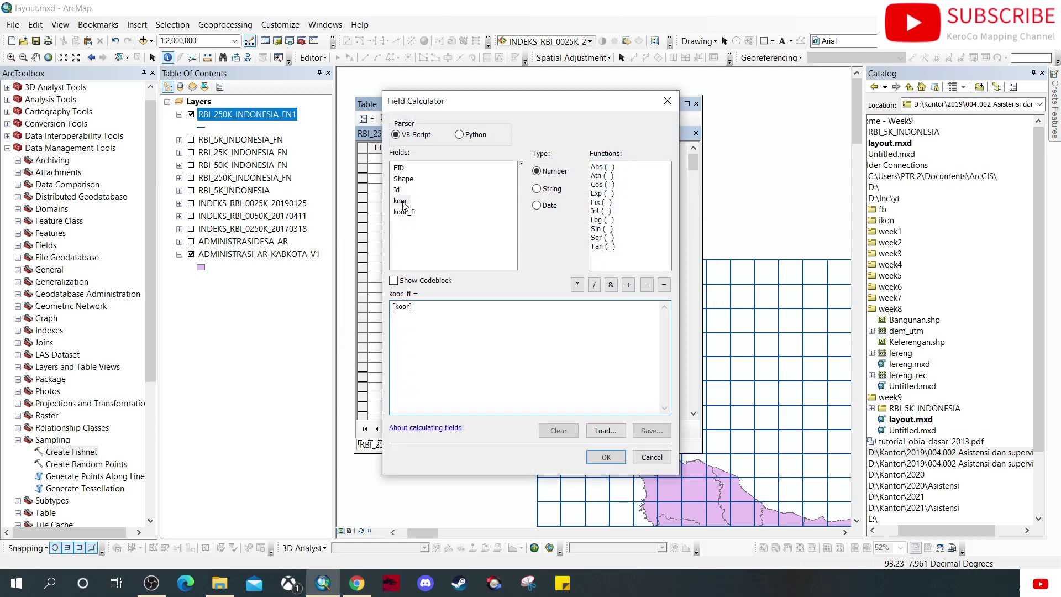
{"action": "left_click", "coordinate": [606, 458]}
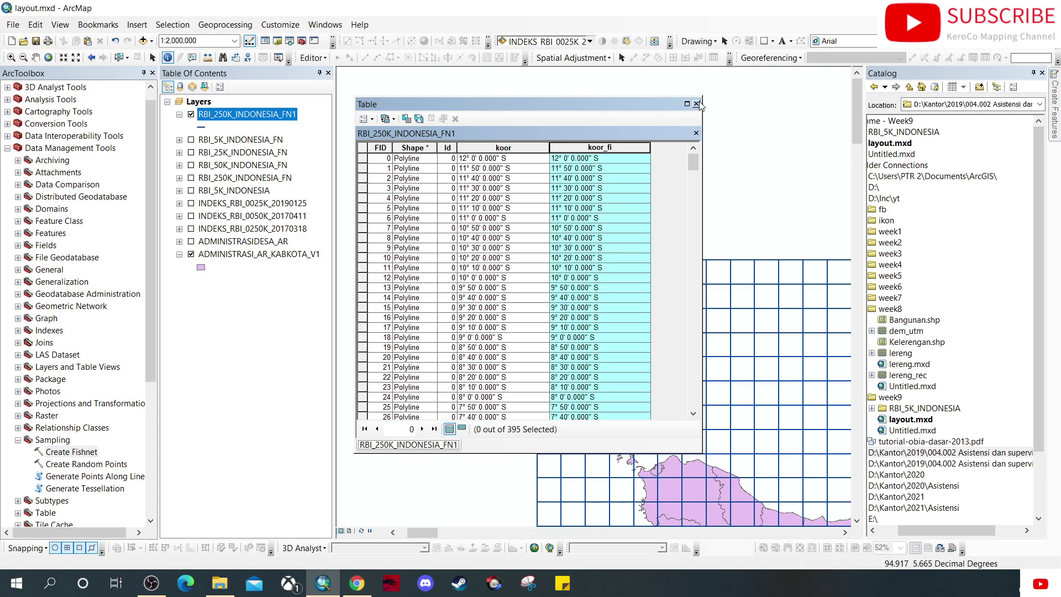
- Start an edit session on the RBI_250K_INDONESIA_FN1 layer
{"action": "left_click", "coordinate": [311, 58]}
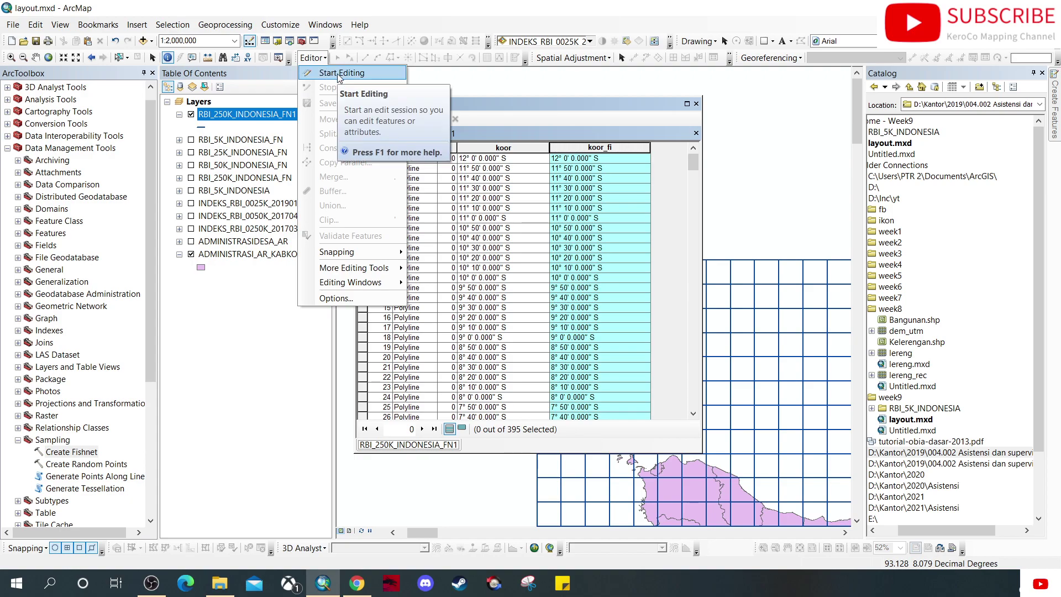
{"action": "left_click", "coordinate": [343, 77]}
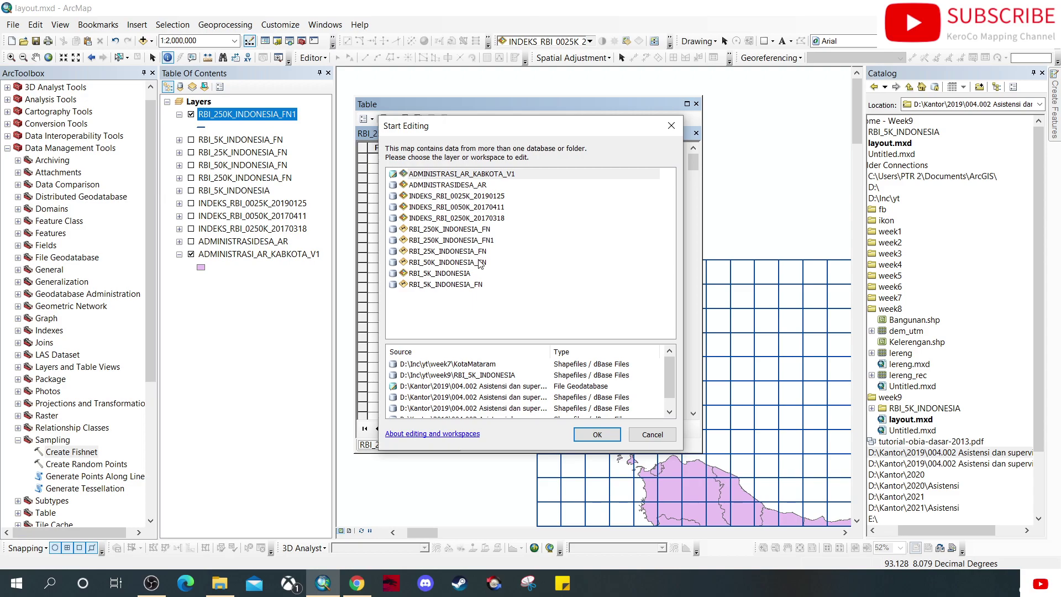
{"action": "left_click", "coordinate": [489, 241]}
{"action": "left_click", "coordinate": [599, 434]}
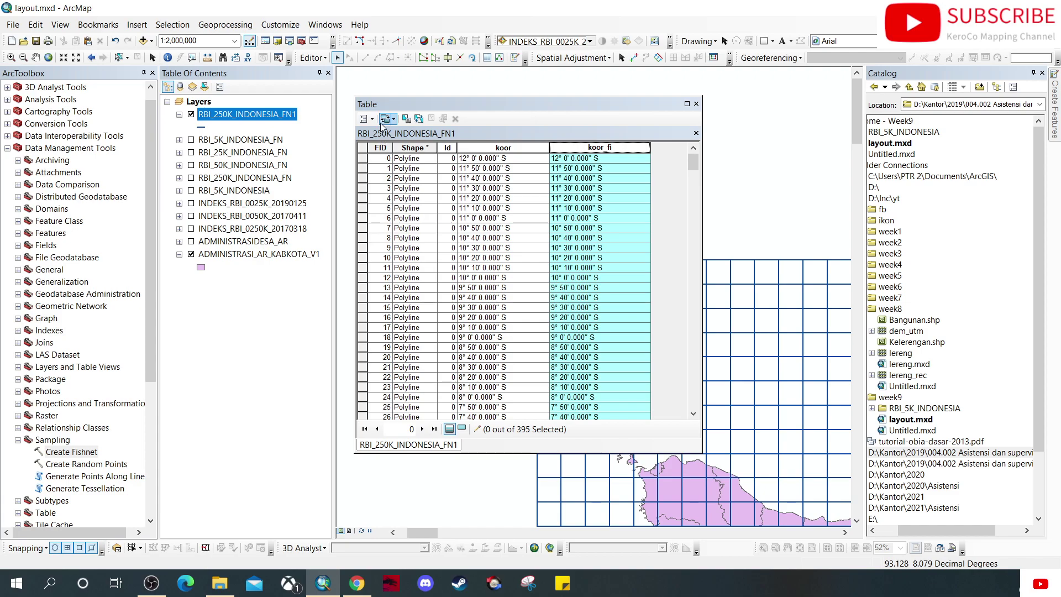
- Replace all occurrences of "S" with "LS" in the koor_fi field only
{"action": "left_click", "coordinate": [372, 120]}
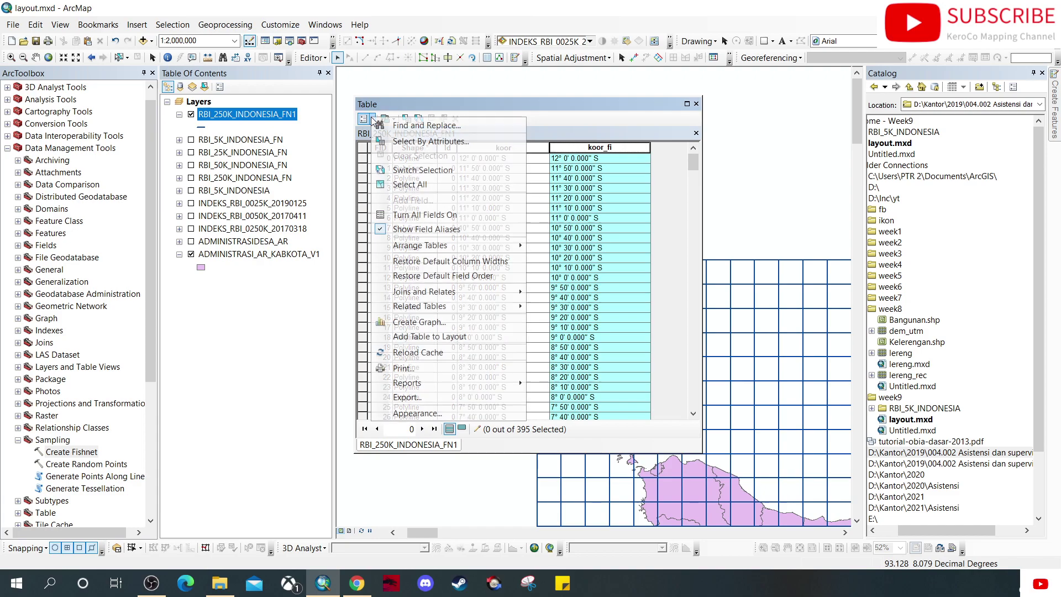
{"action": "left_click", "coordinate": [410, 126]}
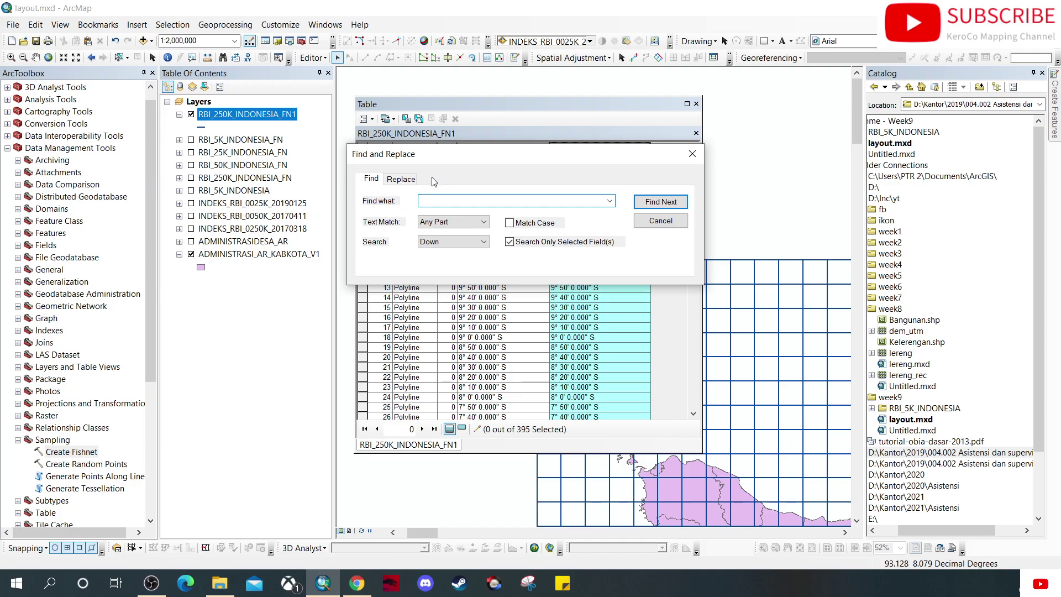
{"action": "left_click", "coordinate": [403, 178]}
{"action": "left_click_drag", "start_coordinate": [520, 153], "coordinate": [345, 194]}
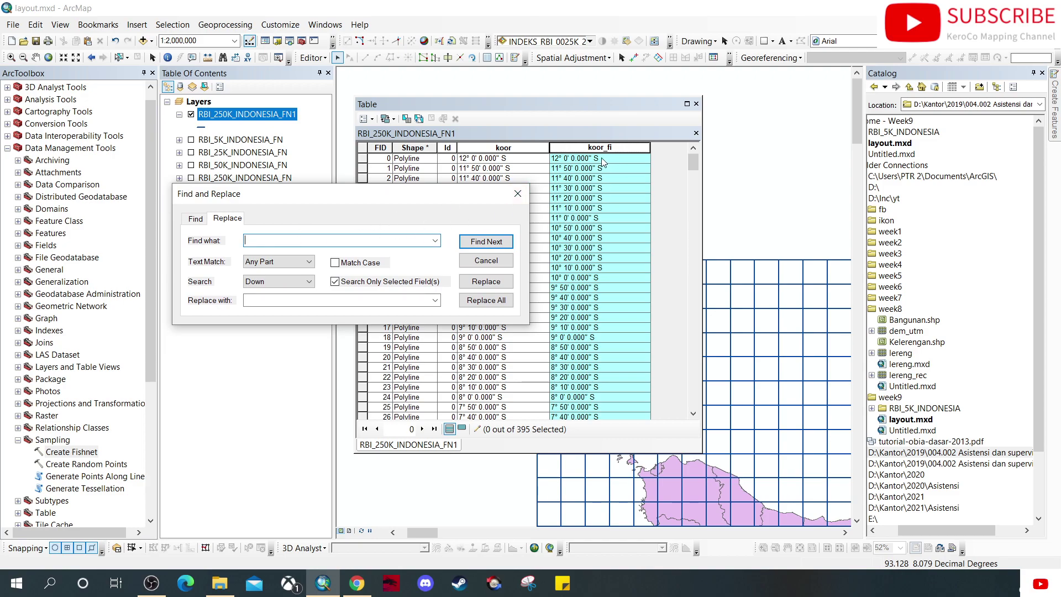
{"action": "left_click", "coordinate": [282, 240]}
{"action": "type", "text": "S"}
{"action": "left_click", "coordinate": [286, 303]}
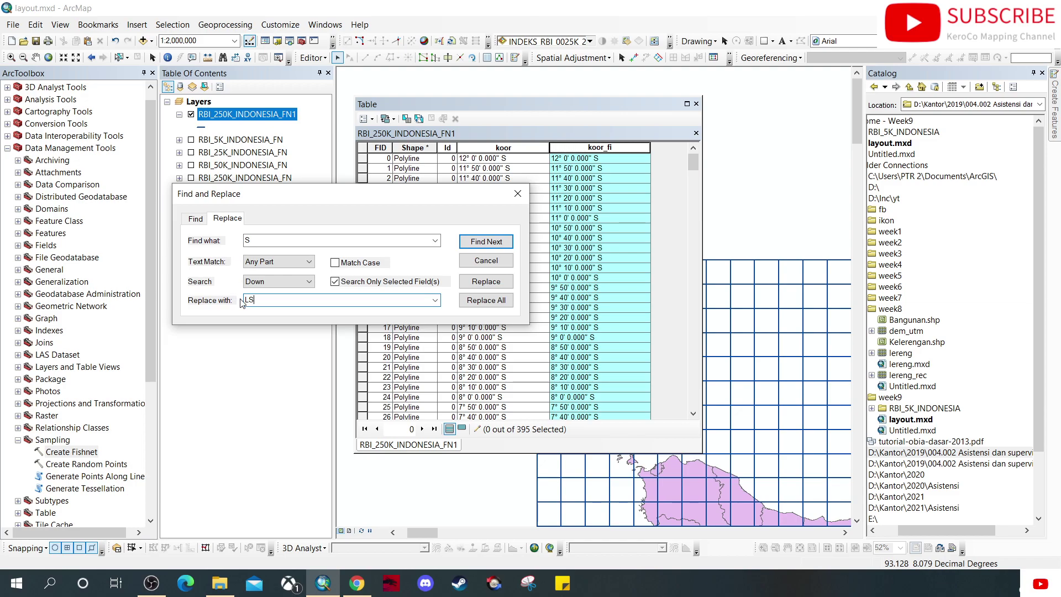
{"action": "left_click", "coordinate": [498, 305]}
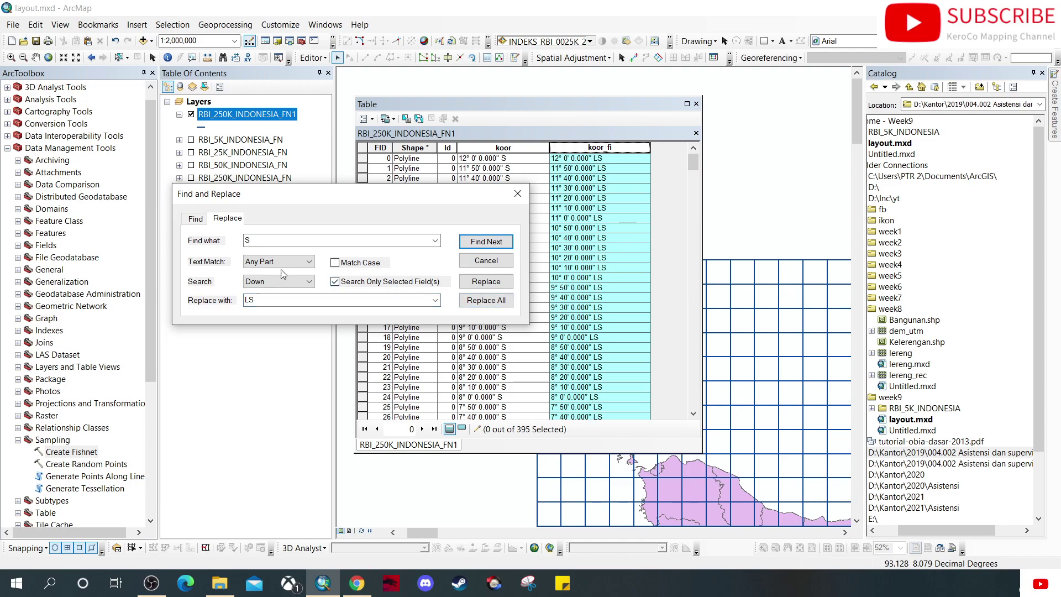
- Replace all occurrences of "N" with "LU" in the koor_fi field
{"action": "double_click", "coordinate": [243, 241]}
{"action": "double_click", "coordinate": [261, 301]}
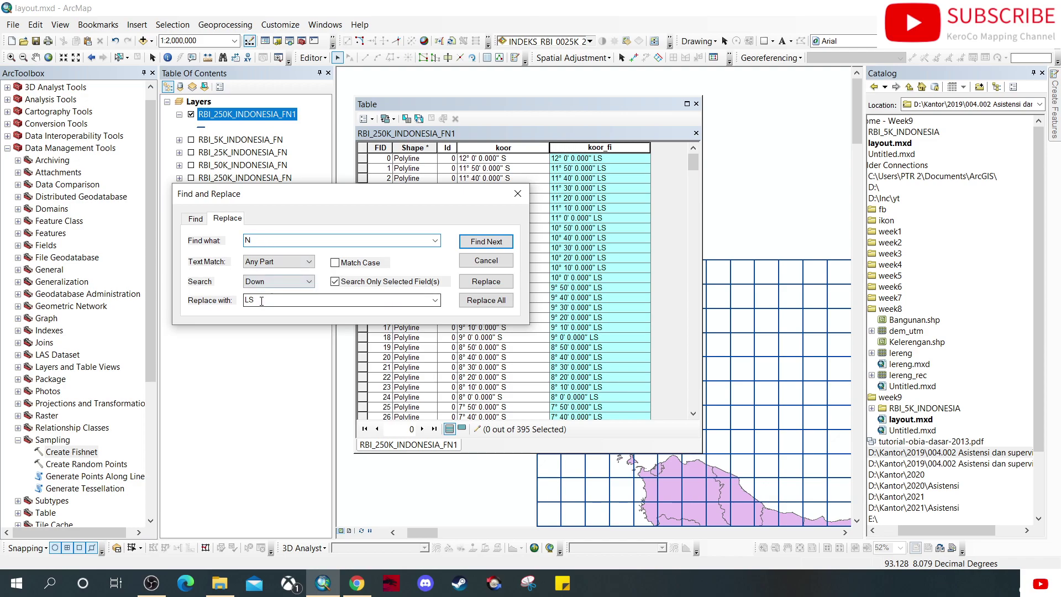
{"action": "left_click", "coordinate": [261, 301]}
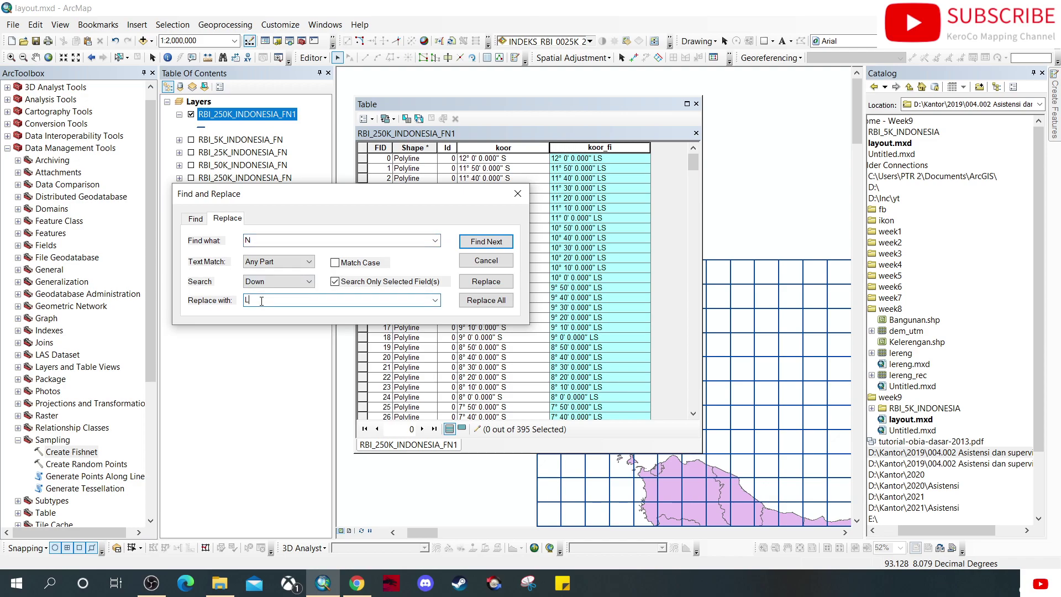
{"action": "left_click", "coordinate": [478, 303]}
- Replace all occurrences of "E" with "BT" in the koor_fi field
{"action": "left_click_drag", "start_coordinate": [691, 161], "coordinate": [681, 221]}
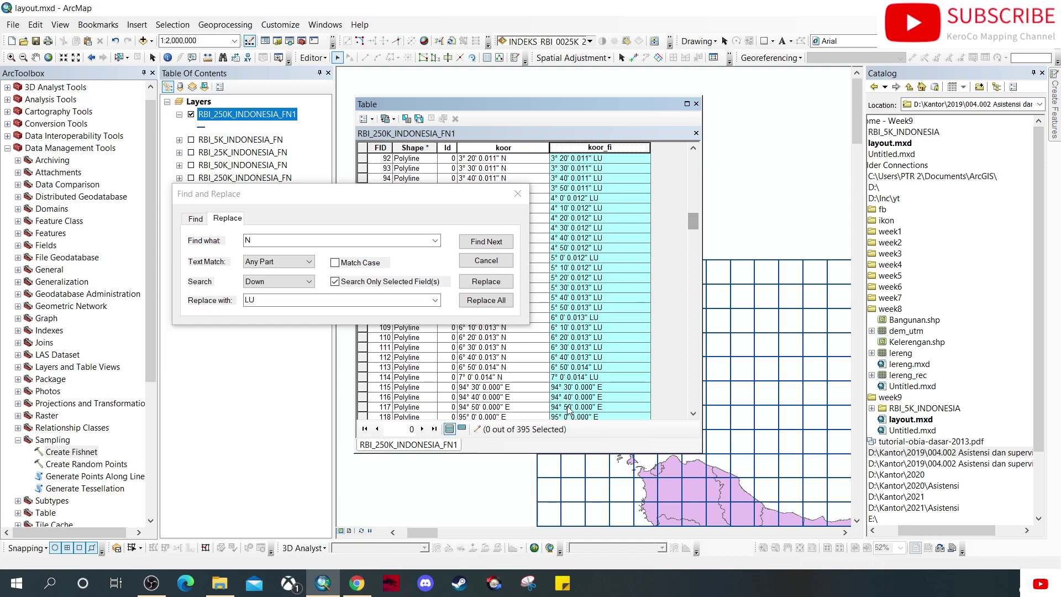
{"action": "left_click", "coordinate": [232, 245]}
{"action": "type", "text": "E"}
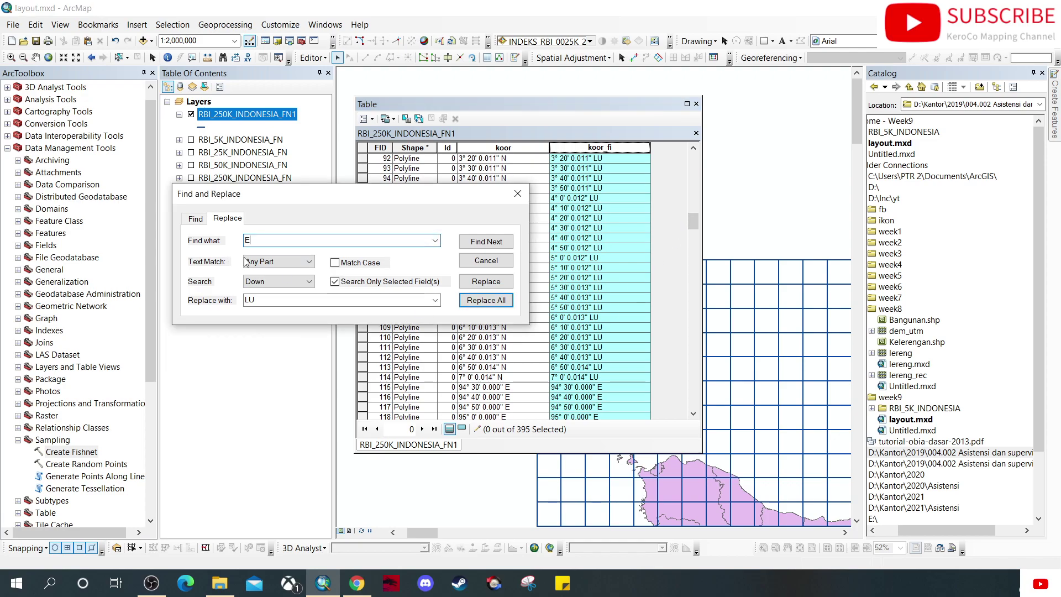
{"action": "double_click", "coordinate": [251, 300]}
{"action": "type", "text": "BT"}
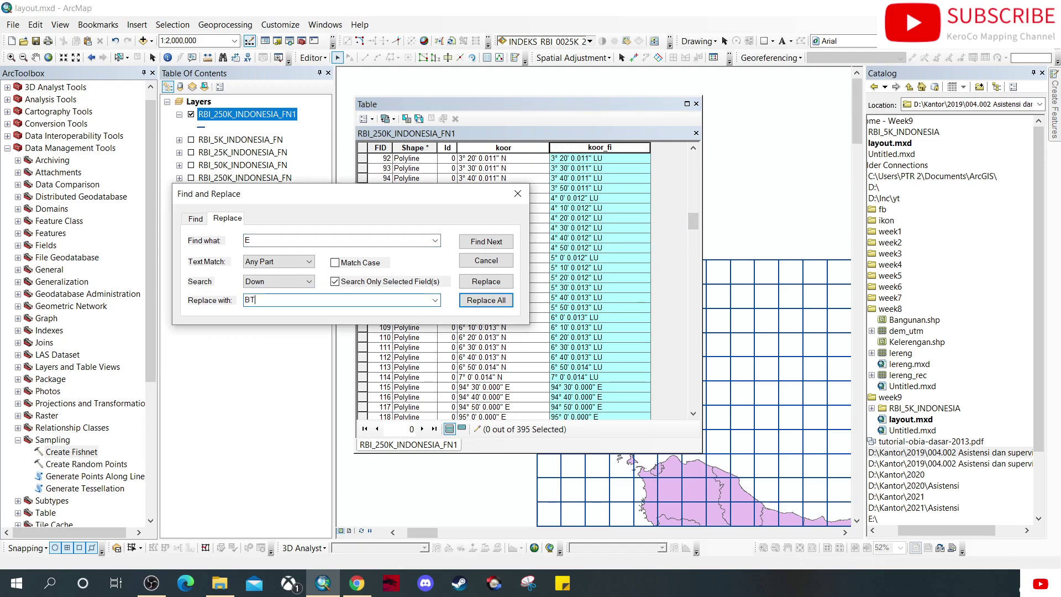
{"action": "left_click", "coordinate": [486, 300]}
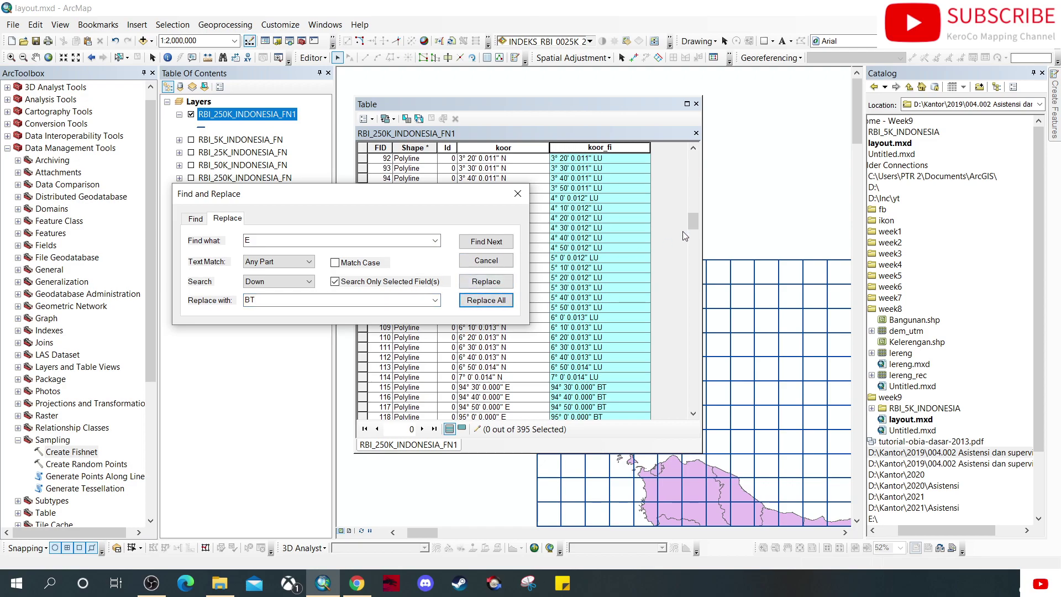
- Shorten the seconds in the koor_fi field by replacing all occurrences of 0.000" with 0"
{"action": "left_click_drag", "start_coordinate": [690, 221], "coordinate": [680, 158]}
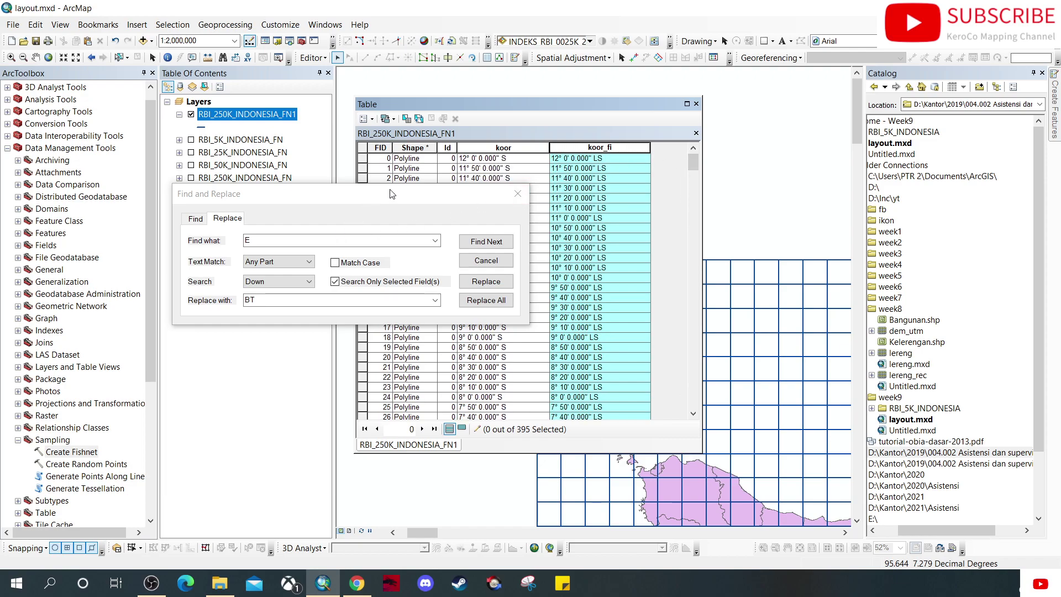
{"action": "left_click_drag", "start_coordinate": [387, 195], "coordinate": [342, 207]}
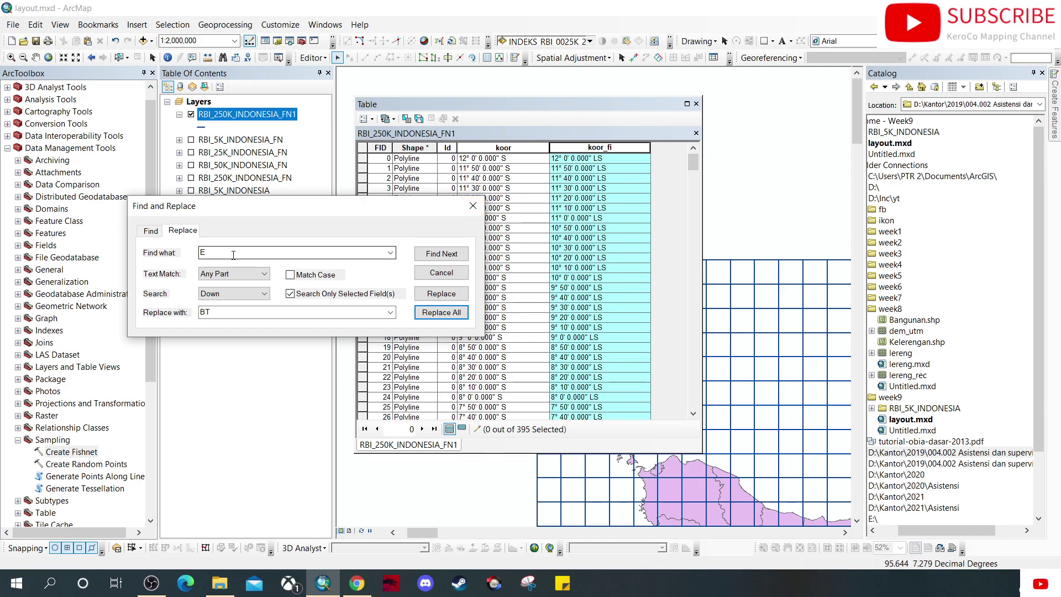
{"action": "double_click", "coordinate": [209, 255]}
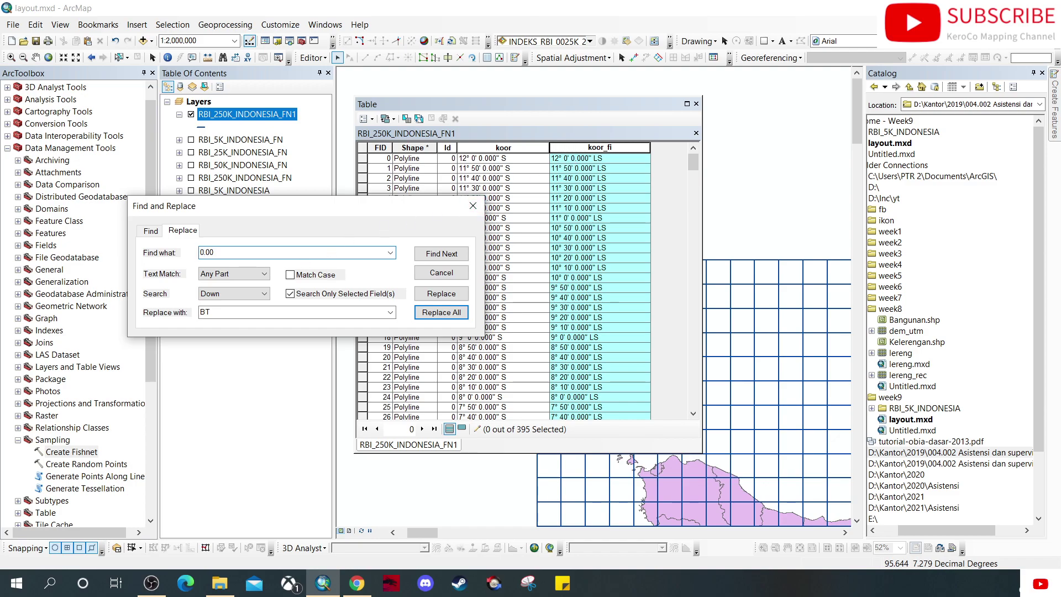
{"action": "type", "text": "\""}
{"action": "left_click", "coordinate": [237, 313]}
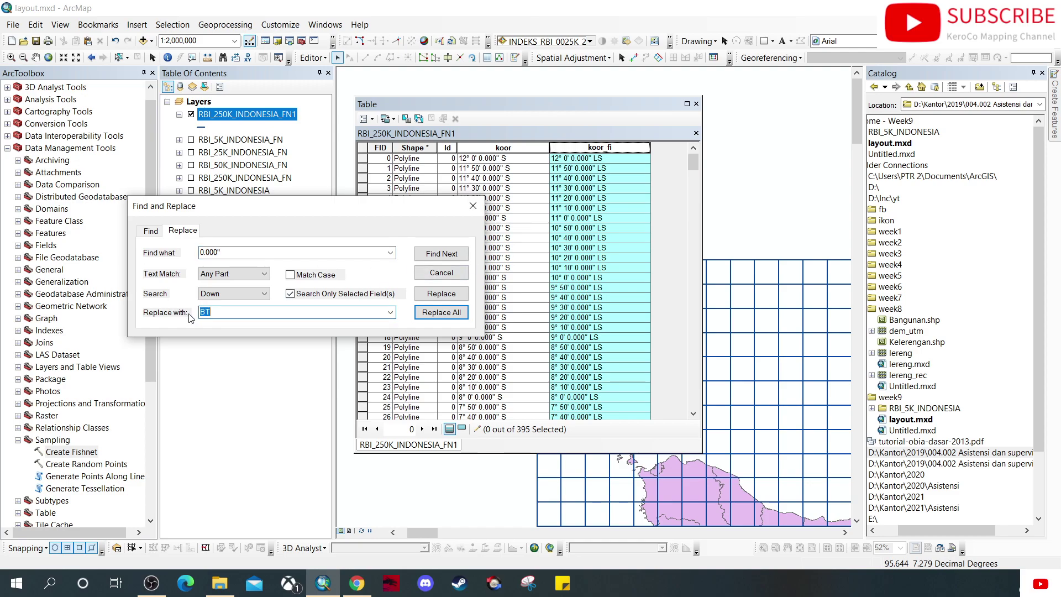
{"action": "type", "text": "0"}
{"action": "left_click", "coordinate": [439, 313]}
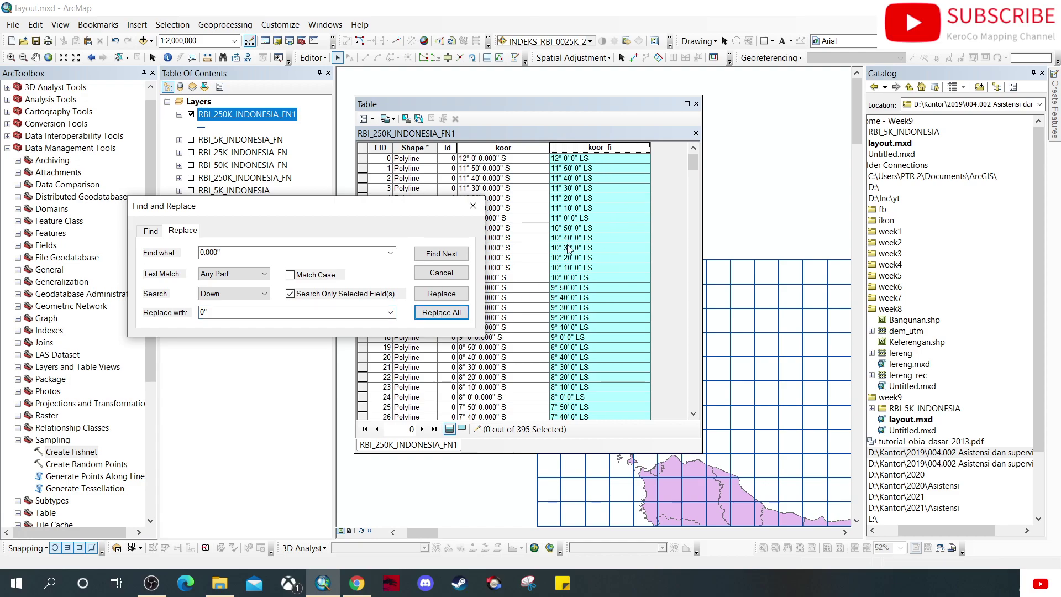
- Replace all occurrences of 0.009" with 0" in the koor_fi field and close Find and Replace
{"action": "scroll", "coordinate": [587, 323], "scroll_direction": "down", "scroll_amount": 20}
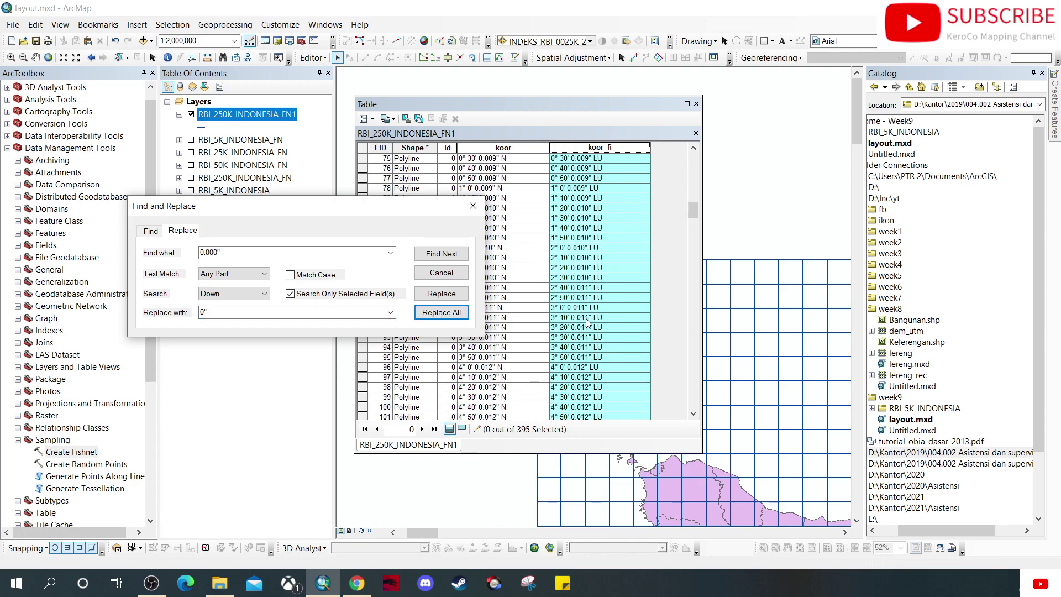
{"action": "scroll", "coordinate": [587, 323], "scroll_direction": "up", "scroll_amount": 3}
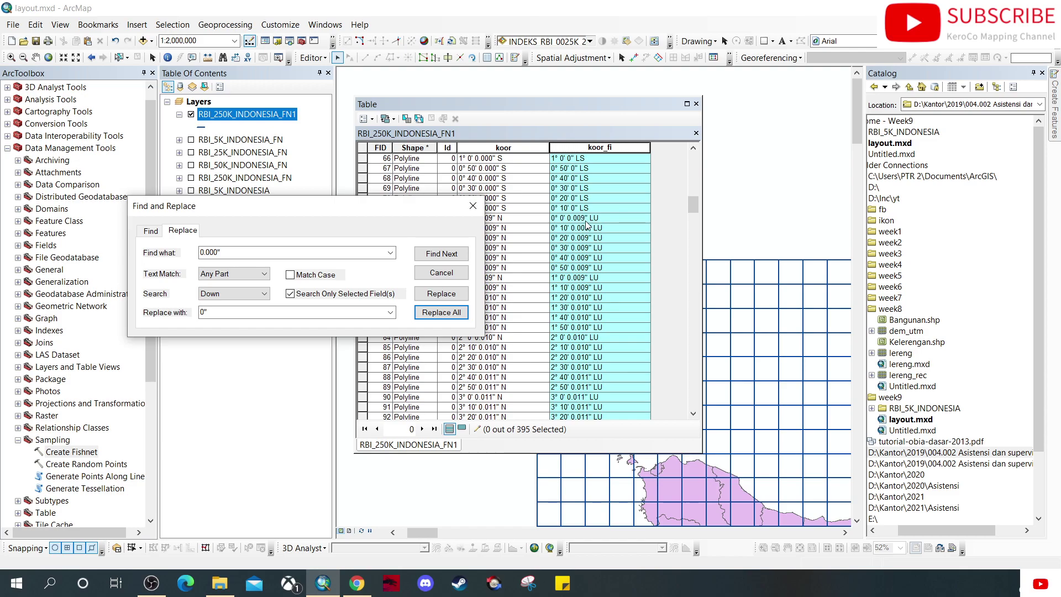
{"action": "left_click", "coordinate": [217, 252]}
{"action": "left_click_drag", "start_coordinate": [214, 252], "coordinate": [219, 252]}
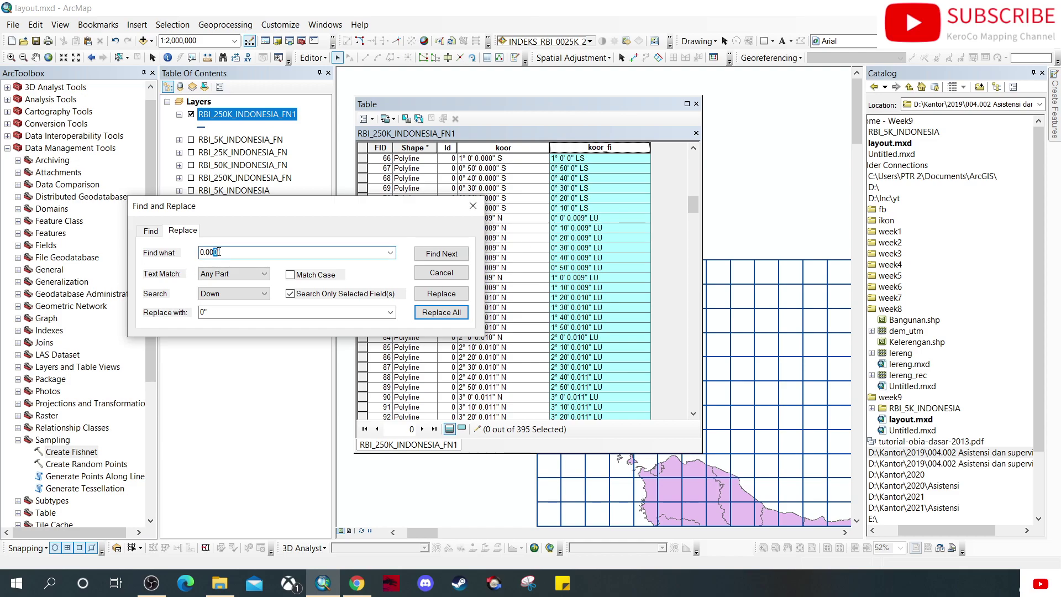
{"action": "left_click", "coordinate": [215, 252]}
{"action": "type", "text": "9"}
{"action": "left_click", "coordinate": [440, 313]}
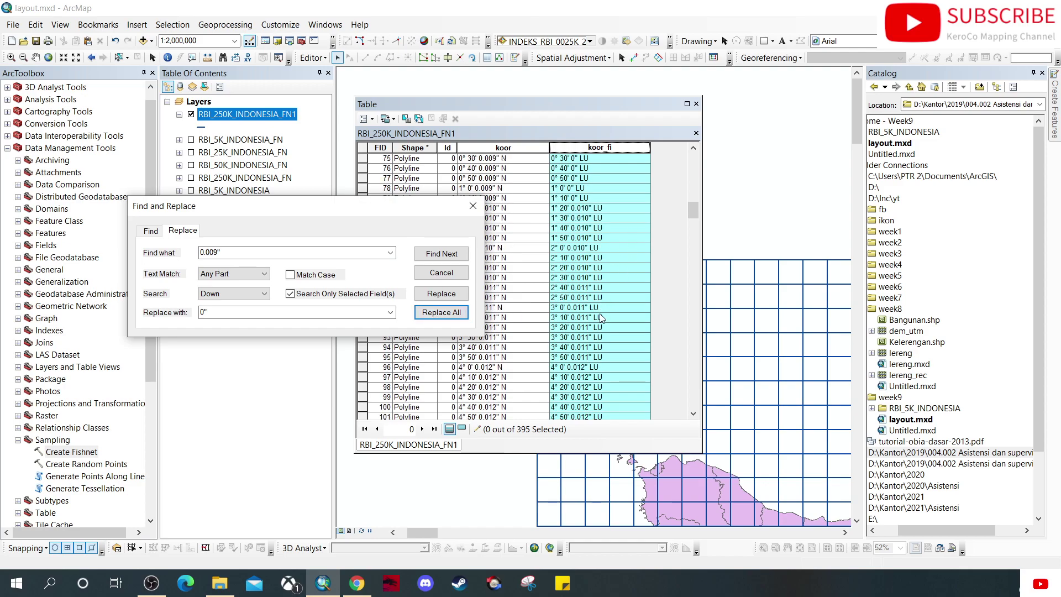
{"action": "scroll", "coordinate": [601, 318], "scroll_direction": "down", "scroll_amount": 14}
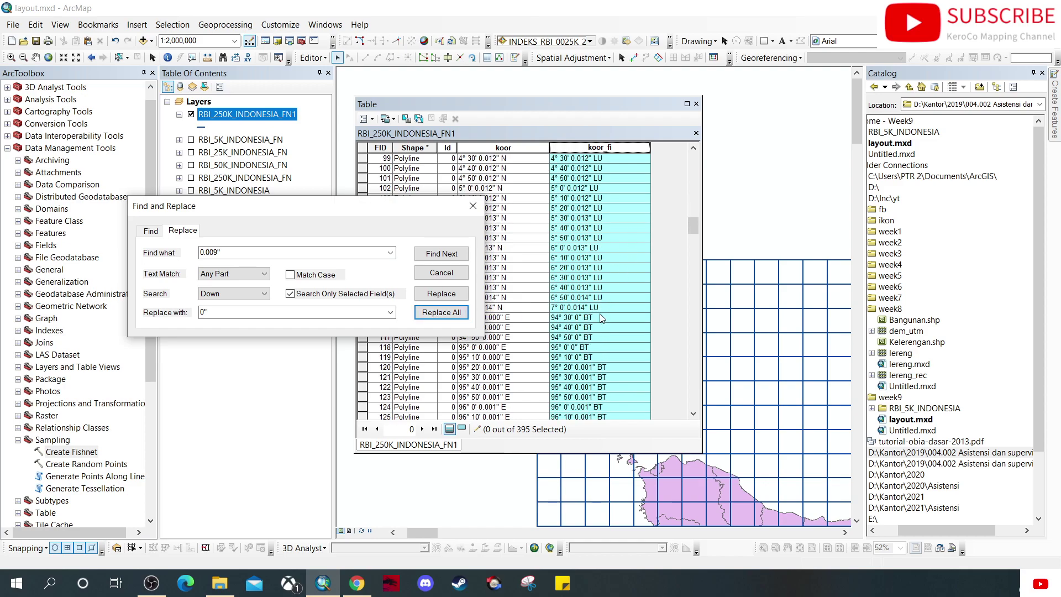
{"action": "left_click", "coordinate": [479, 205]}
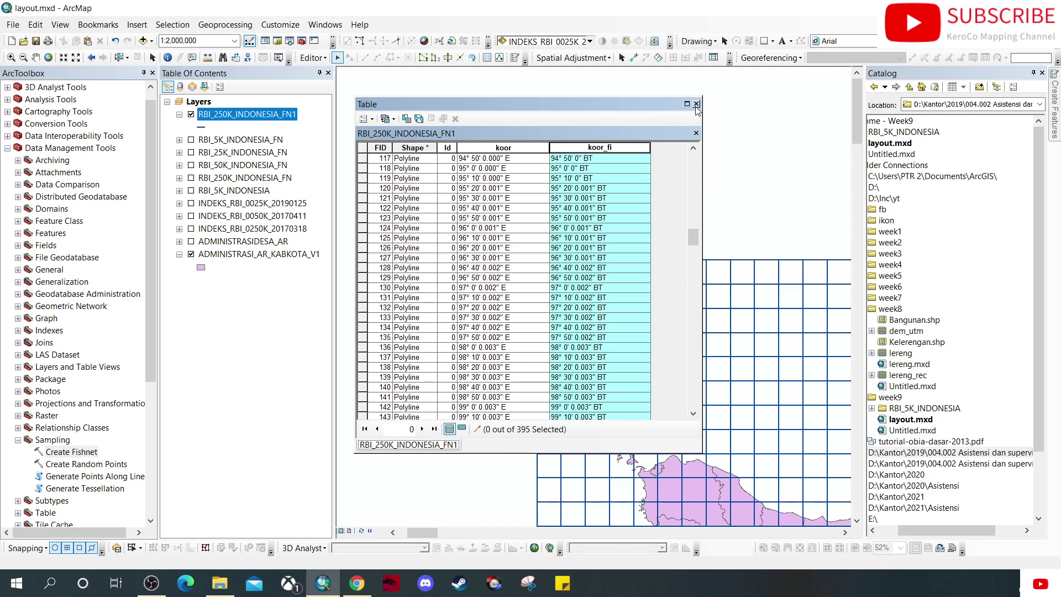
- Save the edits to the fishnet's coordinate labels and close the attribute table
{"action": "left_click", "coordinate": [312, 57]}
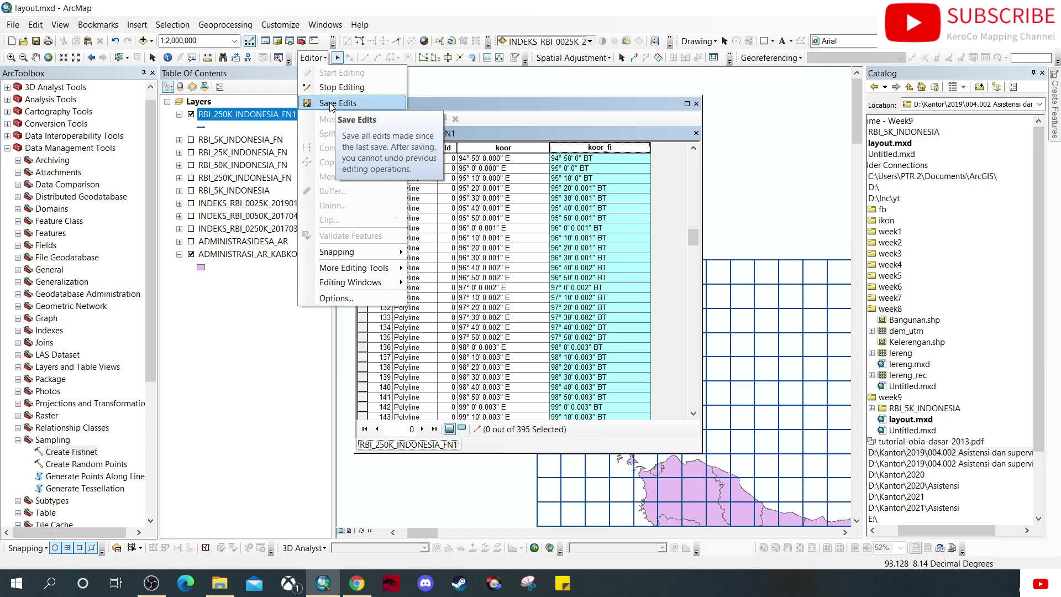
{"action": "left_click", "coordinate": [331, 105]}
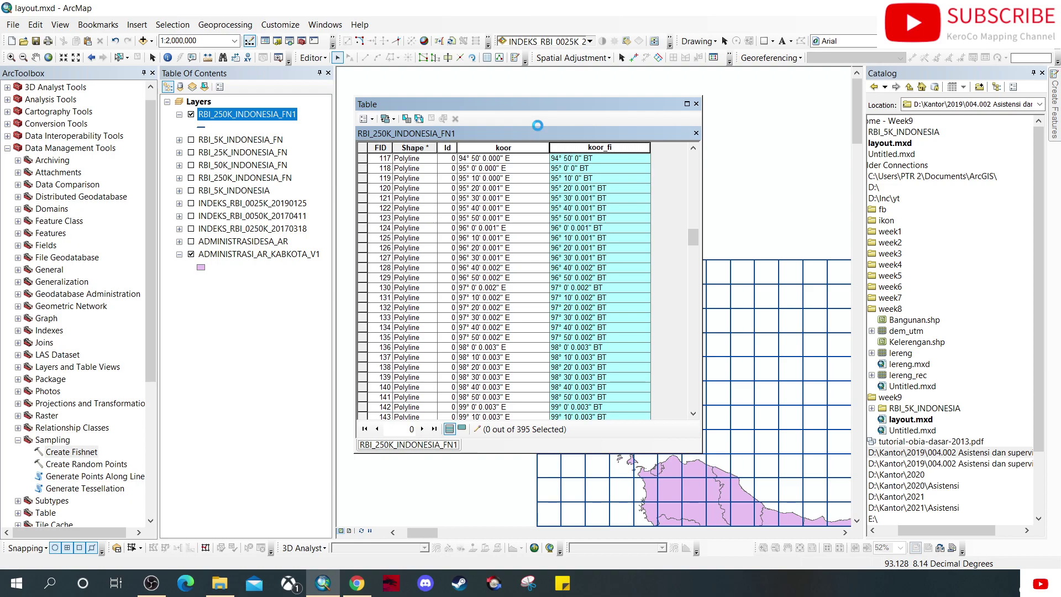
{"action": "left_click", "coordinate": [696, 104]}
- Hide the RBI_250K_INDONESIA_FN1 layer and display RBI_250K_INDONESIA_FN instead
{"action": "left_click", "coordinate": [191, 115]}
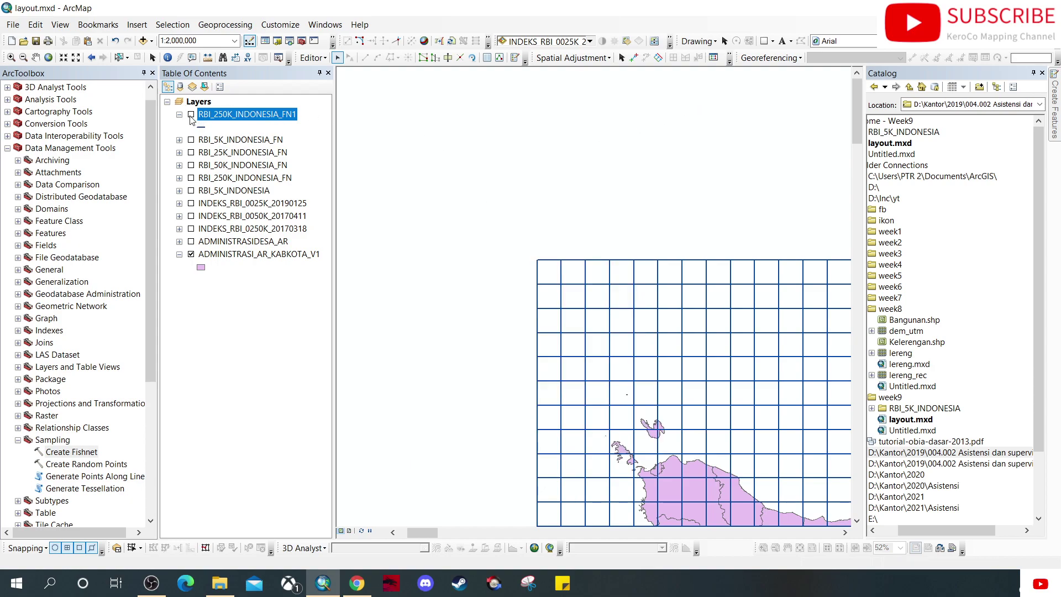
{"action": "left_click", "coordinate": [191, 177]}
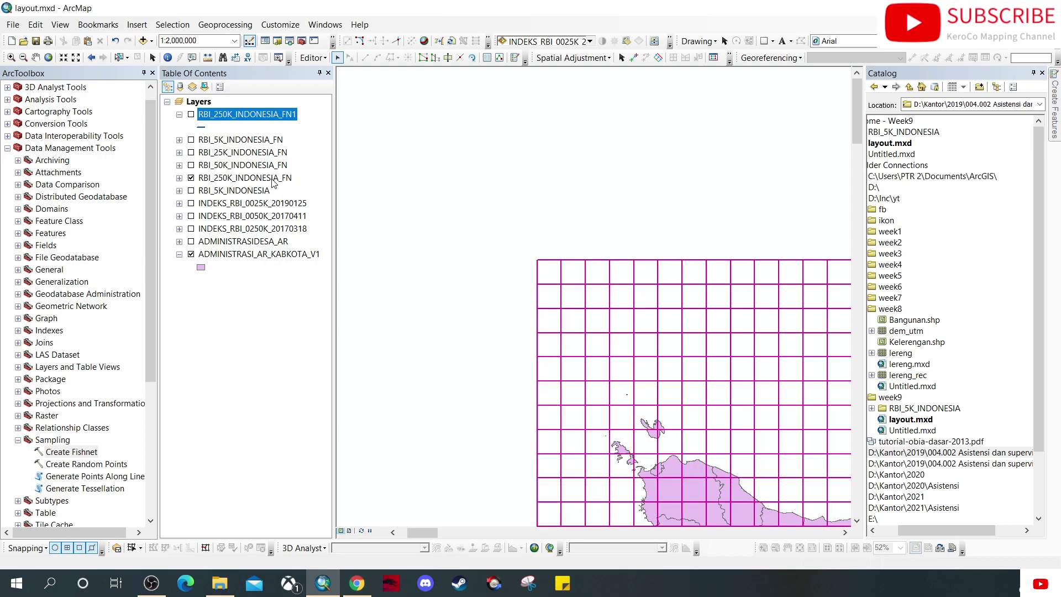
- Review the koor and koor_fi coordinate labels in the attribute table of RBI_250K_INDONESIA_FN
{"action": "right_click", "coordinate": [274, 179]}
{"action": "left_click", "coordinate": [332, 217]}
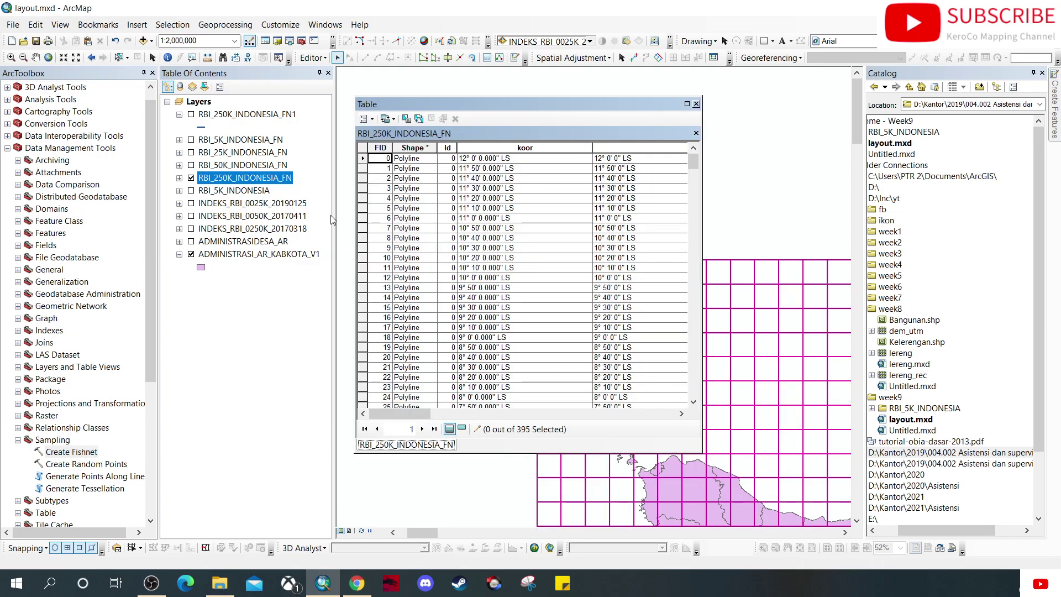
{"action": "left_click_drag", "start_coordinate": [401, 413], "coordinate": [558, 395]}
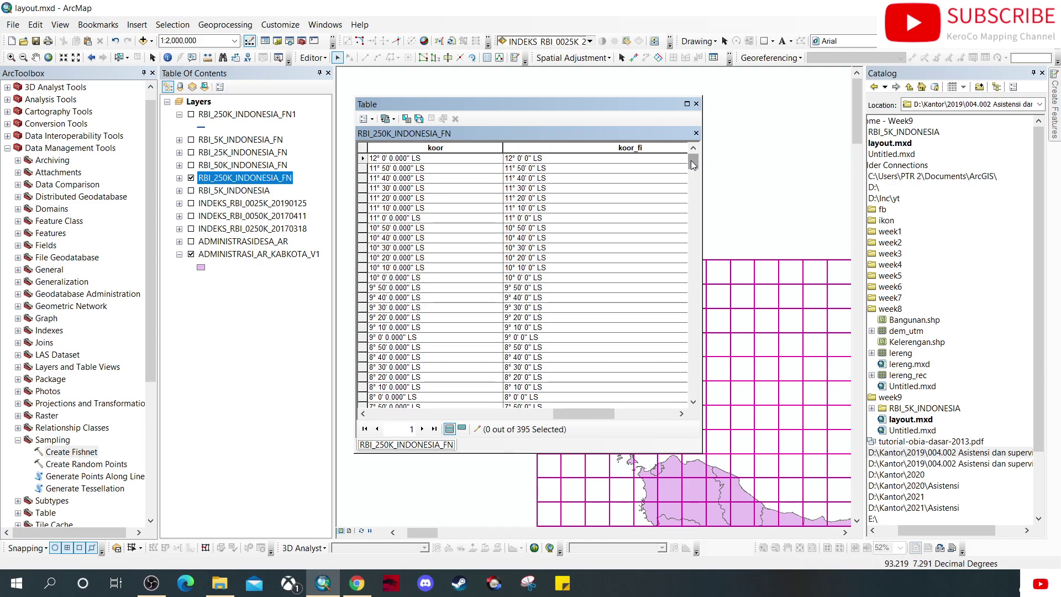
{"action": "mouse_move", "coordinate": [691, 161]}
{"action": "left_mouse_down"}
{"action": "mouse_move", "coordinate": [676, 371]}
{"action": "mouse_move", "coordinate": [688, 153]}
{"action": "left_mouse_up"}
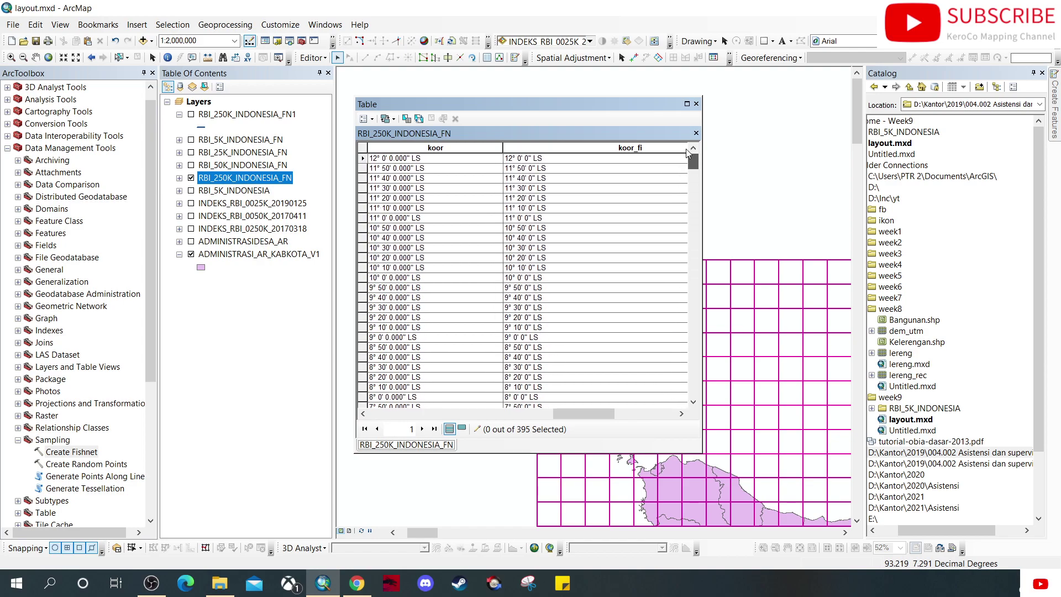
{"action": "left_click", "coordinate": [696, 104]}
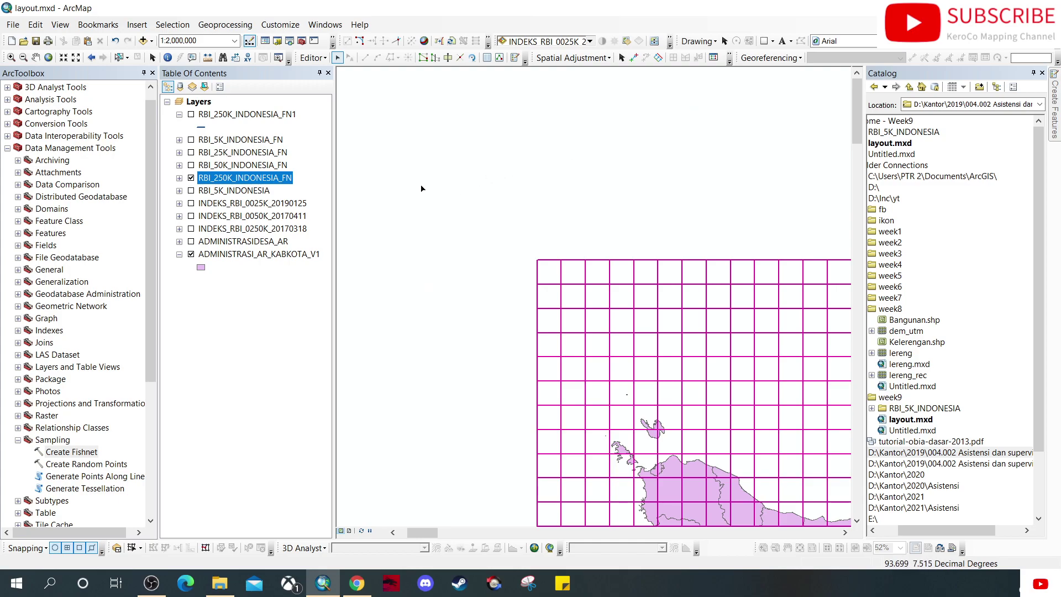
- Start a new custom overlay among the reference systems of the personal style in the Style Manager
{"action": "left_click", "coordinate": [288, 28]}
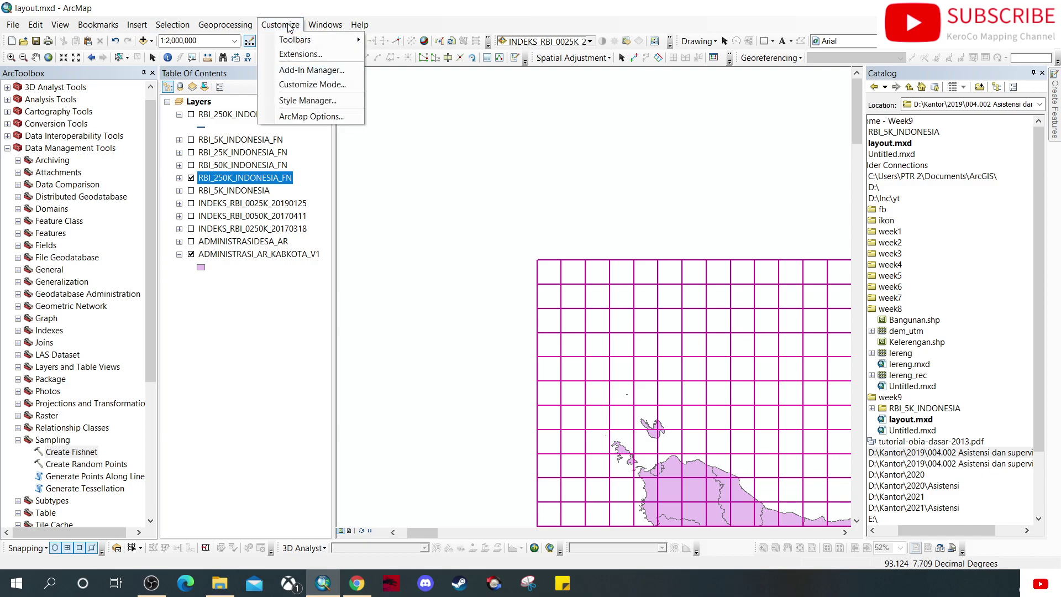
{"action": "left_click", "coordinate": [294, 101]}
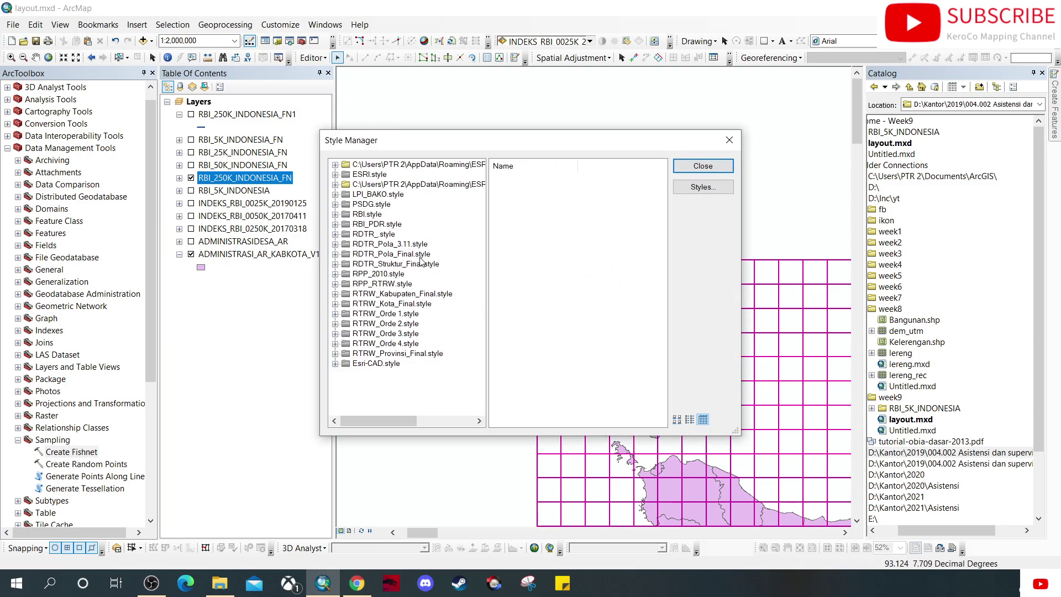
{"action": "left_click", "coordinate": [335, 165]}
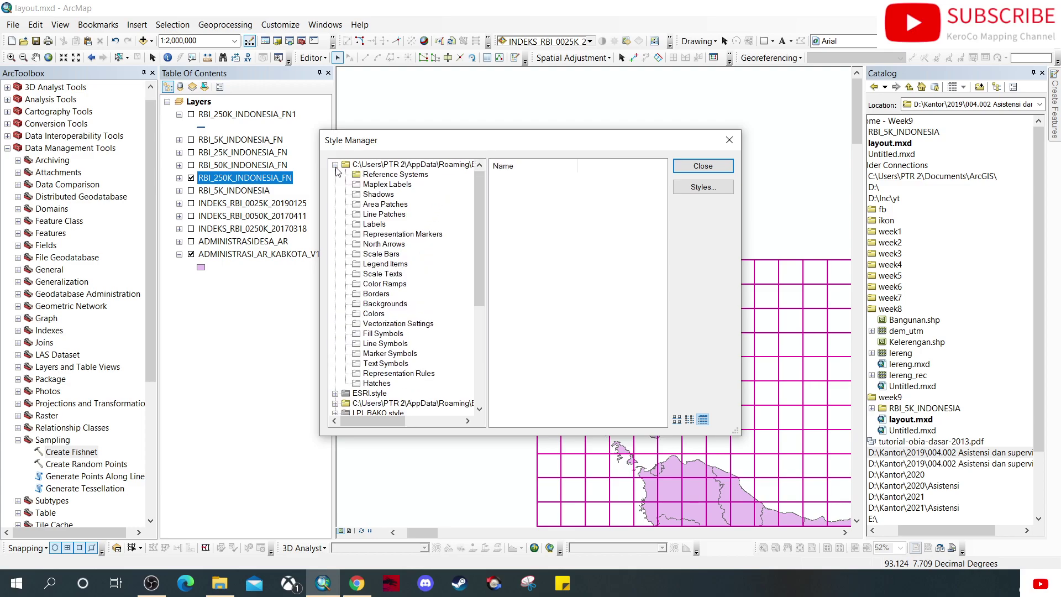
{"action": "left_click", "coordinate": [411, 176]}
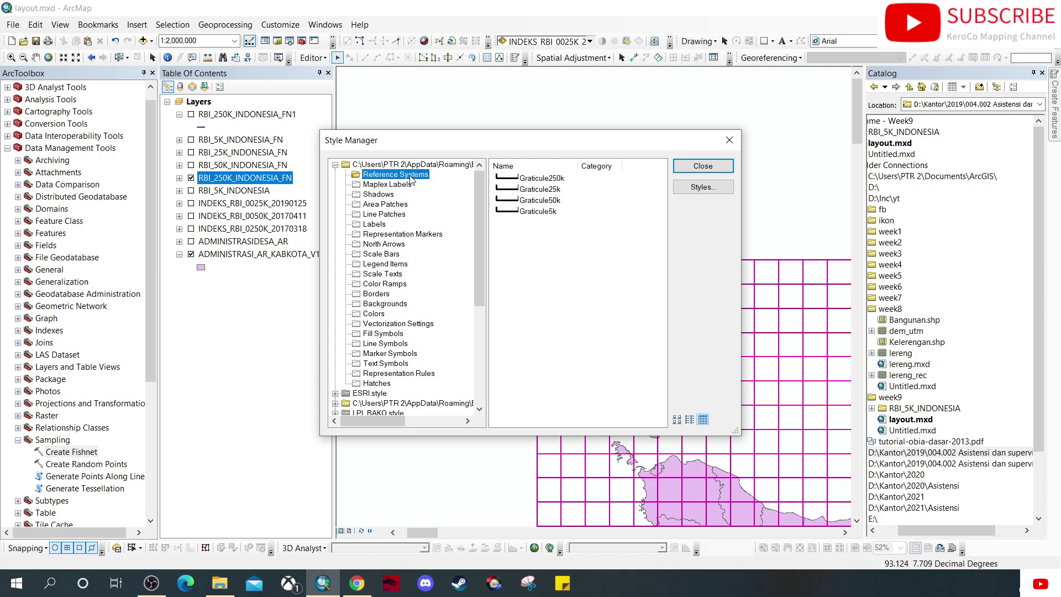
{"action": "right_click", "coordinate": [522, 232]}
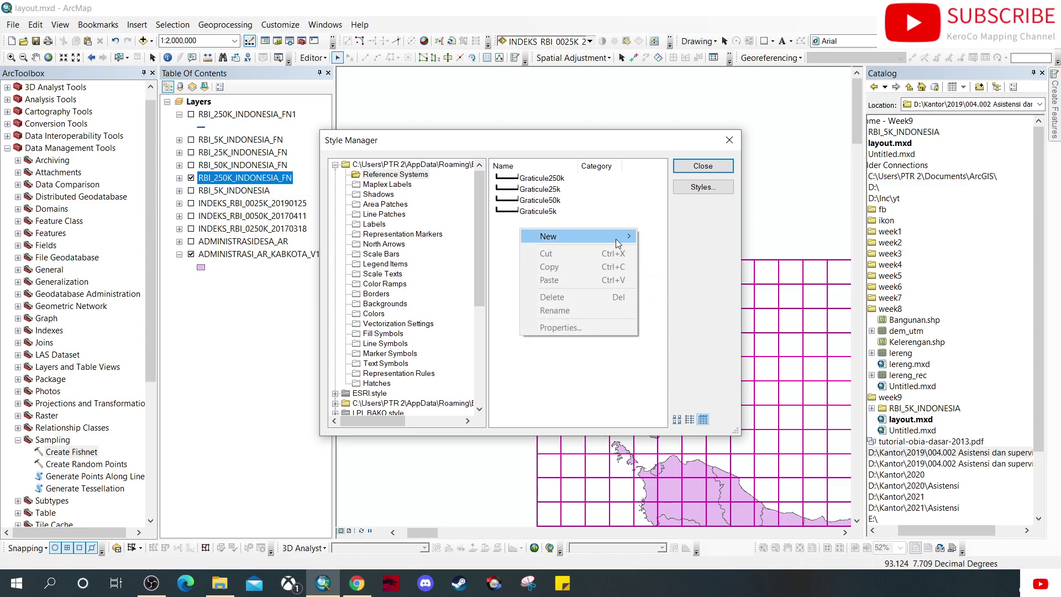
{"action": "mouse_move", "coordinate": [617, 243]}
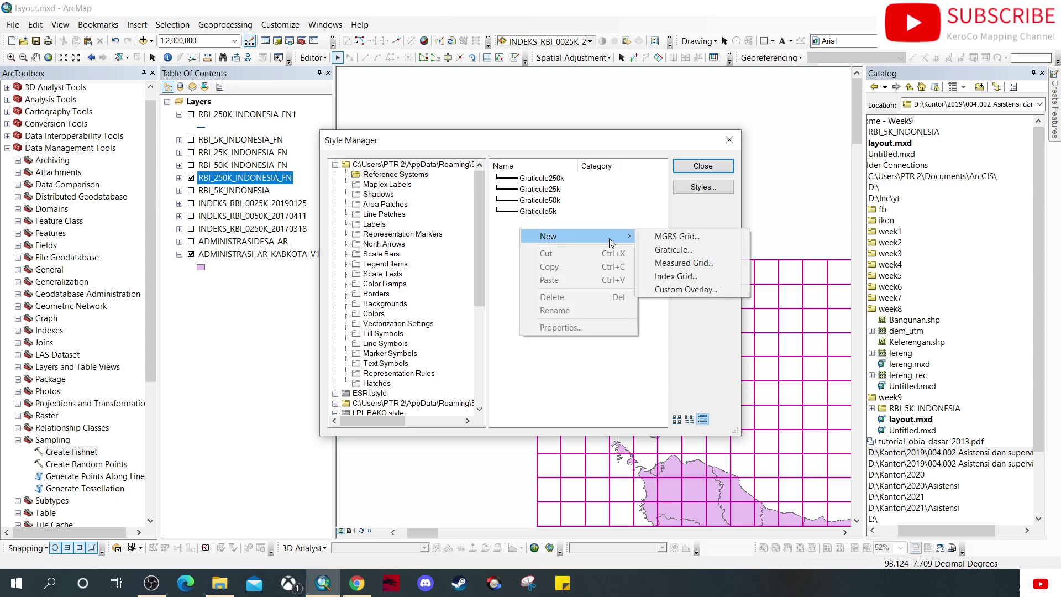
{"action": "left_click", "coordinate": [687, 290]}
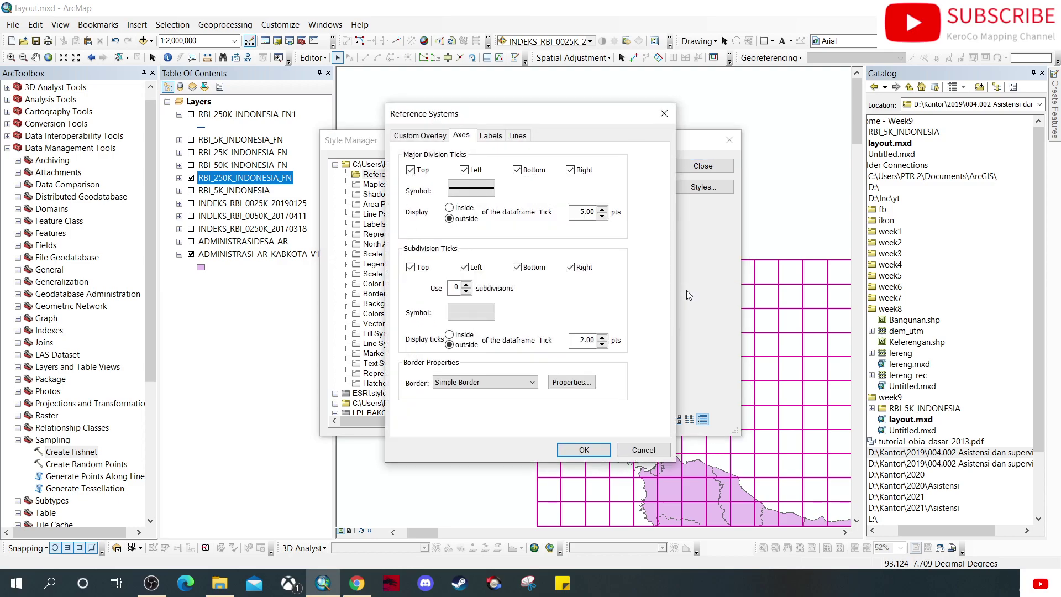
- Set the custom overlay's system to RBI_250K_INDONESIA_FN.shp and its label field to koor_fi
{"action": "left_click", "coordinate": [424, 140]}
{"action": "left_click", "coordinate": [533, 164]}
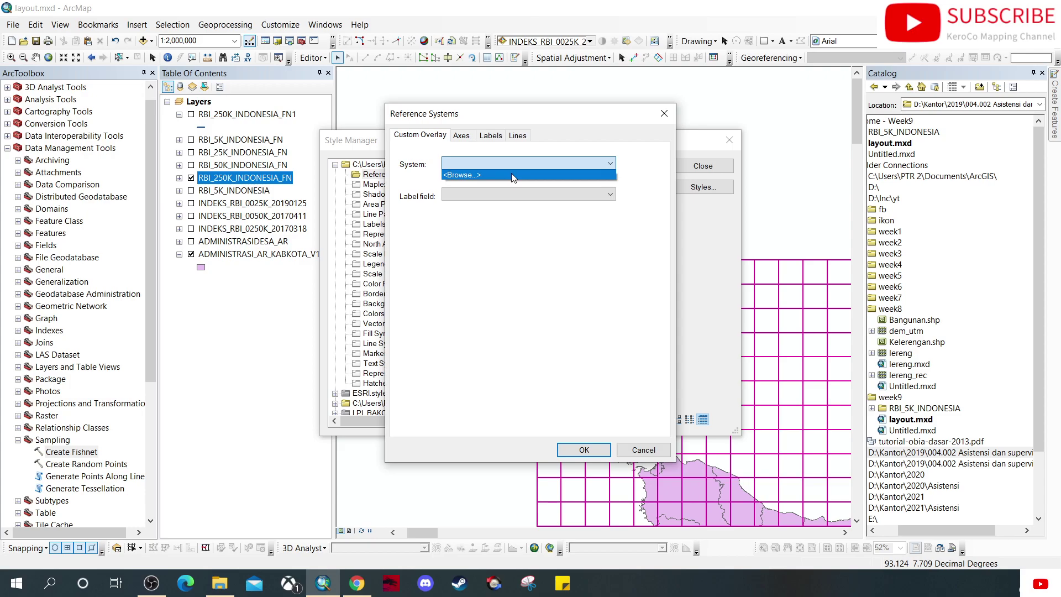
{"action": "left_click", "coordinate": [513, 176]}
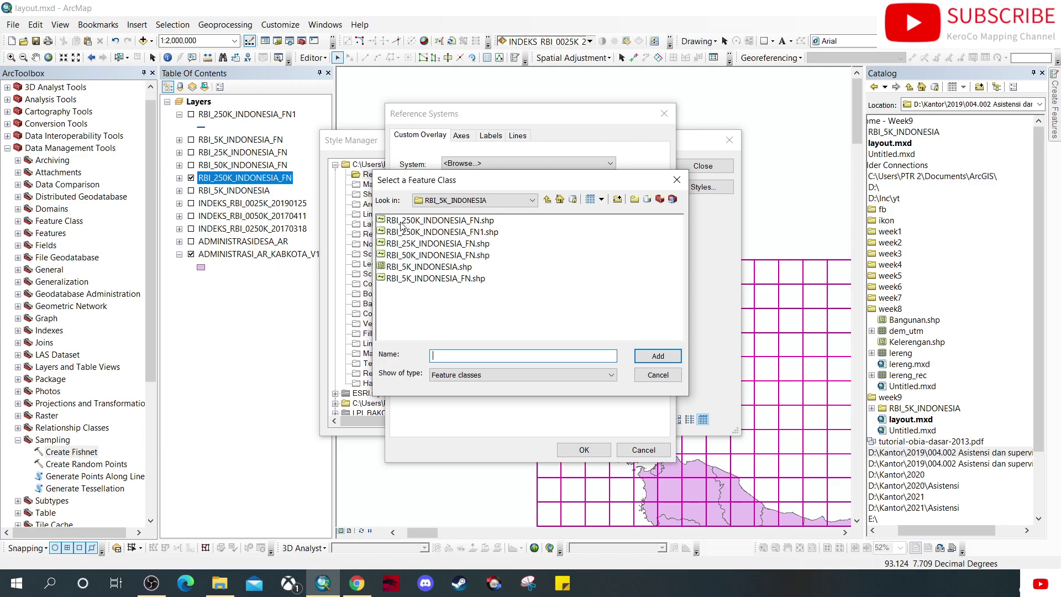
{"action": "left_click", "coordinate": [435, 221]}
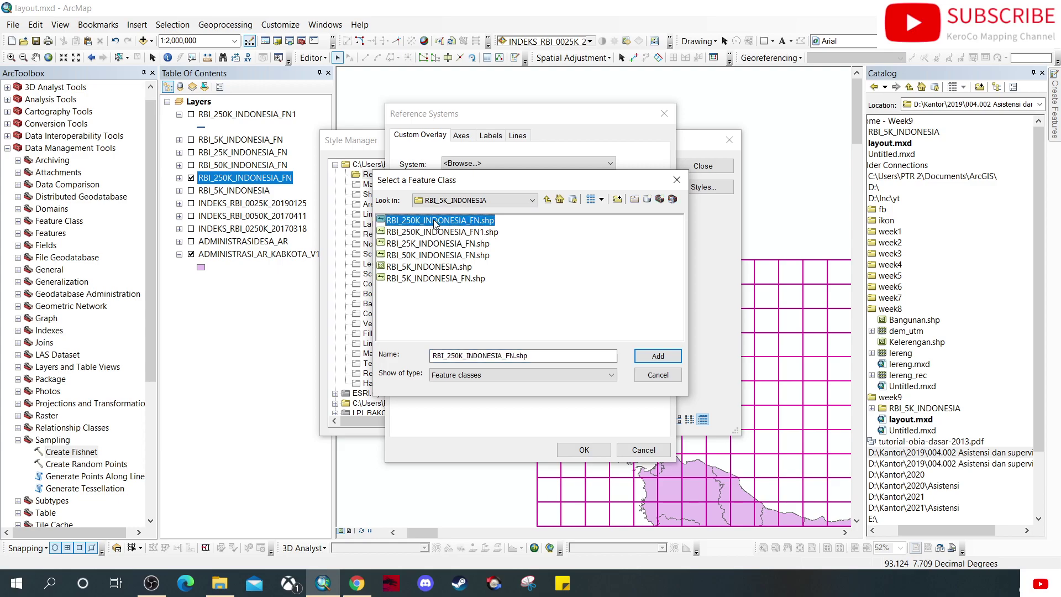
{"action": "left_click", "coordinate": [656, 356]}
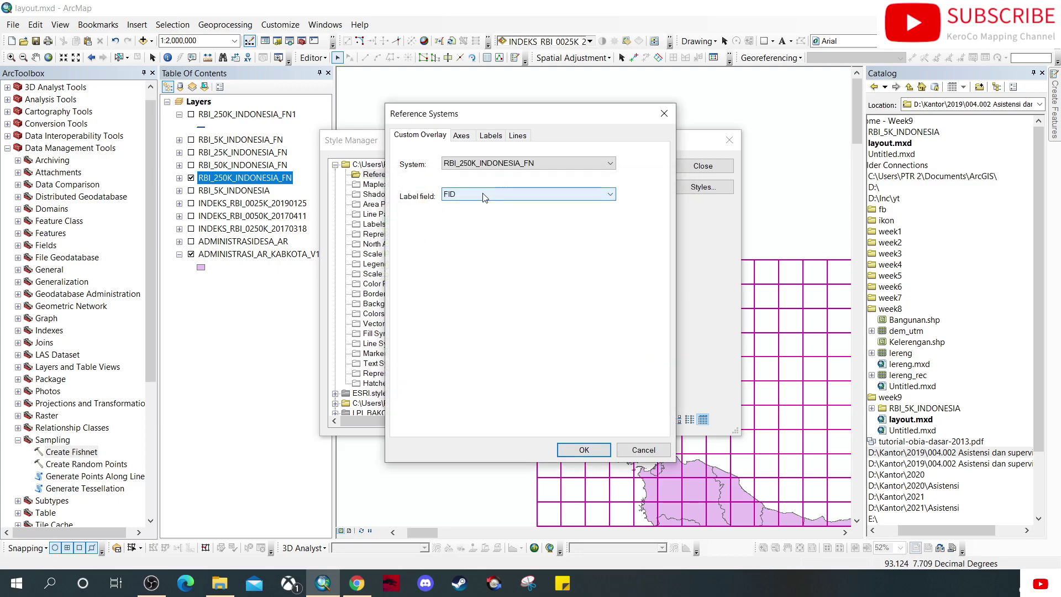
{"action": "left_click", "coordinate": [508, 198]}
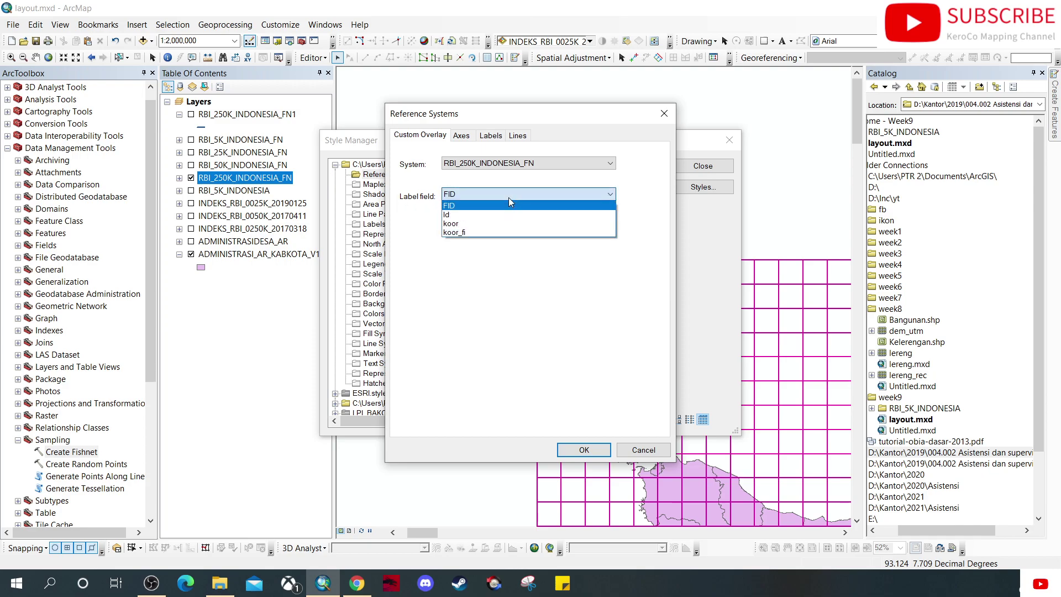
{"action": "left_click", "coordinate": [487, 233]}
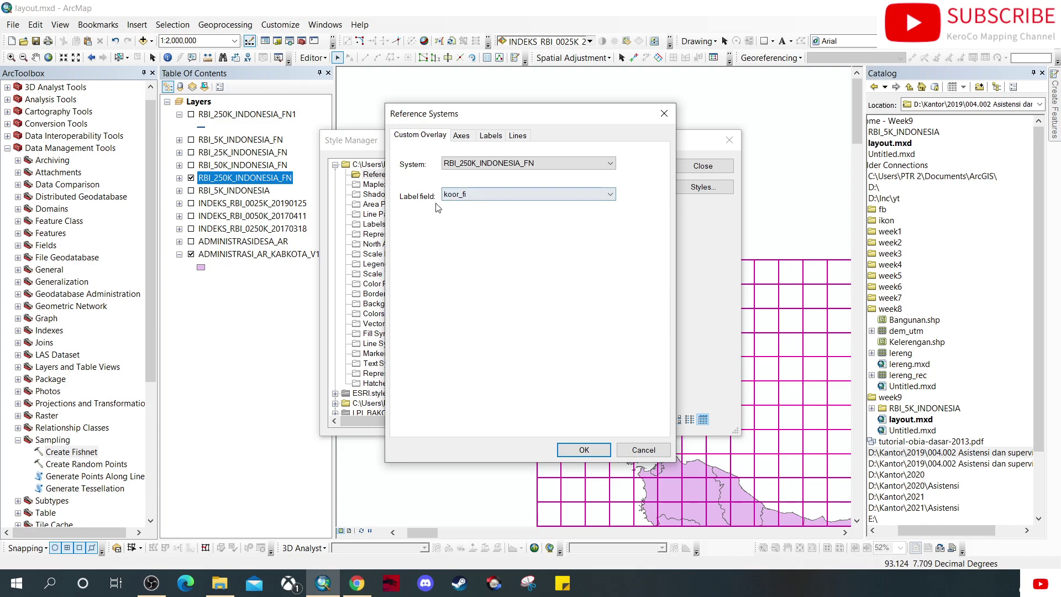
- Check the custom overlay's axes, label and line settings and accept the overlay
{"action": "left_click", "coordinate": [462, 136]}
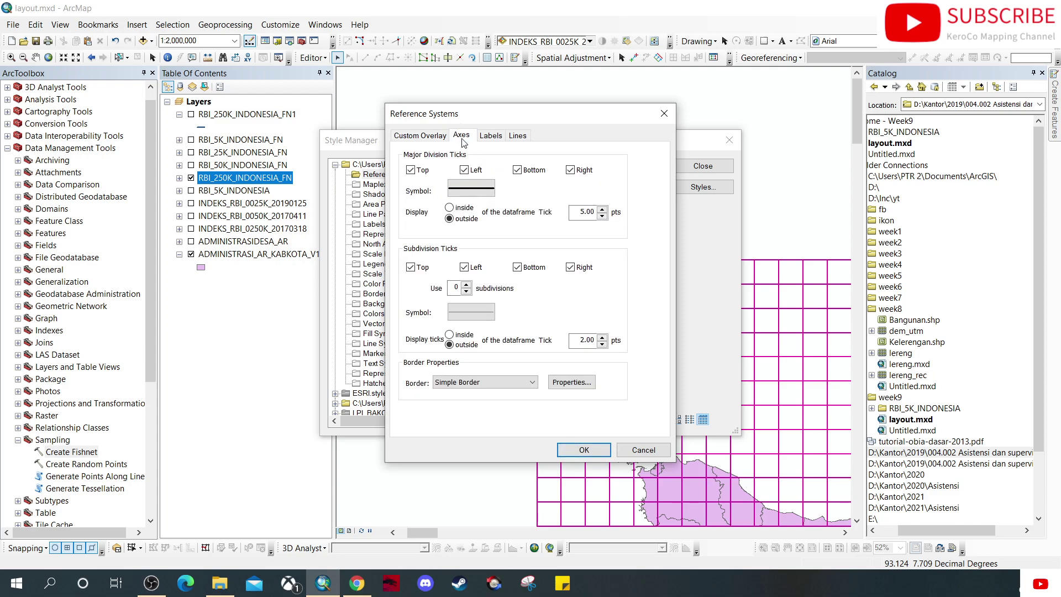
{"action": "left_click", "coordinate": [490, 138]}
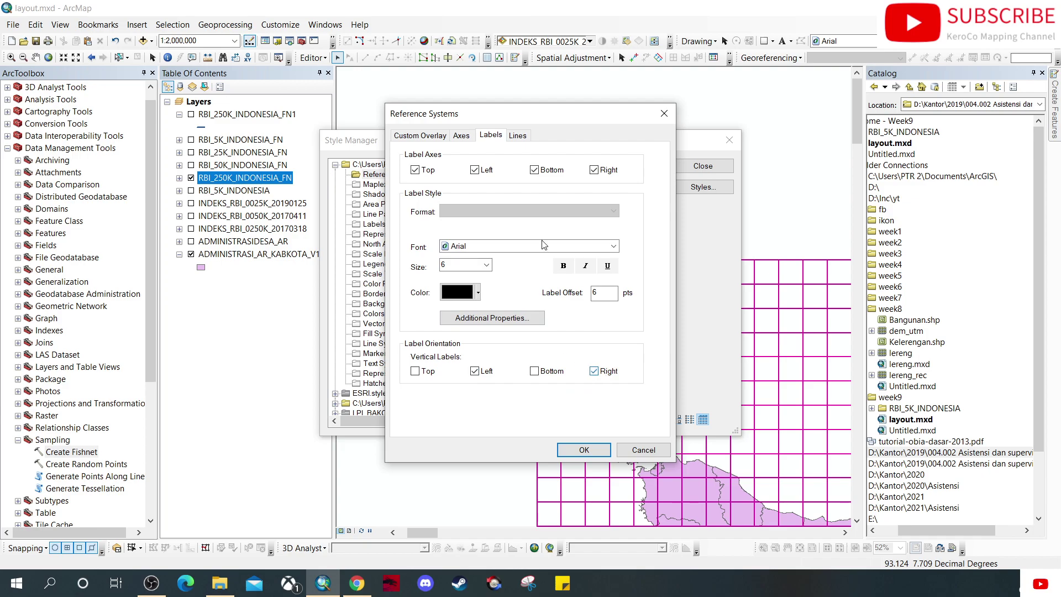
{"action": "left_click", "coordinate": [526, 137]}
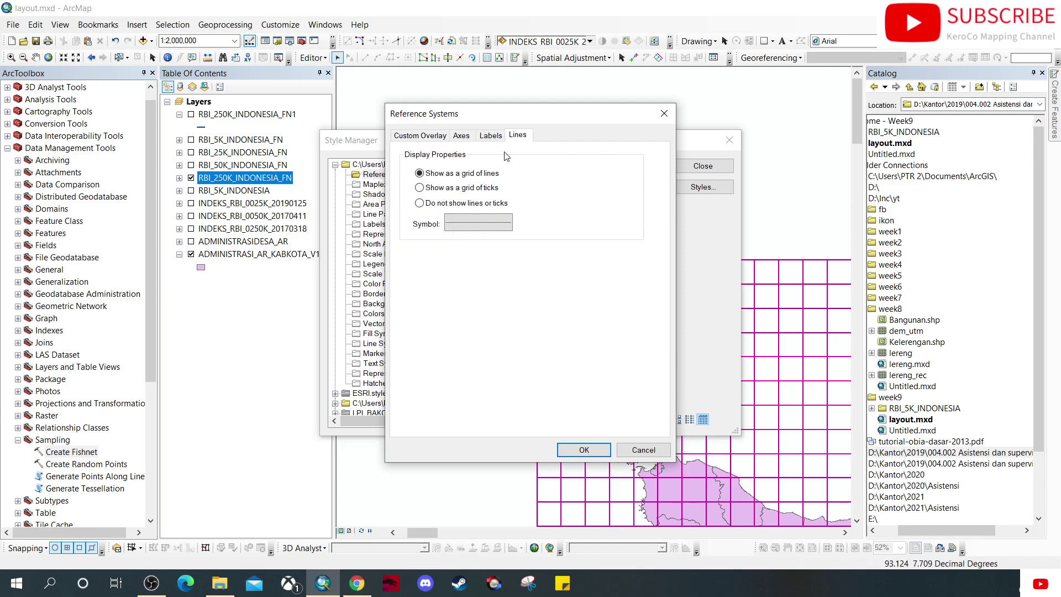
{"action": "left_click", "coordinate": [445, 139]}
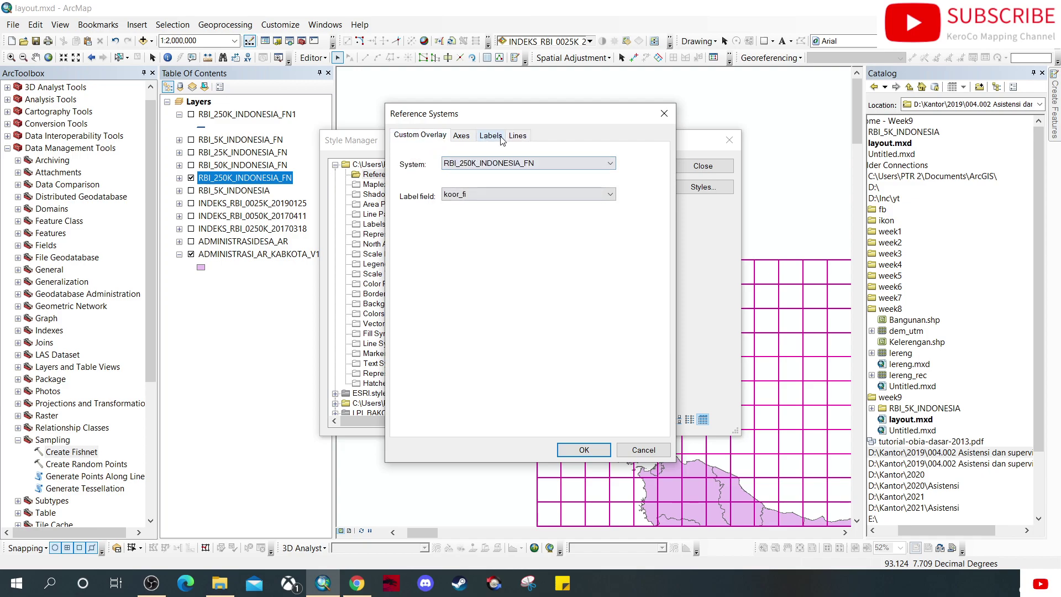
{"action": "left_click", "coordinate": [584, 450]}
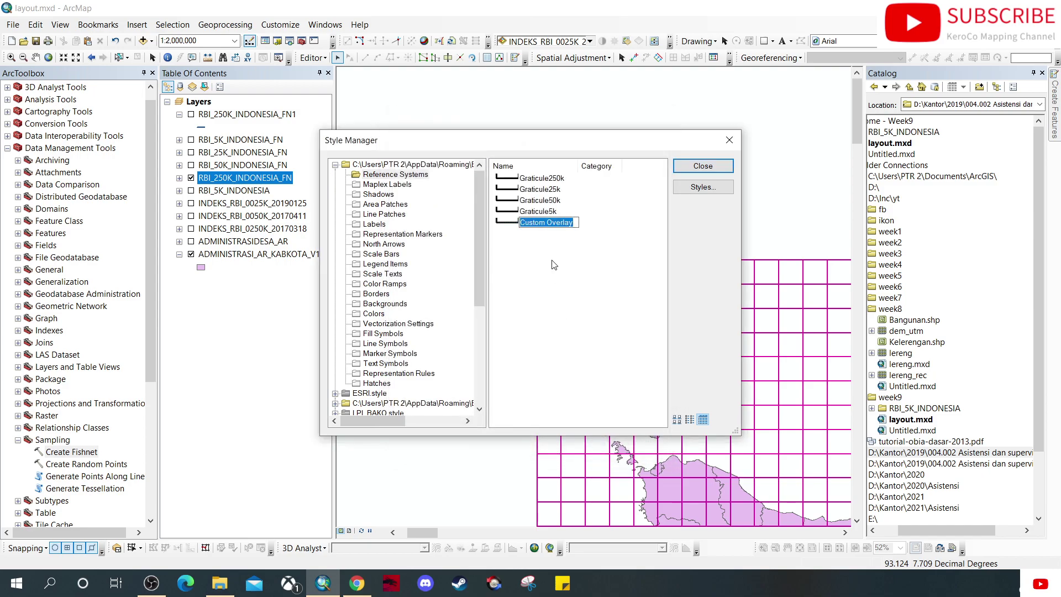
- Name the new custom overlay grid250 and close the Style Manager
{"action": "type", "text": "g"}
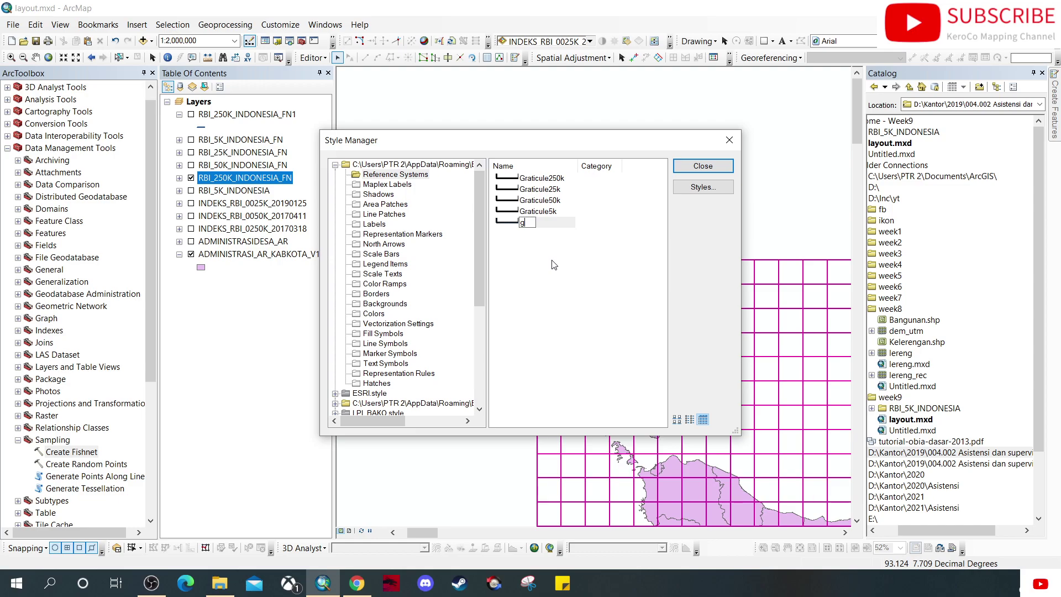
{"action": "type", "text": "rid"}
{"action": "type", "text": "250"}
{"action": "key", "text": "Return"}
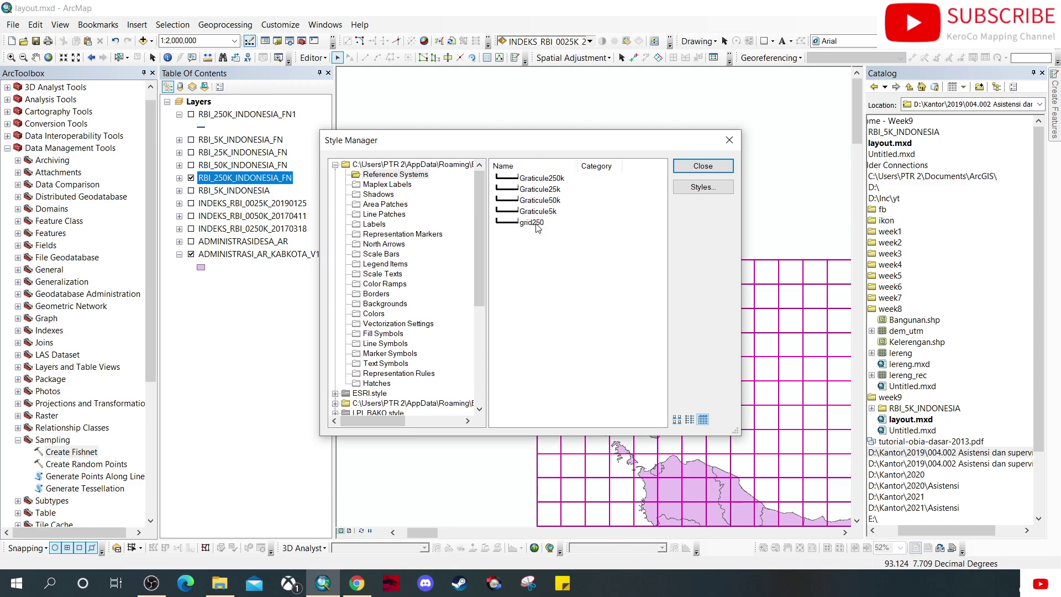
{"action": "left_click", "coordinate": [704, 166]}
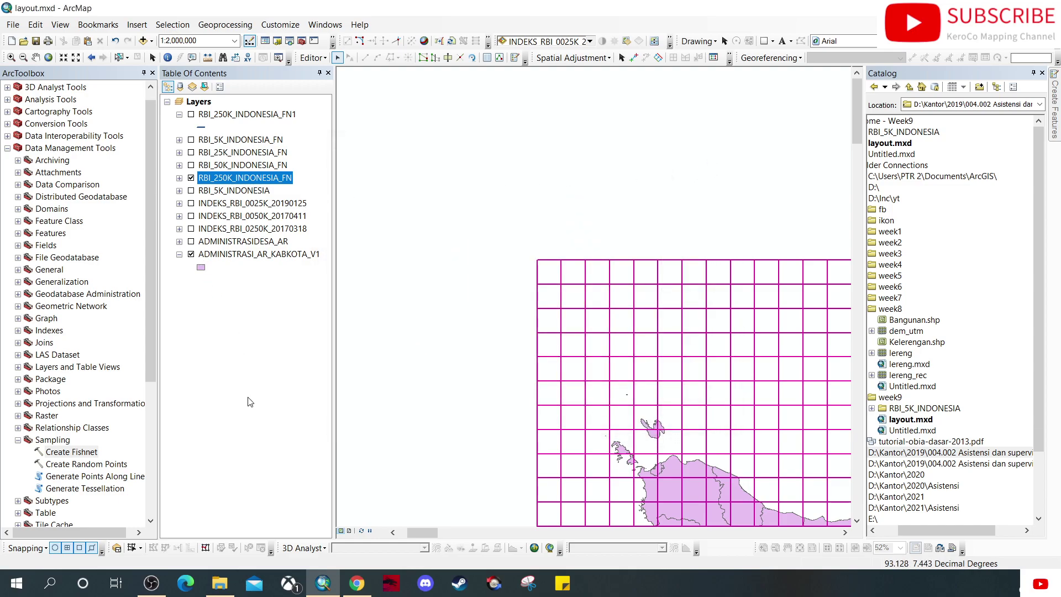
- Hide the RBI_250K_INDONESIA_FN layer and frame the ADMINISTRASI_AR_KABKOTA_V1 districts of northern Sumatra at a scale of 1:1.000.000
{"action": "left_click", "coordinate": [191, 178]}
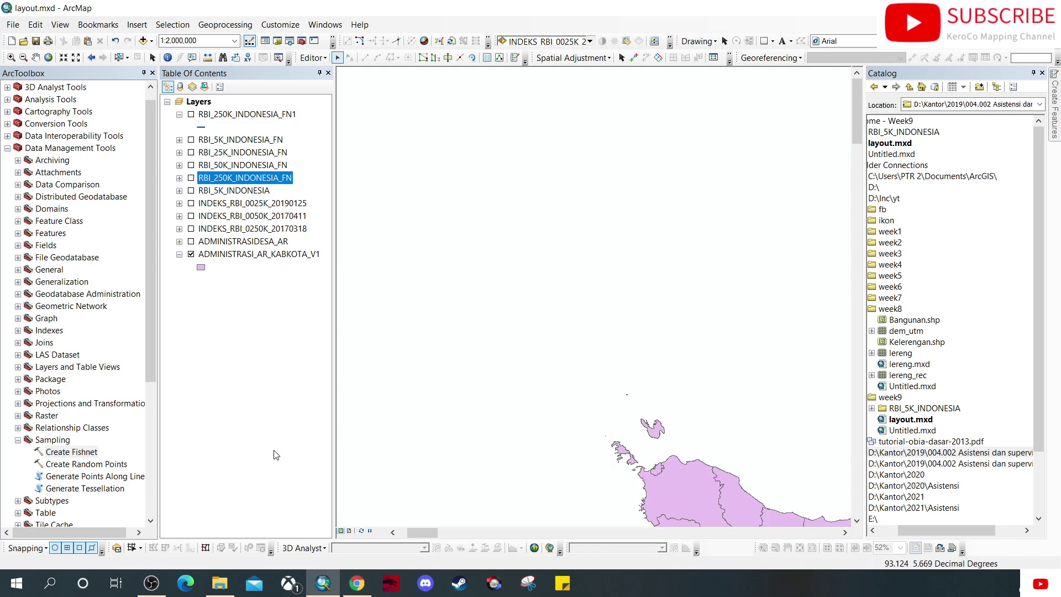
{"action": "right_click", "coordinate": [289, 253]}
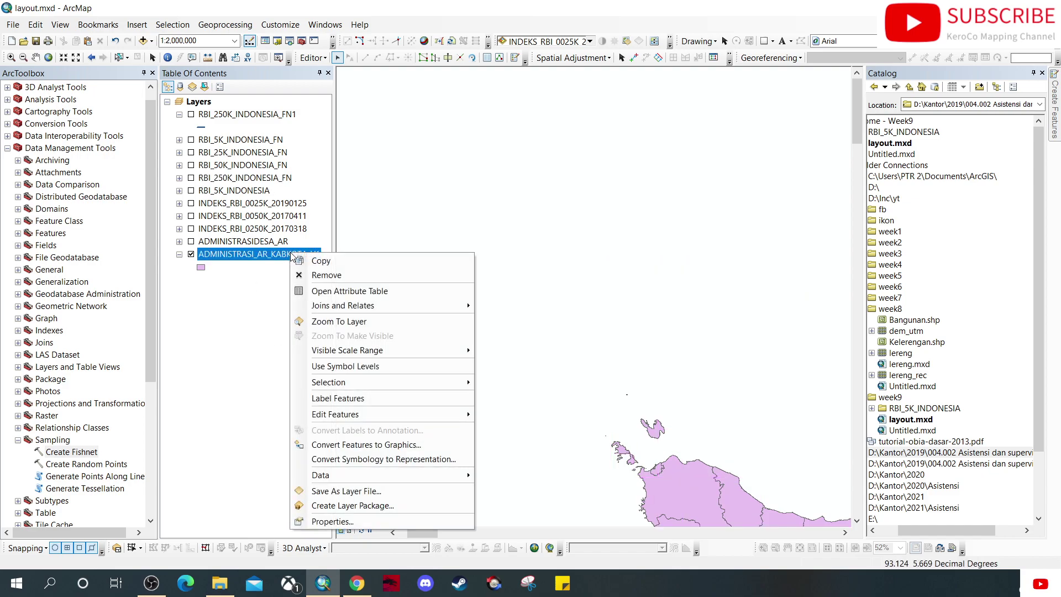
{"action": "left_click", "coordinate": [337, 321]}
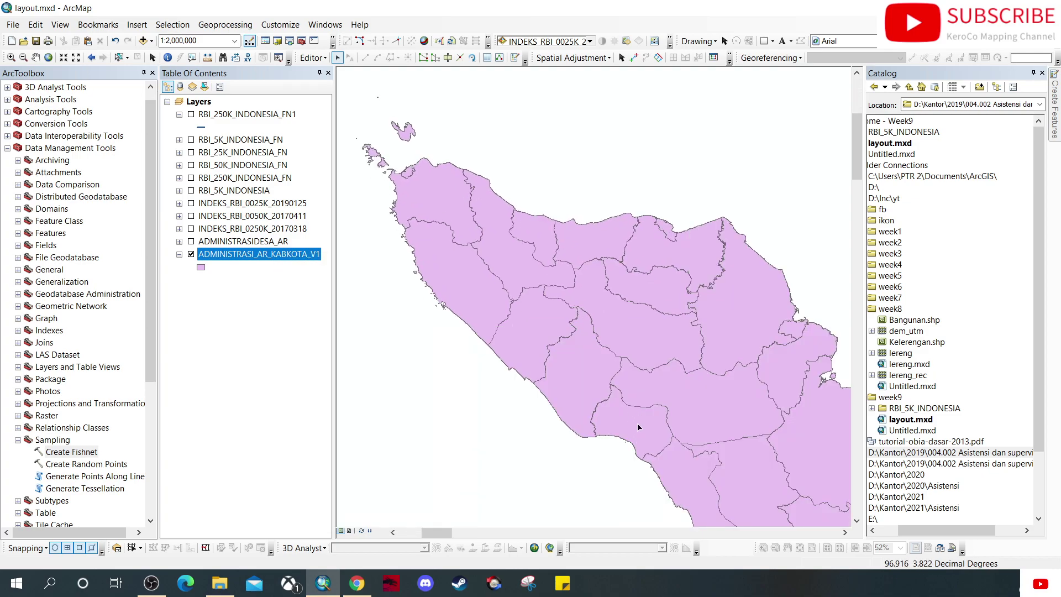
{"action": "left_click_drag", "start_coordinate": [609, 383], "coordinate": [569, 360]}
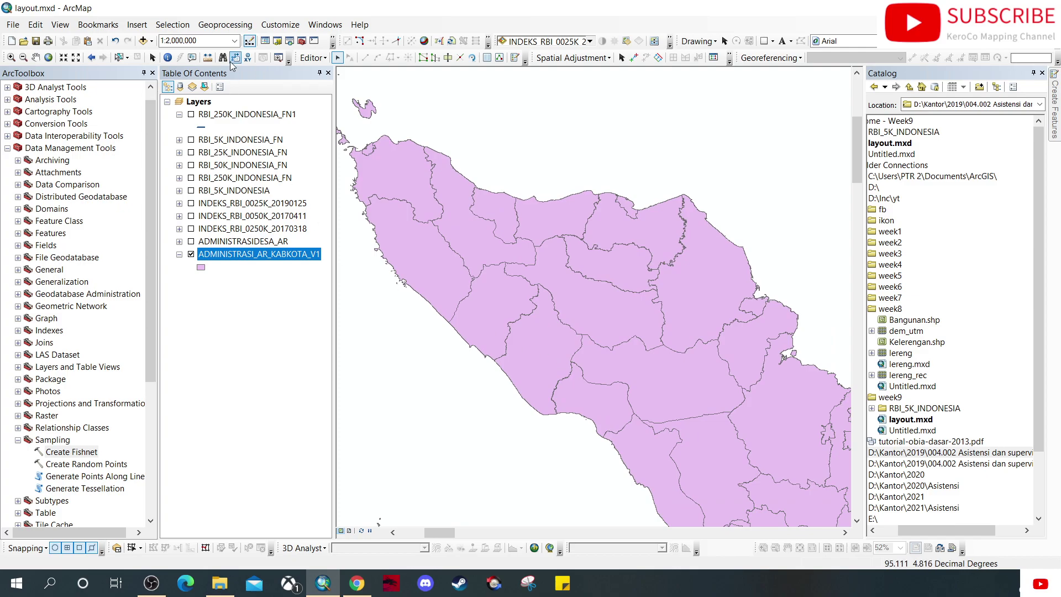
{"action": "left_click", "coordinate": [234, 42]}
{"action": "left_click", "coordinate": [176, 97]}
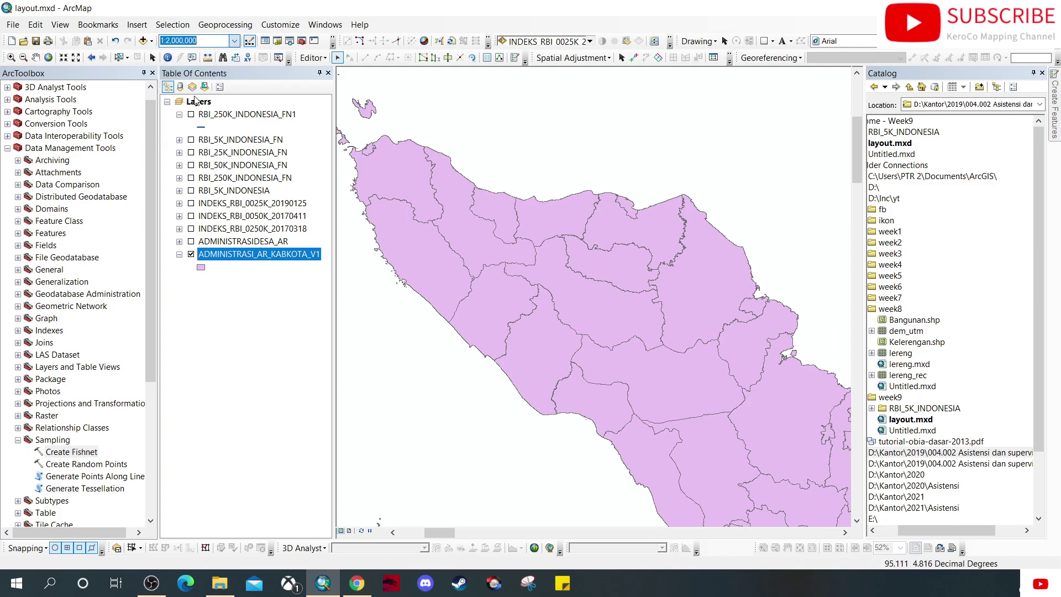
{"action": "scroll", "coordinate": [632, 238], "scroll_direction": "up", "scroll_amount": 4}
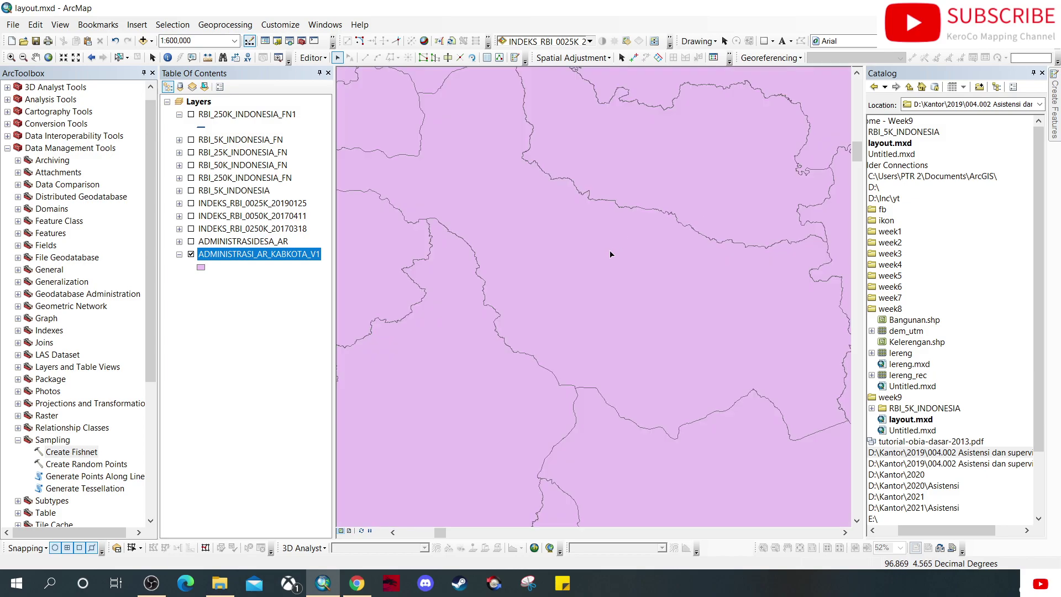
{"action": "scroll", "coordinate": [607, 254], "scroll_direction": "up", "scroll_amount": 1}
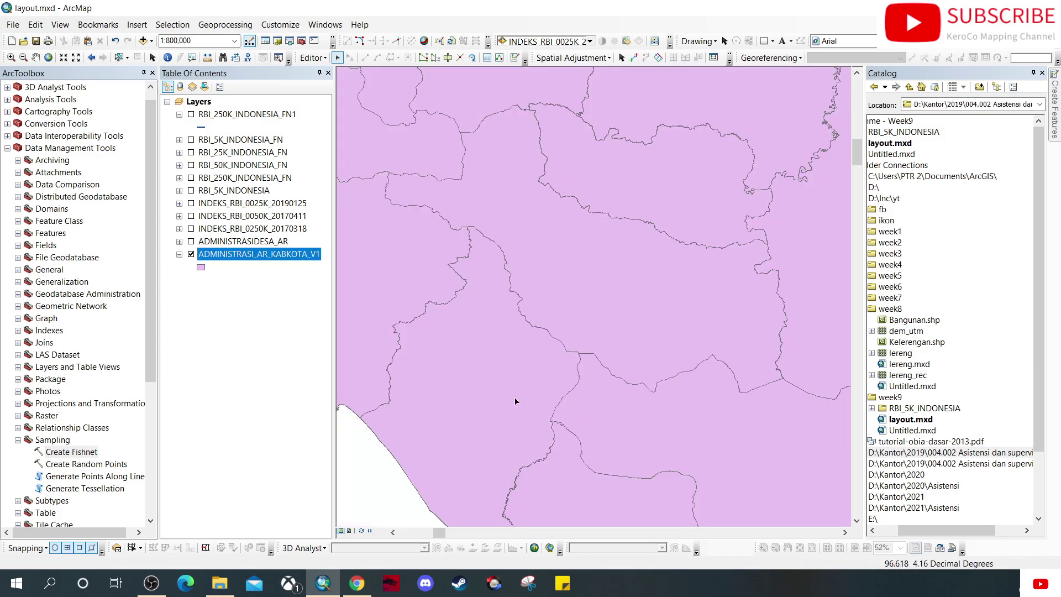
{"action": "scroll", "coordinate": [535, 417], "scroll_direction": "up", "scroll_amount": 1}
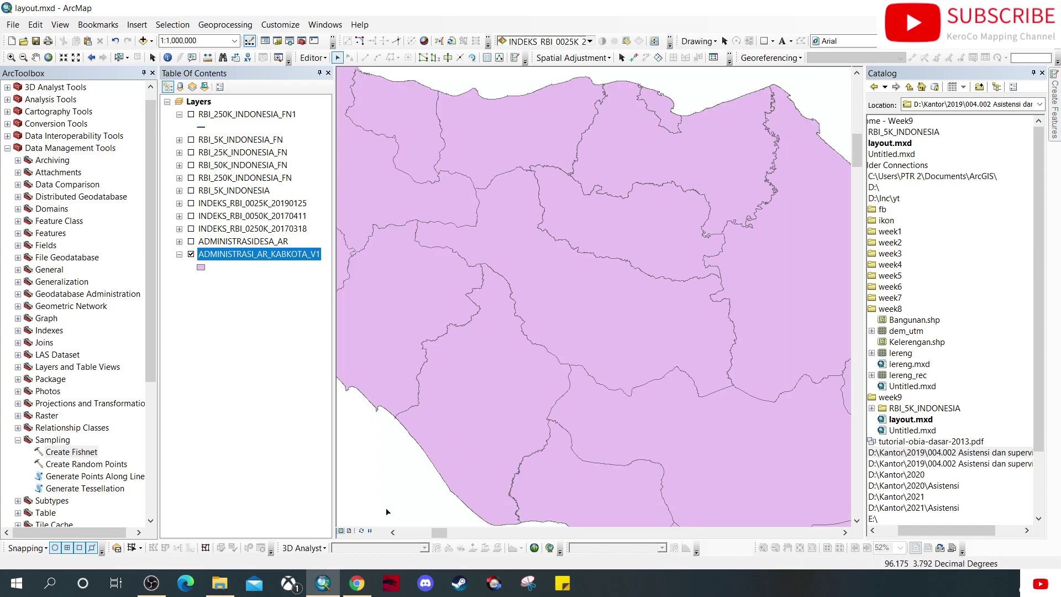
- Add a new graticule with the default wizard settings to the layout's data frame
{"action": "left_click", "coordinate": [349, 531]}
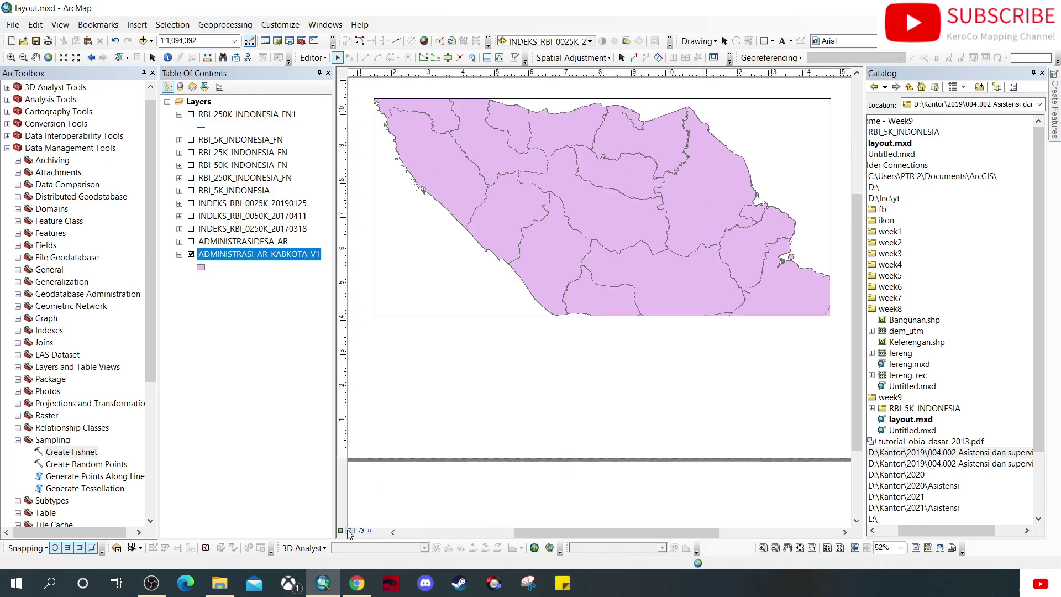
{"action": "left_click", "coordinate": [656, 209]}
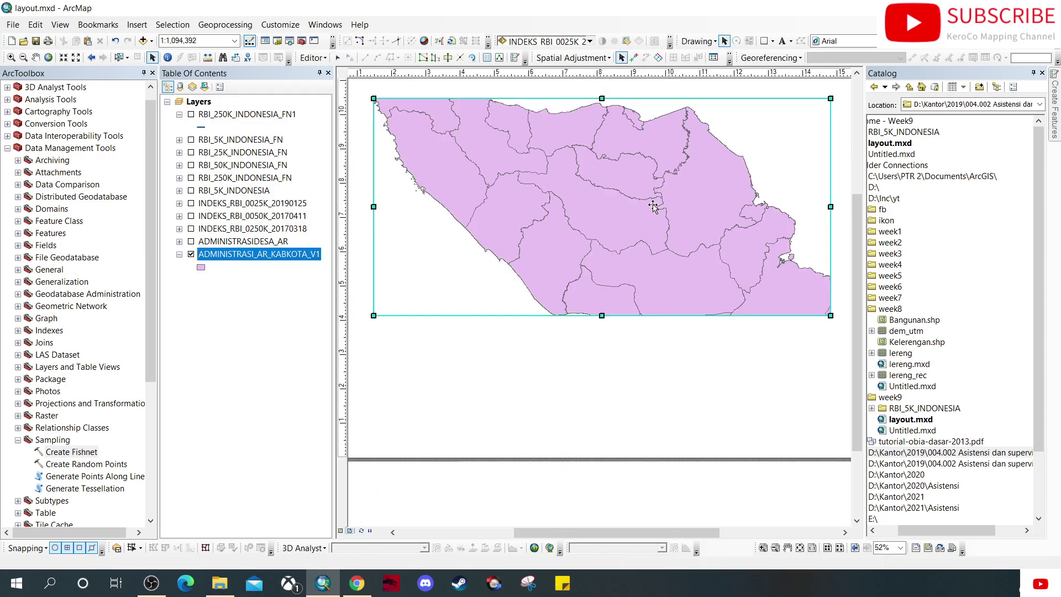
{"action": "right_click", "coordinate": [628, 181]}
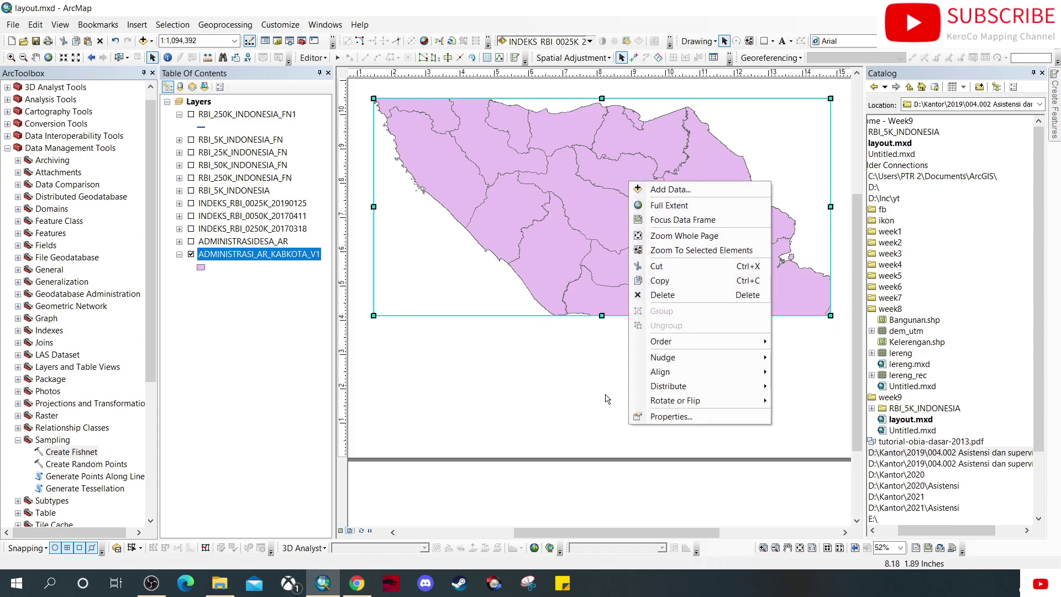
{"action": "left_click", "coordinate": [669, 416]}
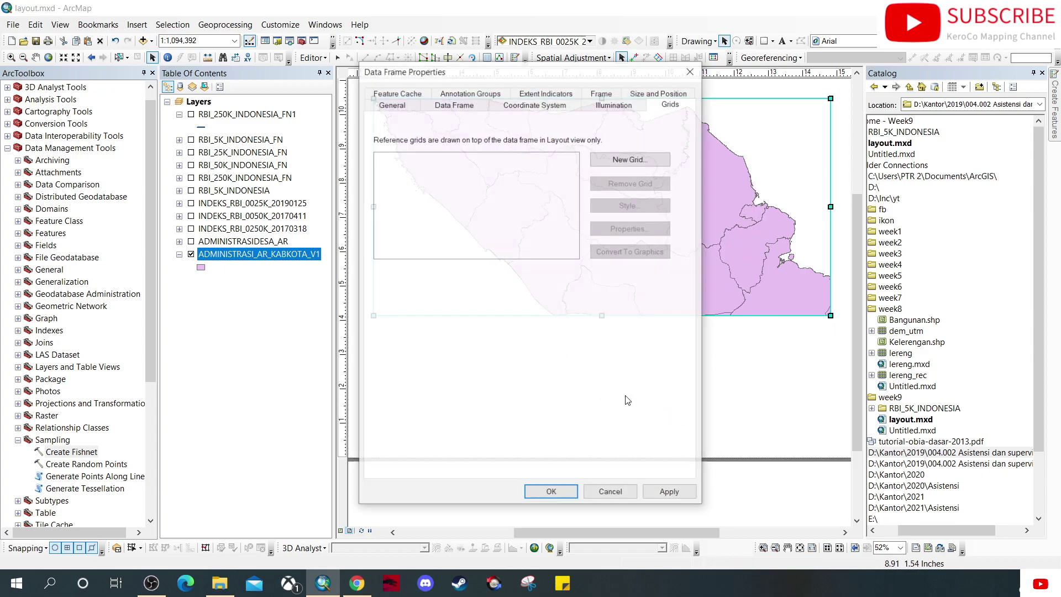
{"action": "left_click", "coordinate": [629, 159]}
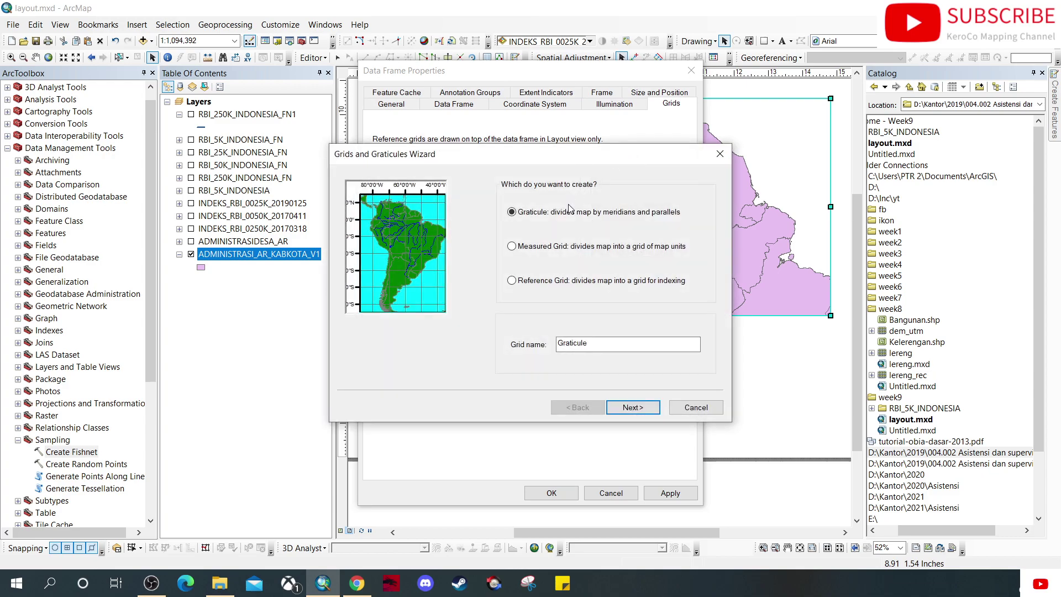
{"action": "left_click", "coordinate": [631, 405]}
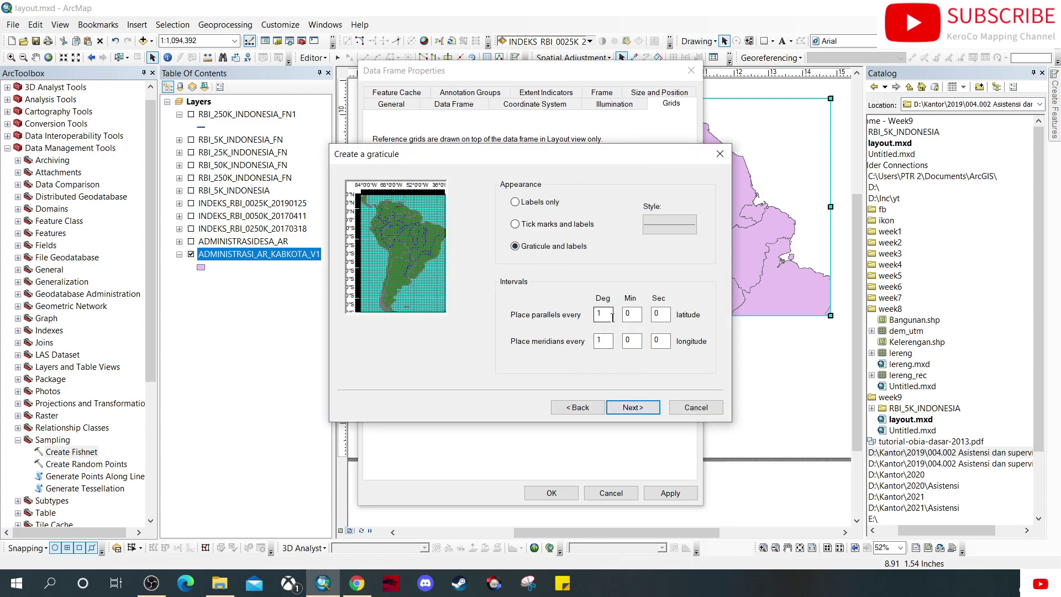
{"action": "left_click", "coordinate": [637, 410]}
{"action": "left_click", "coordinate": [638, 412]}
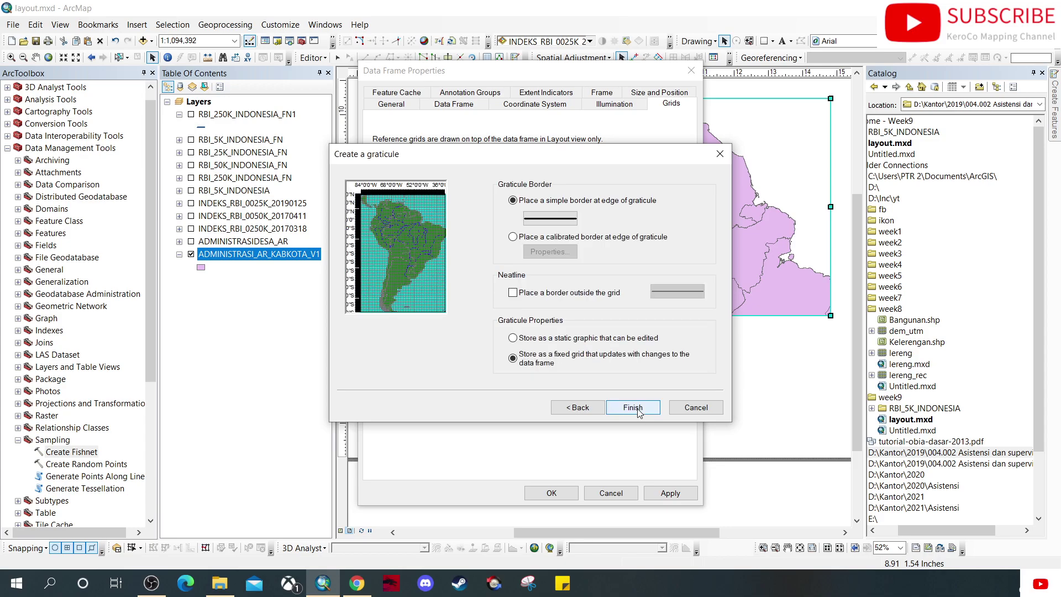
{"action": "left_click", "coordinate": [638, 413]}
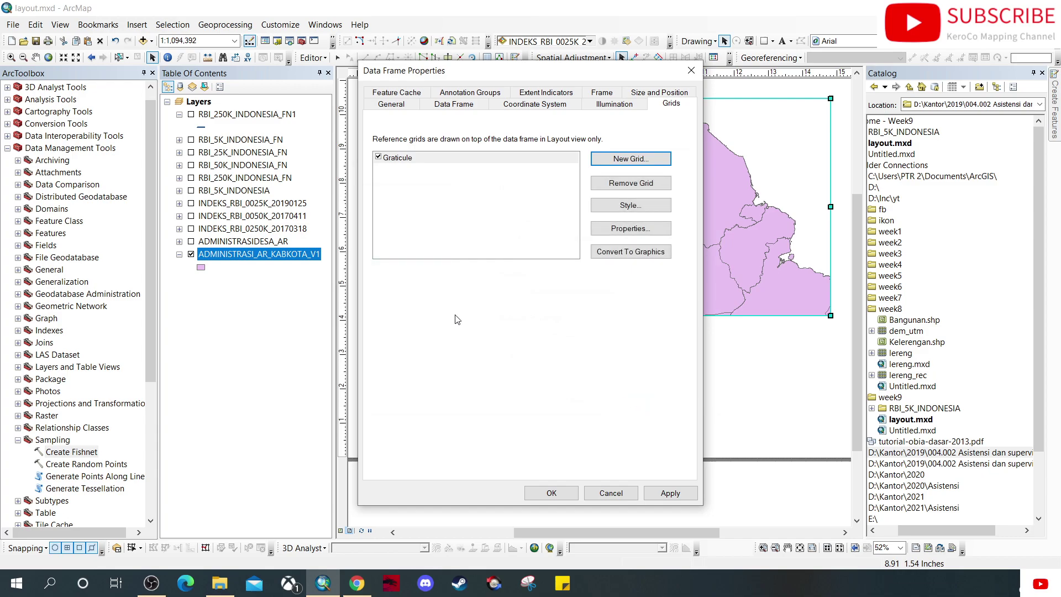
- Apply the grid250 style to the new graticule and accept the data frame properties
{"action": "left_click", "coordinate": [494, 158]}
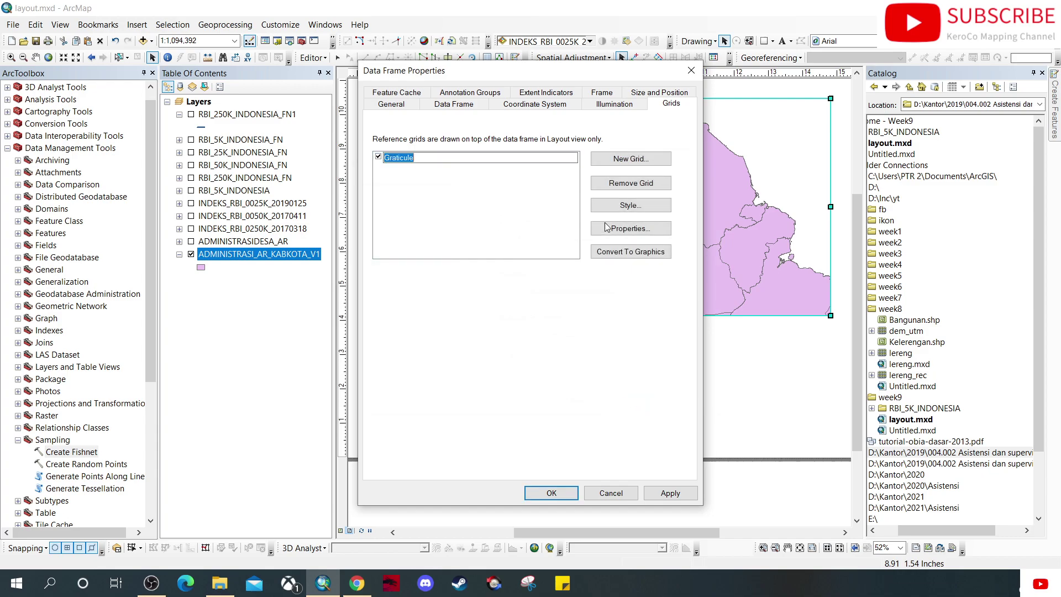
{"action": "left_click", "coordinate": [645, 205]}
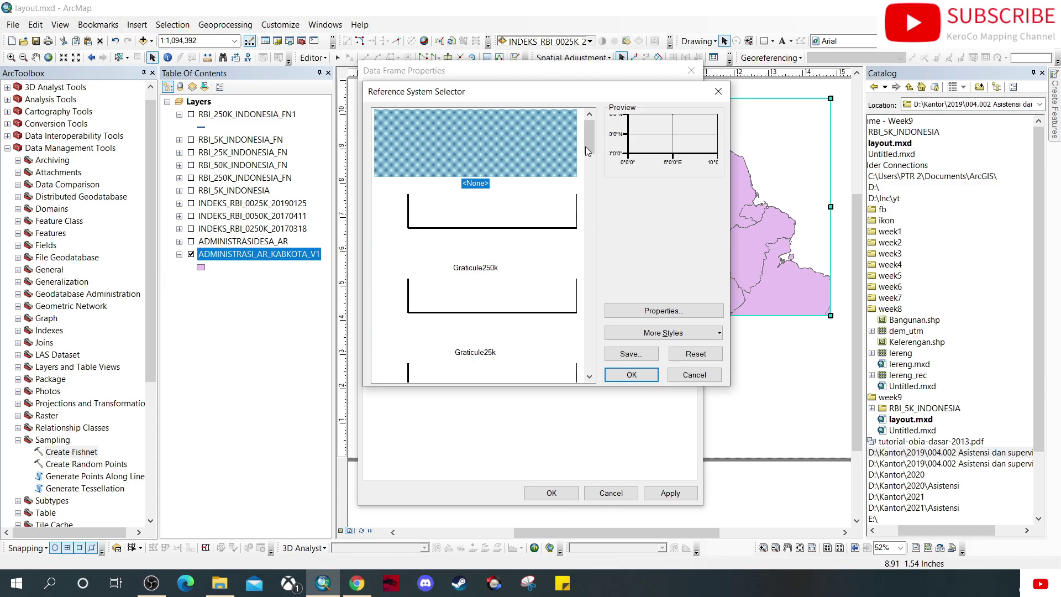
{"action": "scroll", "coordinate": [514, 254], "scroll_direction": "down", "scroll_amount": 3}
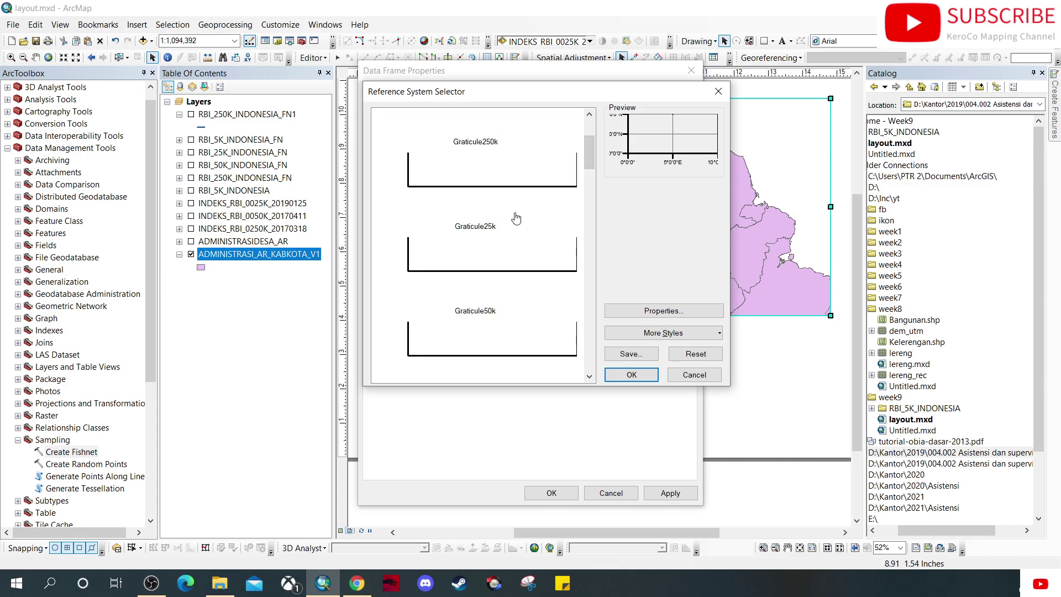
{"action": "left_click", "coordinate": [590, 254]}
{"action": "left_click", "coordinate": [483, 192]}
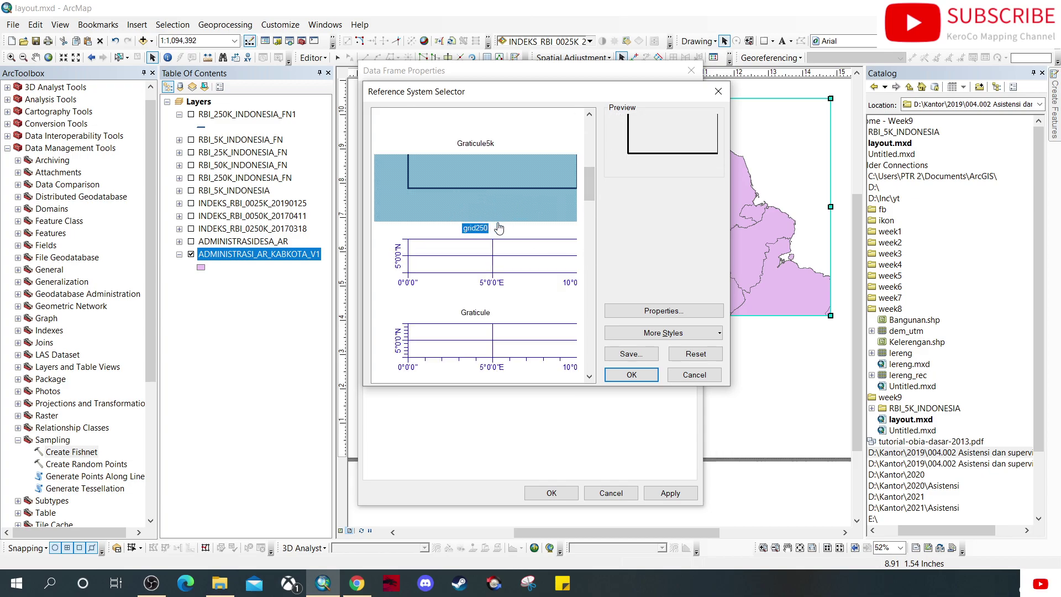
{"action": "scroll", "coordinate": [500, 179], "scroll_direction": "up", "scroll_amount": 3}
{"action": "scroll", "coordinate": [494, 268], "scroll_direction": "down", "scroll_amount": 3}
{"action": "left_click", "coordinate": [632, 375]}
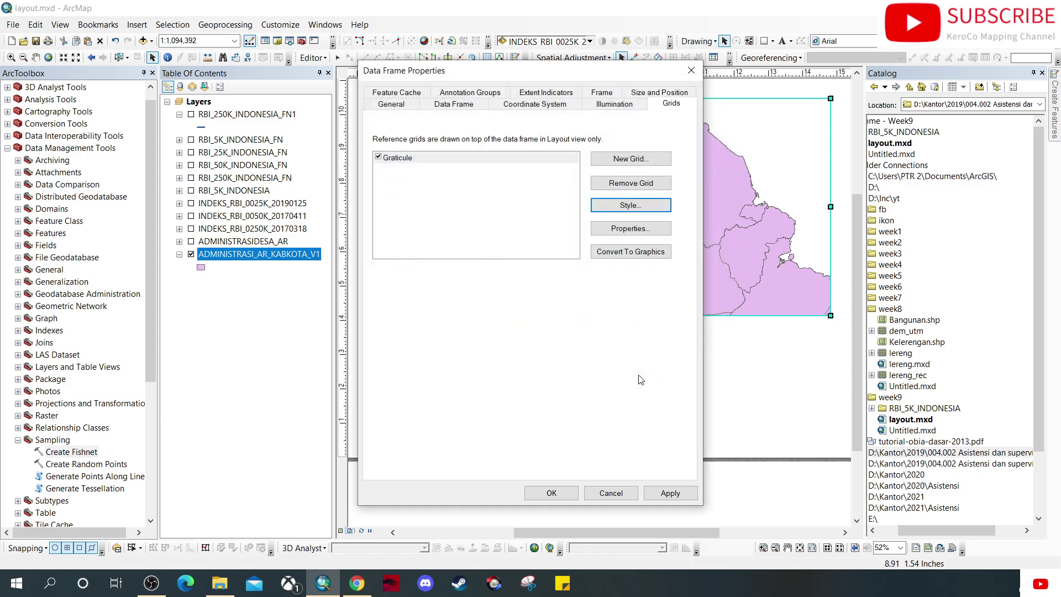
{"action": "left_click", "coordinate": [552, 494]}
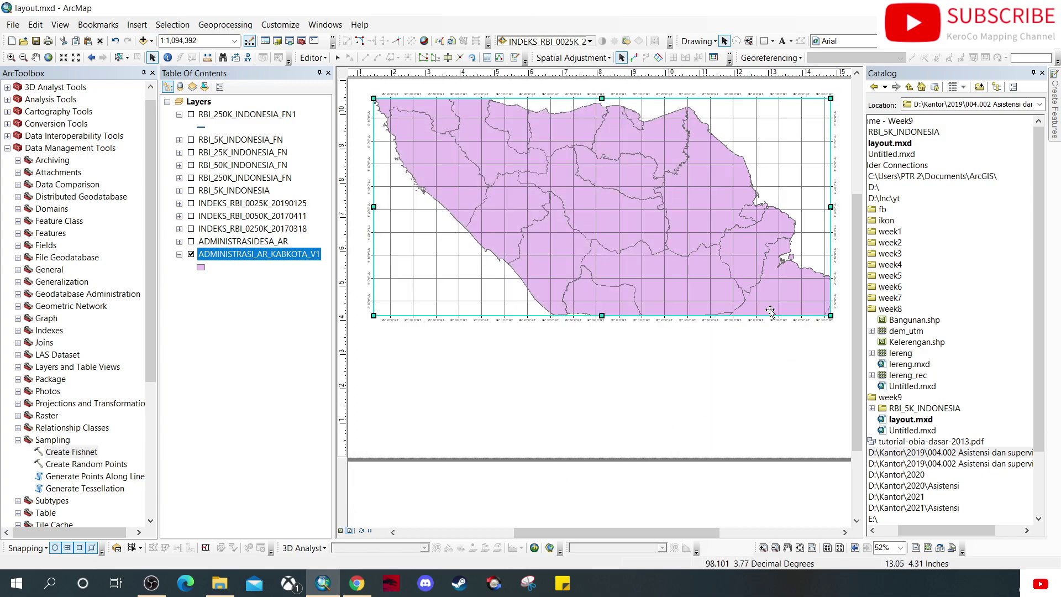
- Examine the grid's LU and BT coordinate labels in the layout, and again with the map moved to the southeast
{"action": "scroll", "coordinate": [806, 314], "scroll_direction": "up", "scroll_amount": 4}
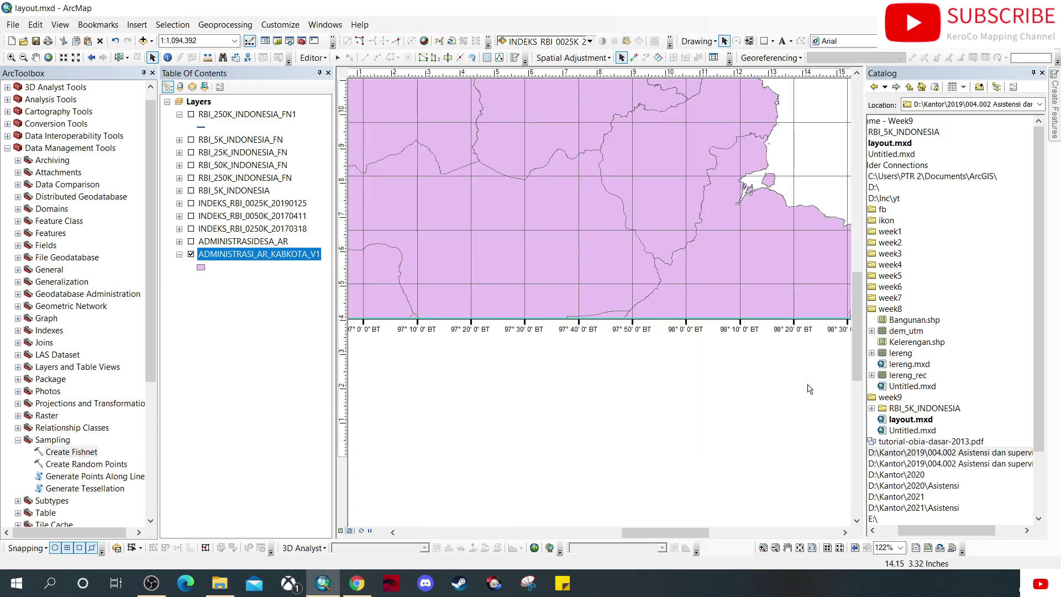
{"action": "scroll", "coordinate": [574, 359], "scroll_direction": "up", "scroll_amount": 2}
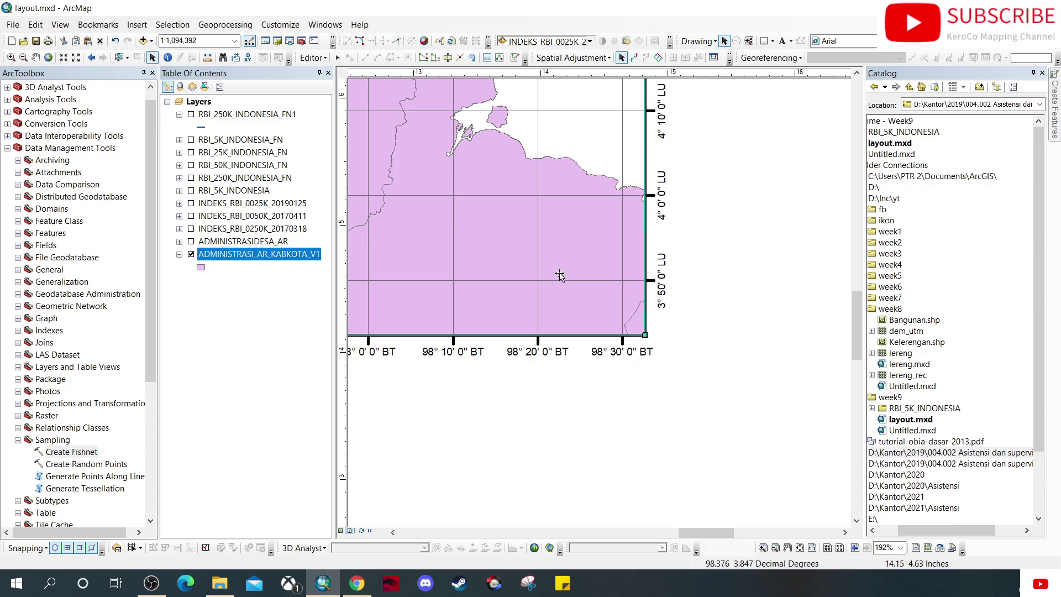
{"action": "scroll", "coordinate": [561, 278], "scroll_direction": "up", "scroll_amount": 2}
{"action": "scroll", "coordinate": [546, 279], "scroll_direction": "down", "scroll_amount": 3}
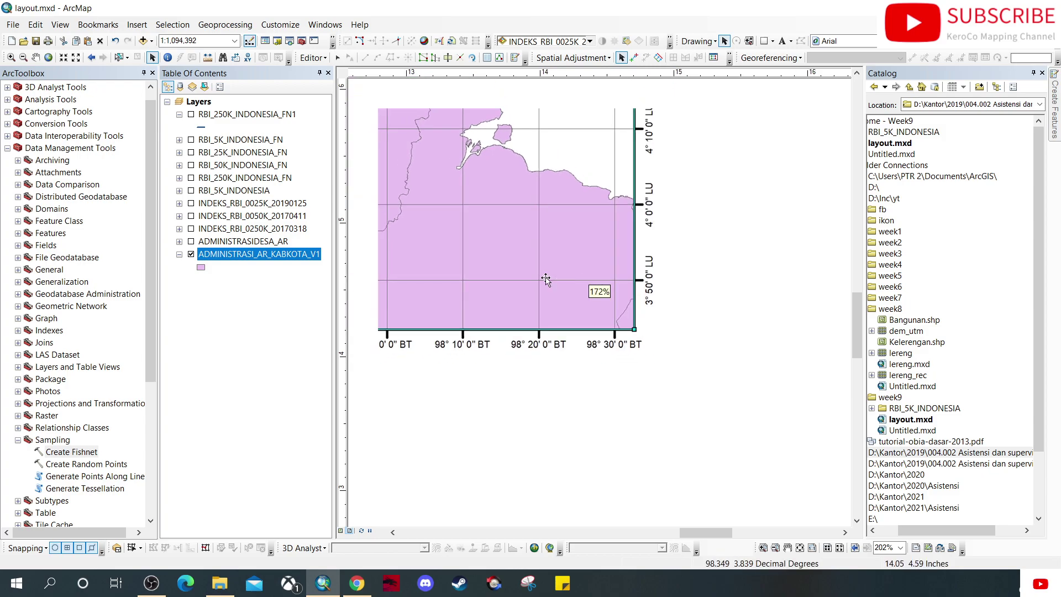
{"action": "left_click_drag", "start_coordinate": [484, 389], "coordinate": [645, 463]}
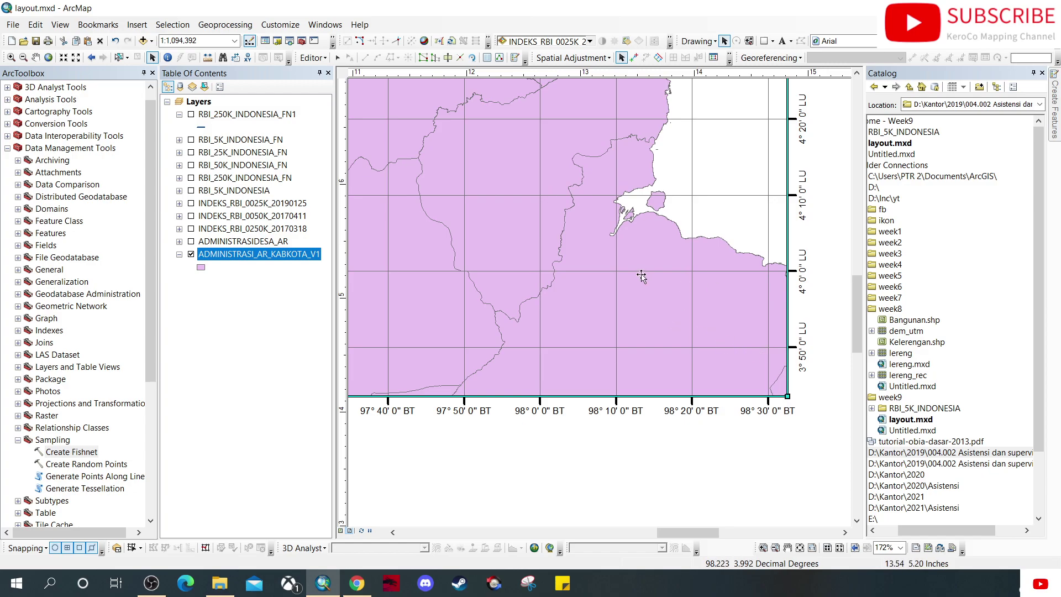
{"action": "left_click", "coordinate": [341, 531]}
{"action": "left_click_drag", "start_coordinate": [768, 476], "coordinate": [645, 282]}
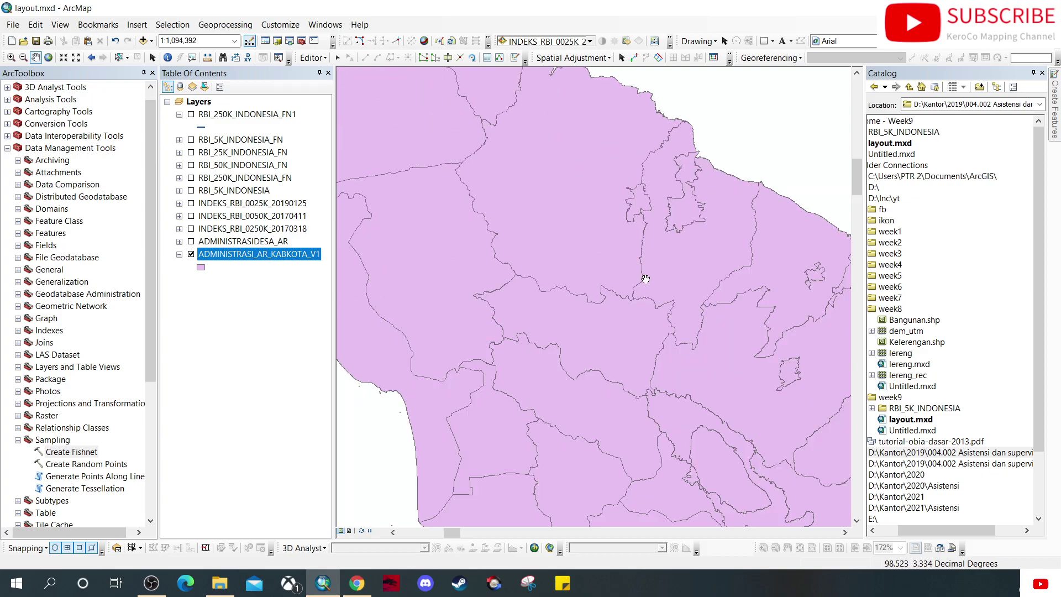
{"action": "left_click", "coordinate": [349, 530]}
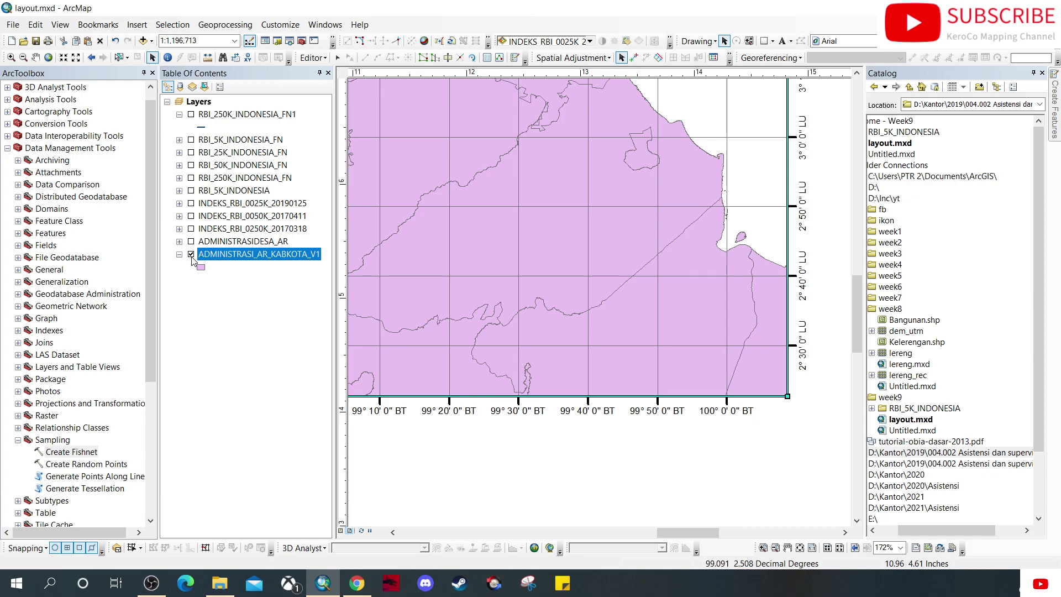
- Review the graticule's axes, label and line properties and close the data frame properties without changes
{"action": "right_click", "coordinate": [604, 310]}
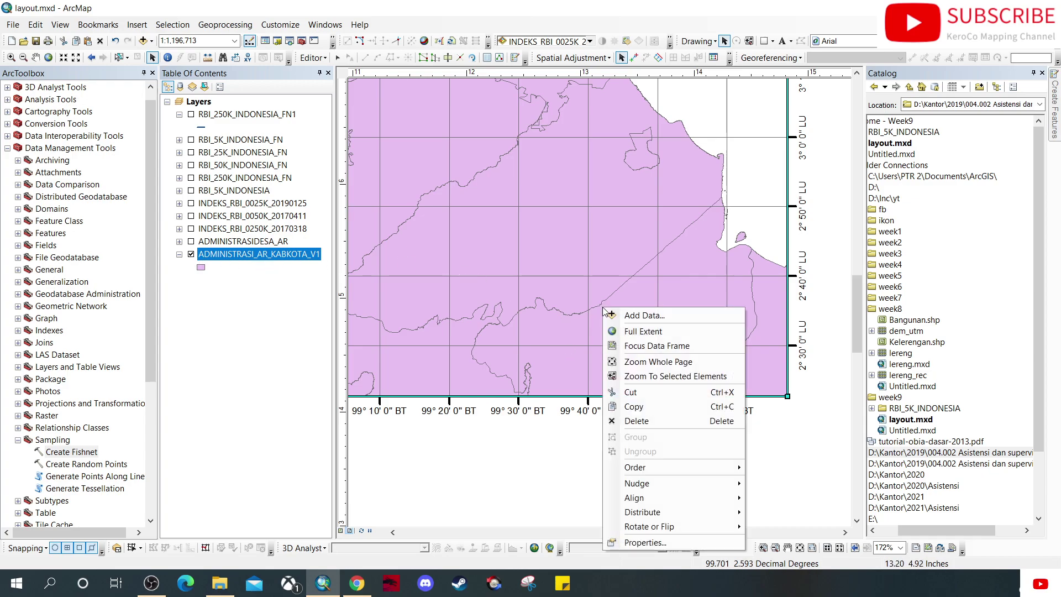
{"action": "left_click", "coordinate": [669, 543]}
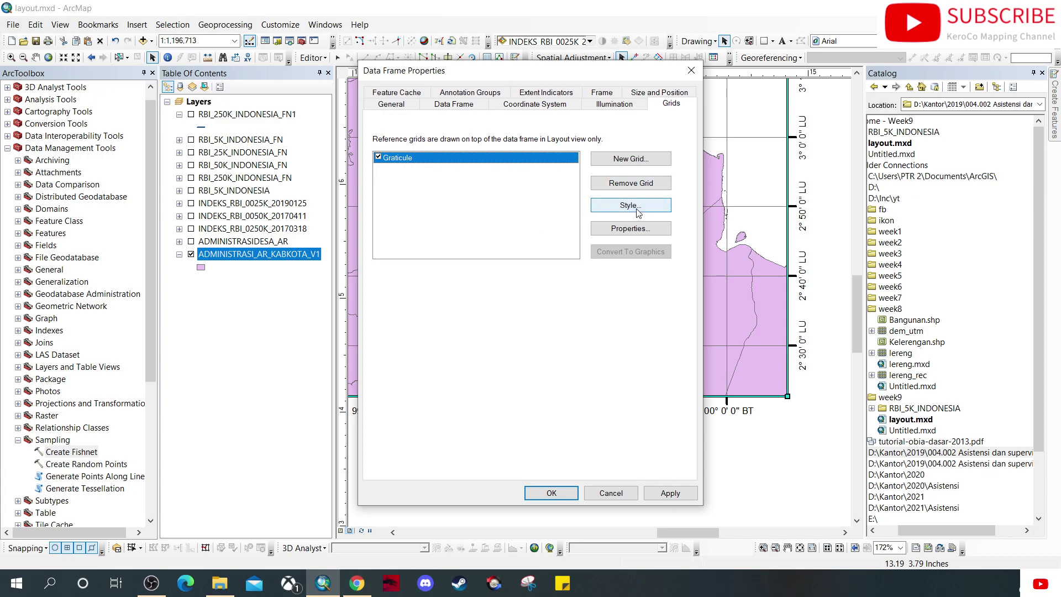
{"action": "left_click", "coordinate": [637, 229]}
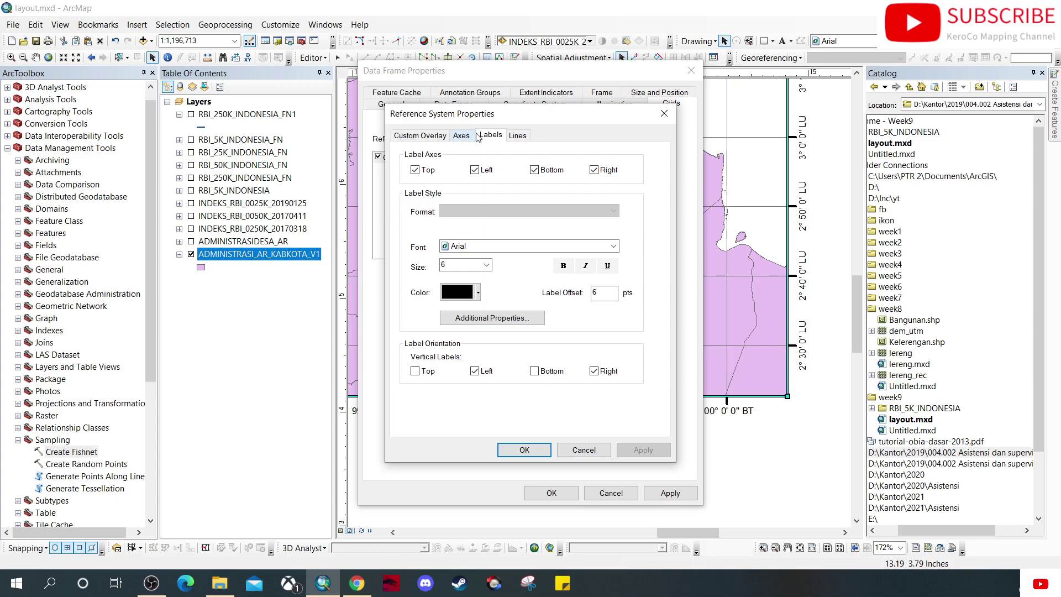
{"action": "left_click", "coordinate": [518, 134]}
{"action": "left_click", "coordinate": [491, 136]}
{"action": "left_click", "coordinate": [464, 138]}
{"action": "left_click", "coordinate": [482, 139]}
{"action": "left_click", "coordinate": [517, 135]}
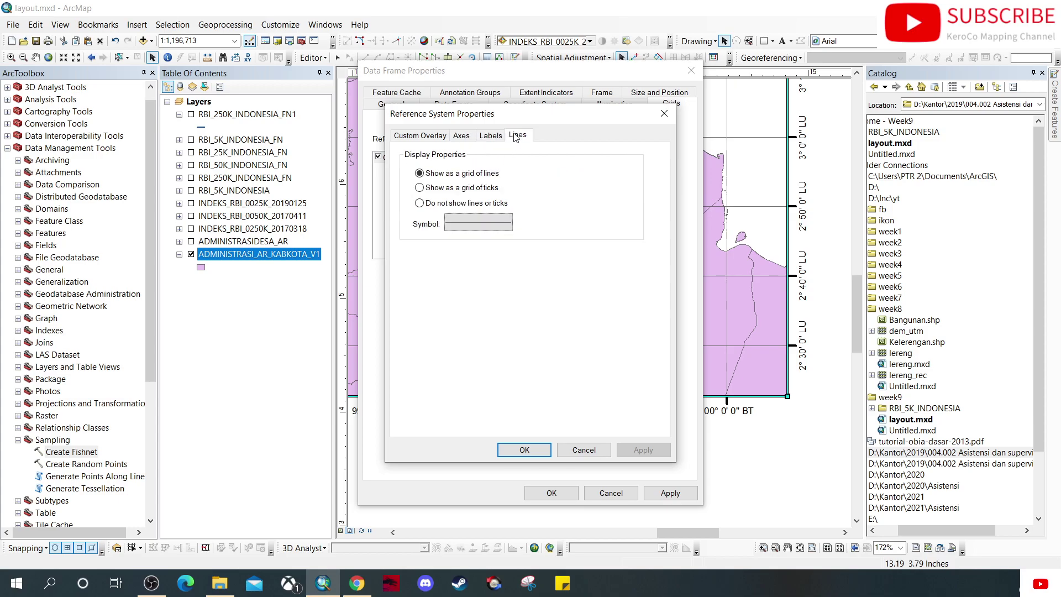
{"action": "left_click", "coordinate": [662, 114]}
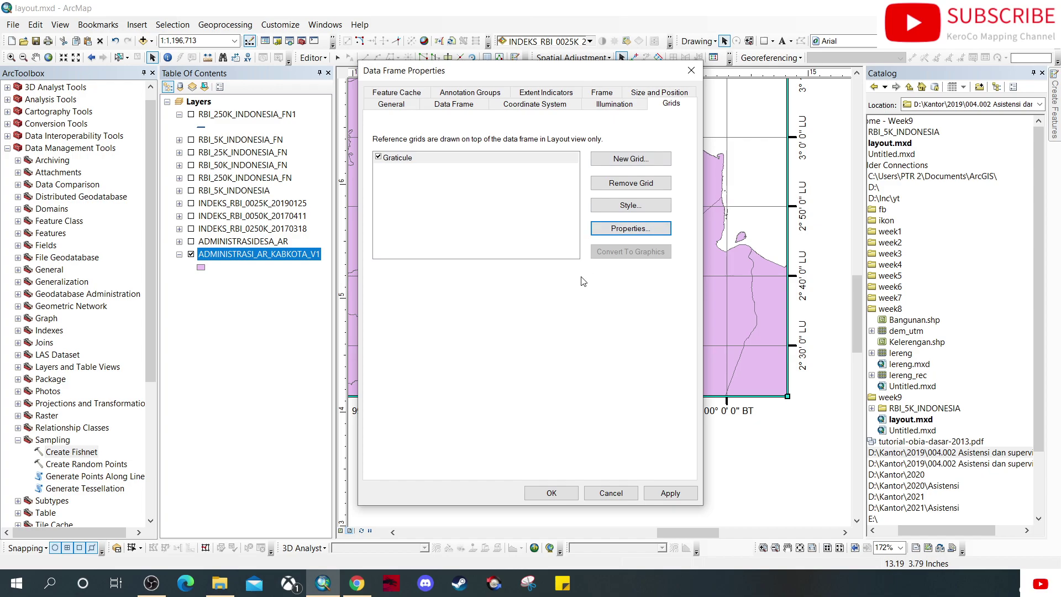
{"action": "left_click", "coordinate": [613, 493]}
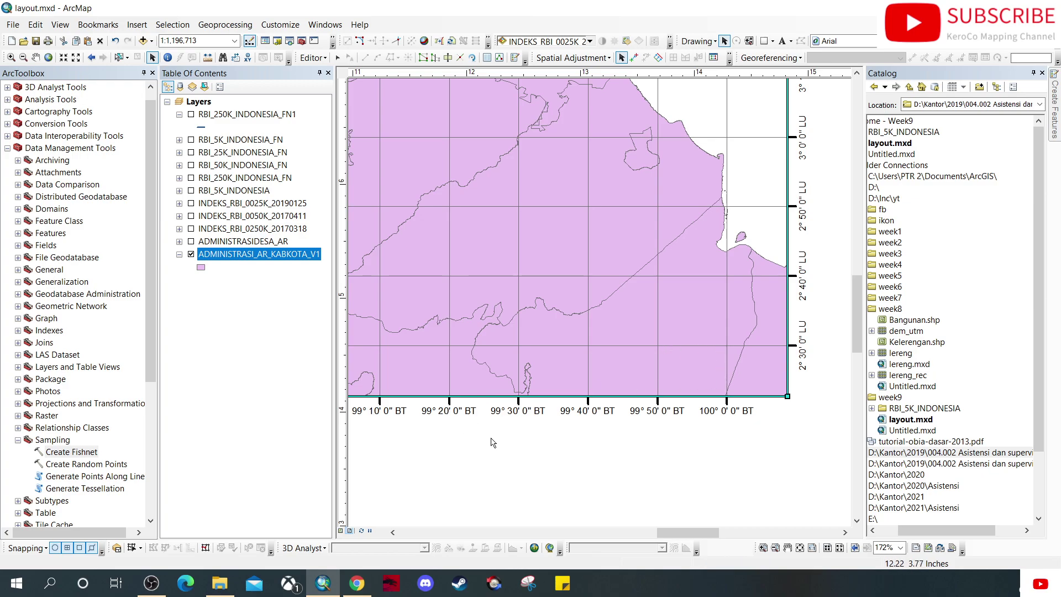
- Hide the ADMINISTRASI_AR_KABKOTA_V1 layer and switch from the layout to the data view
{"action": "left_click", "coordinate": [191, 254]}
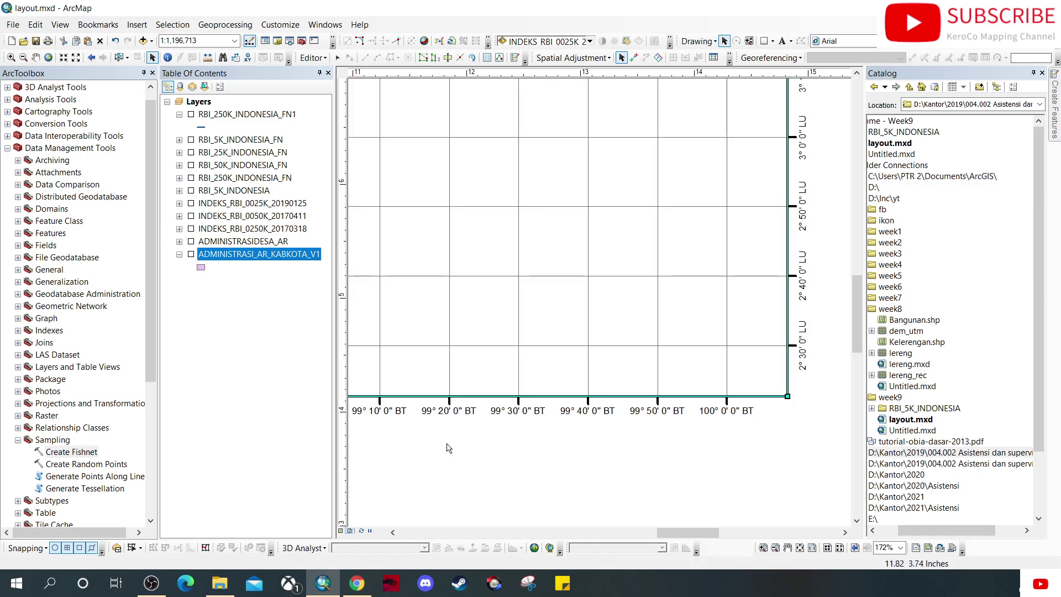
{"action": "left_click", "coordinate": [340, 531]}
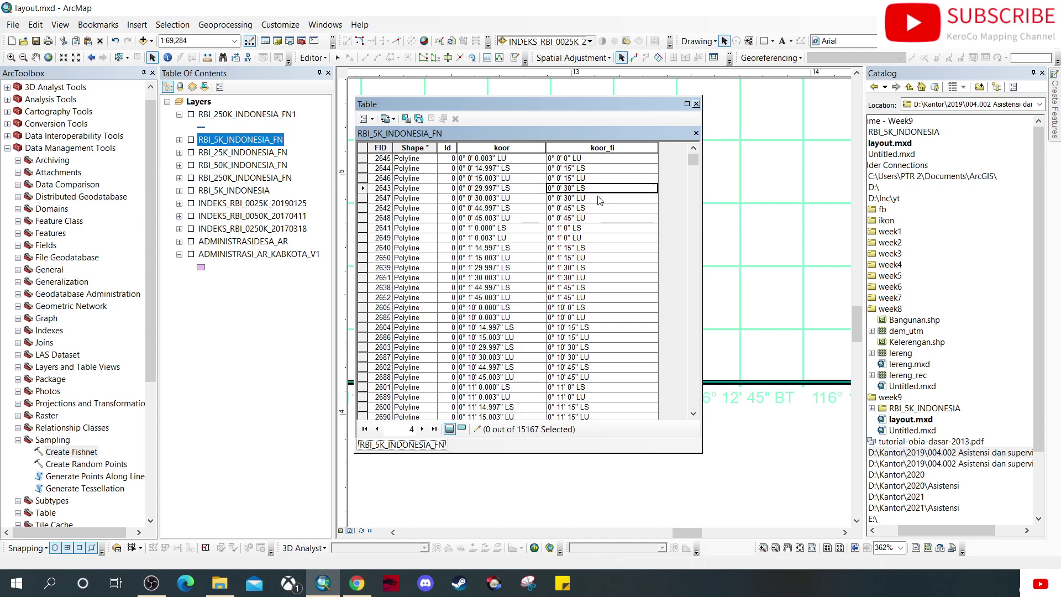
- Inspect the koor_fi values in the attribute tables of RBI_5K_INDONESIA_FN and RBI_25K_INDONESIA_FN, and close the table window
{"action": "left_click", "coordinate": [570, 169]}
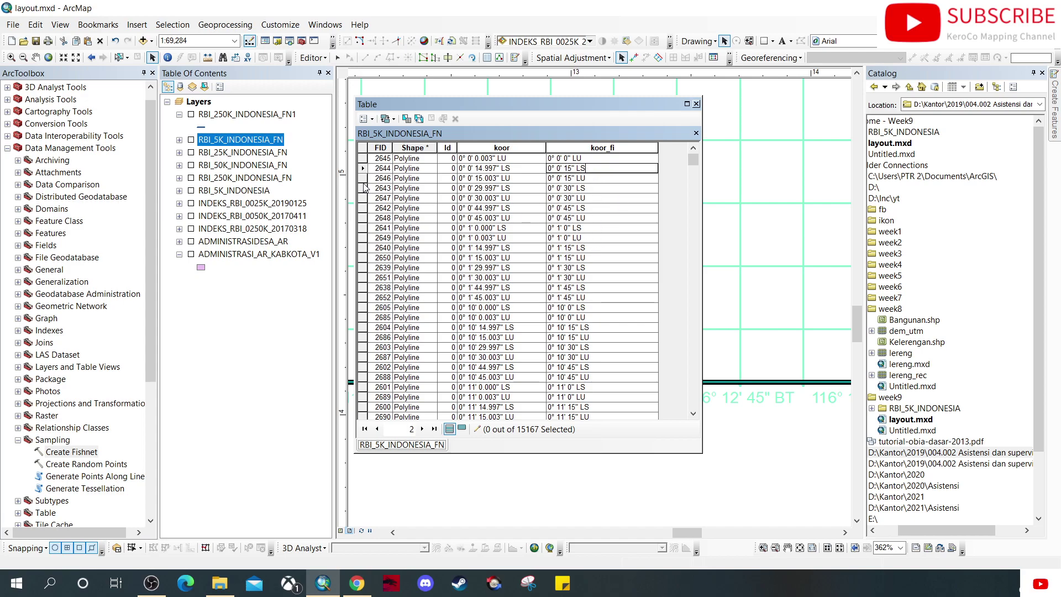
{"action": "right_click", "coordinate": [258, 153]}
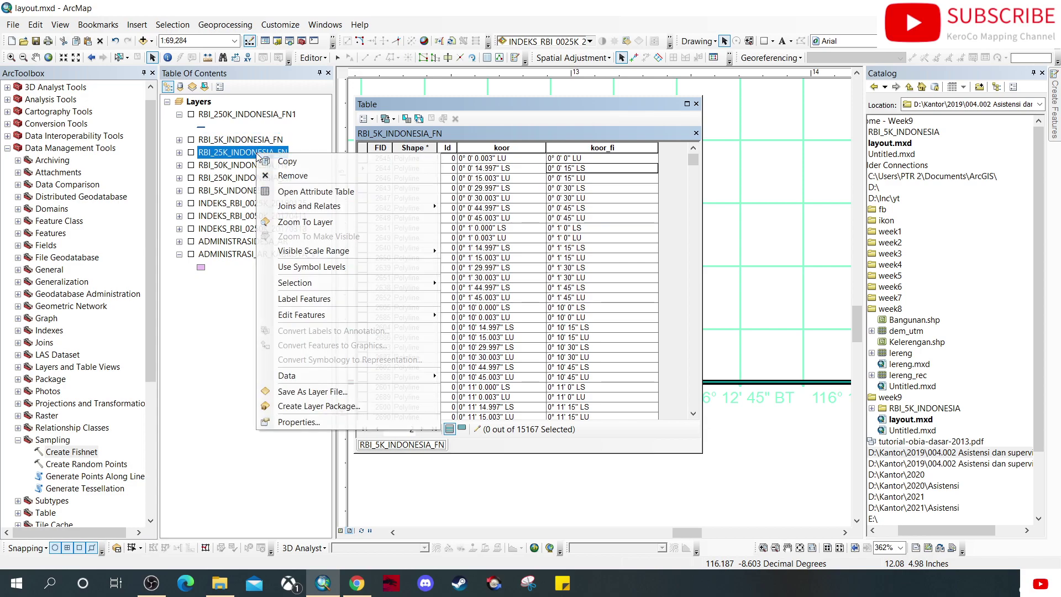
{"action": "left_click", "coordinate": [310, 194]}
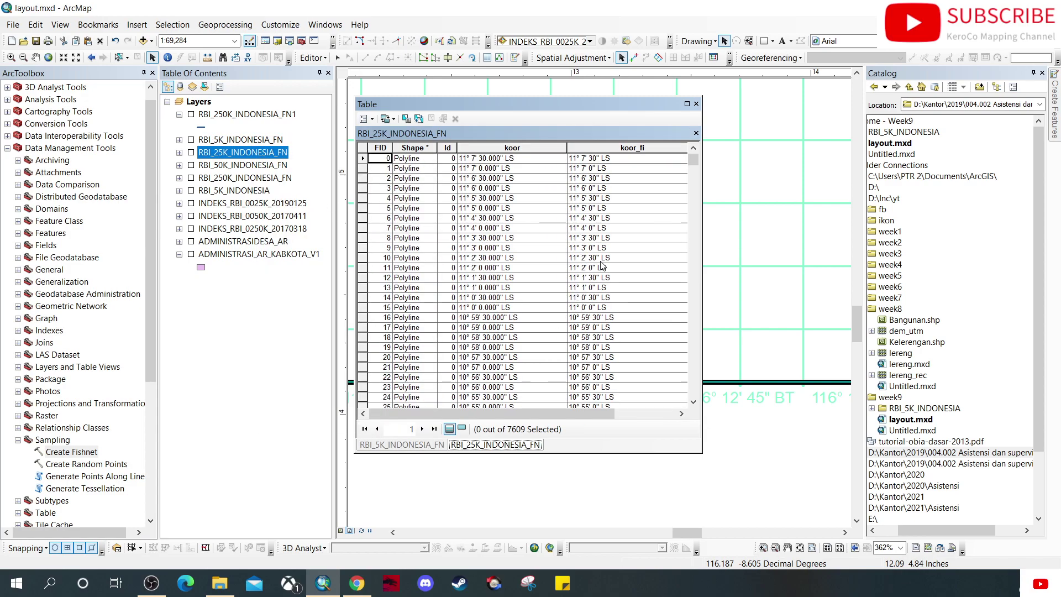
{"action": "left_click", "coordinate": [696, 104]}
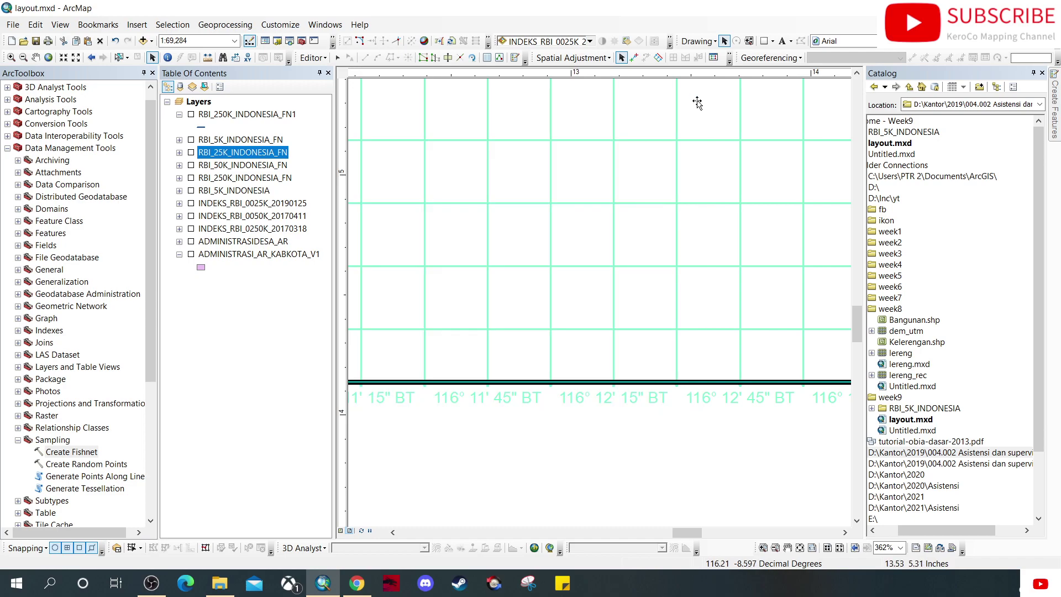
- Show the RBI_25K_INDONESIA_FN grid over the ADMINISTRASIDESA_AR village boundaries in the data view
{"action": "left_click", "coordinate": [340, 531]}
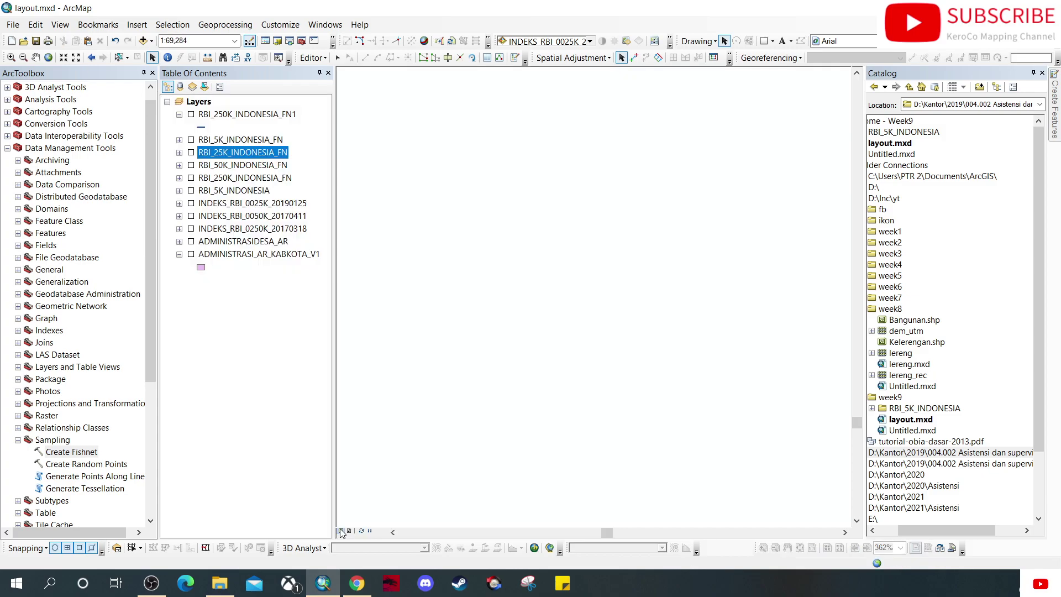
{"action": "left_click", "coordinate": [191, 152]}
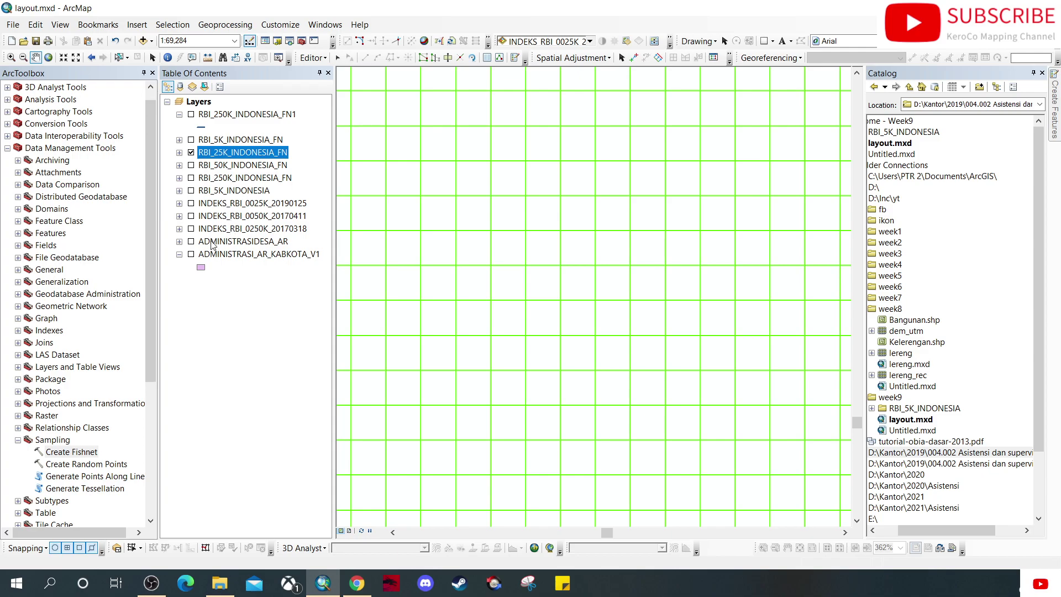
{"action": "left_click", "coordinate": [191, 241]}
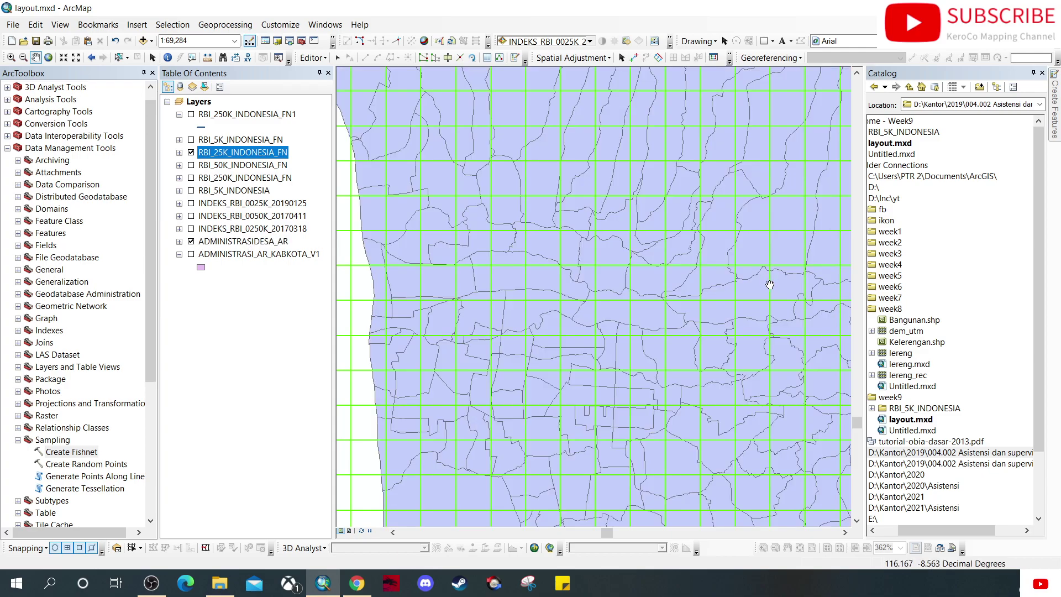
- Examine how the RBI_25K_INDONESIA_FN grid lines fall across the ADMINISTRASIDESA_AR village boundaries and along the edges of the area
{"action": "left_click_drag", "start_coordinate": [781, 443], "coordinate": [646, 309]}
{"action": "left_click_drag", "start_coordinate": [693, 416], "coordinate": [639, 306]}
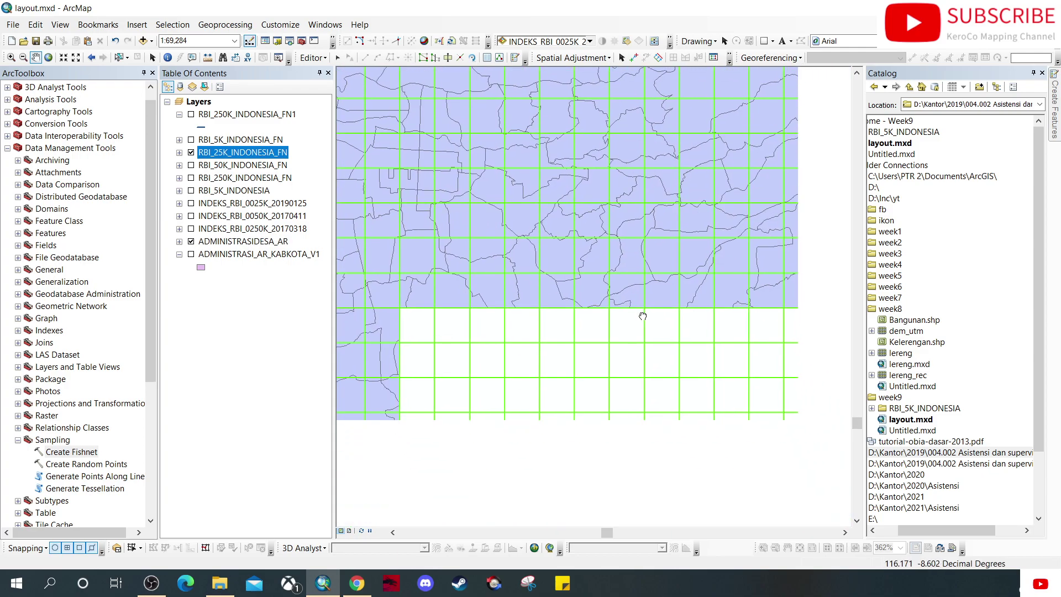
{"action": "left_click_drag", "start_coordinate": [825, 318], "coordinate": [641, 325]}
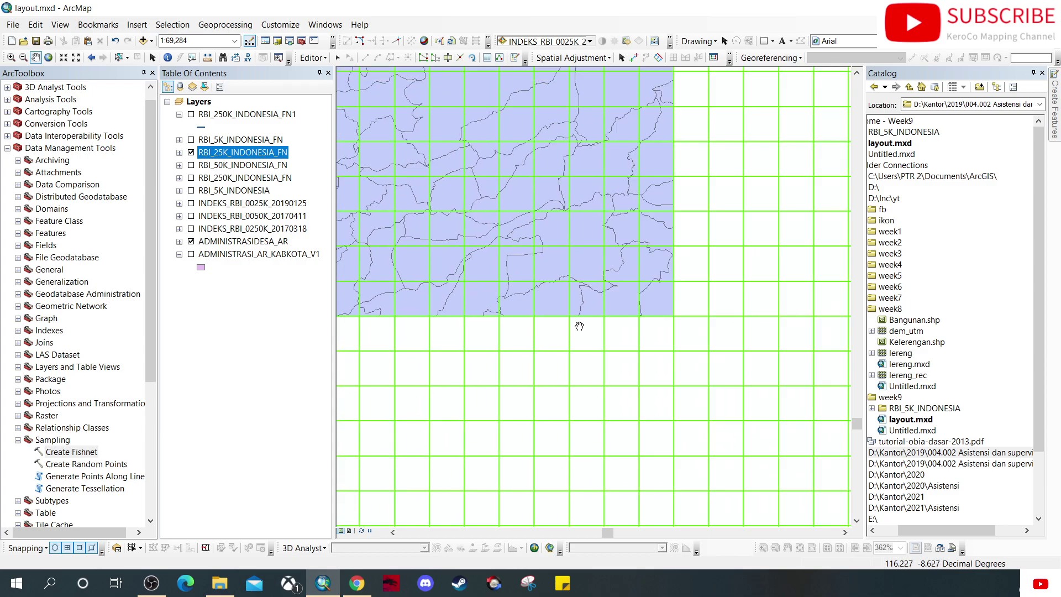
{"action": "left_click_drag", "start_coordinate": [666, 163], "coordinate": [670, 346]}
{"action": "left_click_drag", "start_coordinate": [684, 174], "coordinate": [692, 350]}
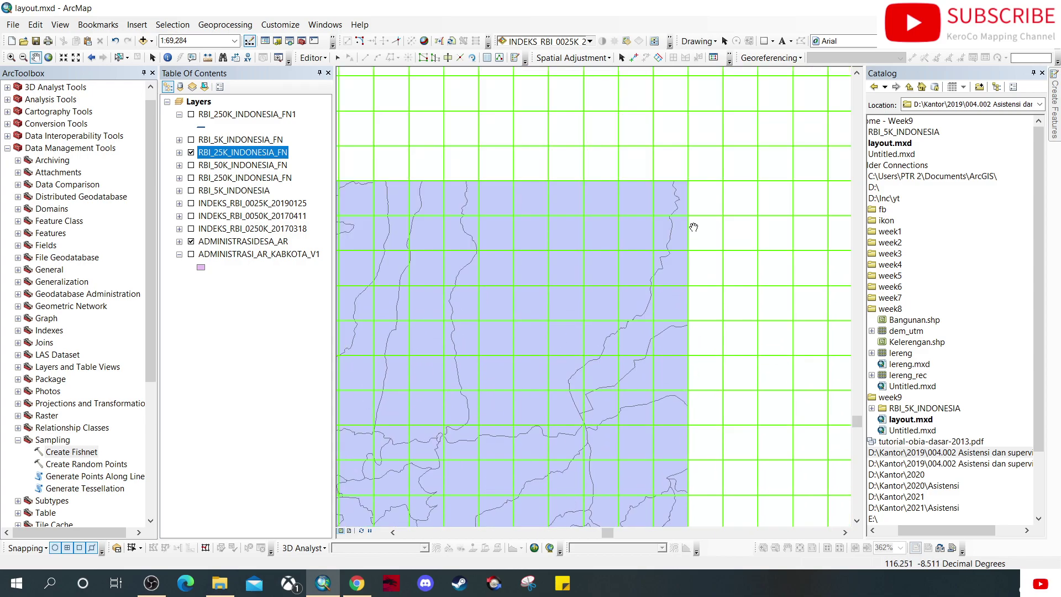
{"action": "left_click_drag", "start_coordinate": [617, 390], "coordinate": [706, 192]}
{"action": "left_click_drag", "start_coordinate": [428, 391], "coordinate": [637, 219]}
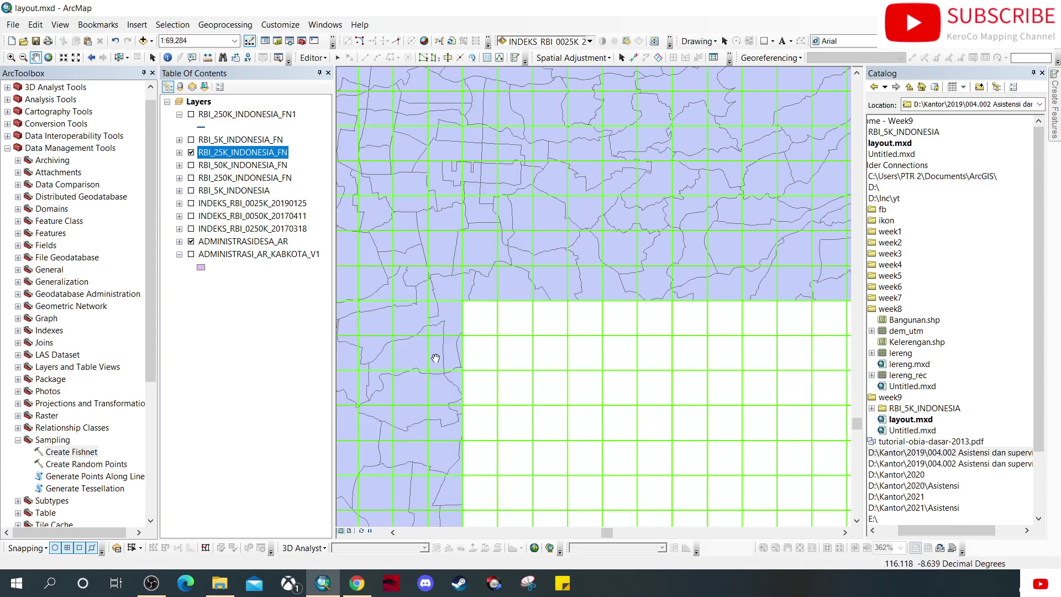
{"action": "left_click_drag", "start_coordinate": [435, 358], "coordinate": [491, 262]}
{"action": "left_click_drag", "start_coordinate": [463, 170], "coordinate": [573, 364]}
{"action": "scroll", "coordinate": [545, 255], "scroll_direction": "down", "scroll_amount": 3}
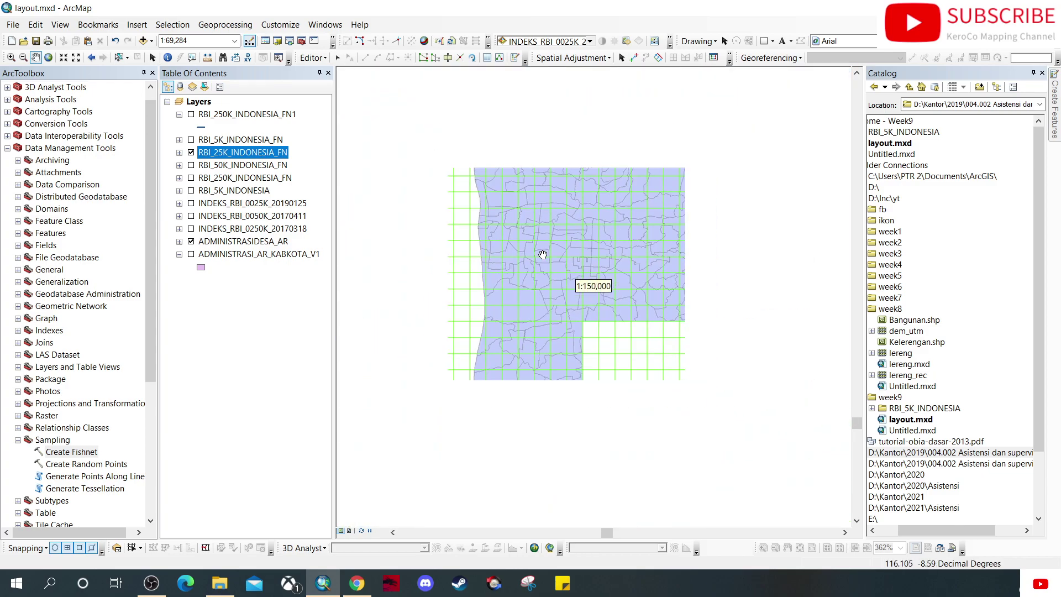
{"action": "left_click_drag", "start_coordinate": [527, 313], "coordinate": [554, 274]}
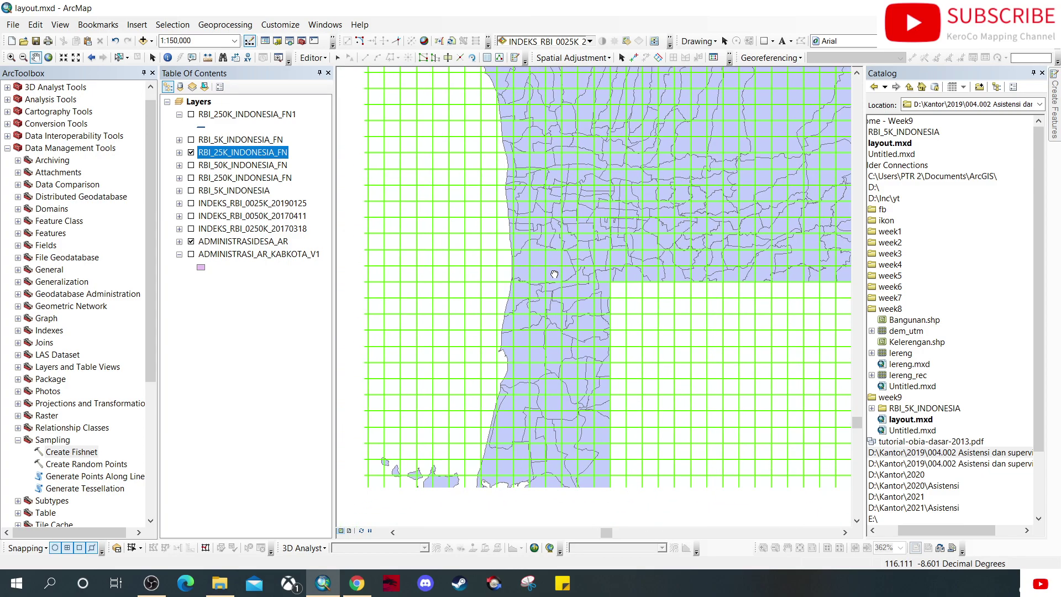
- Hide the RBI_25K_INDONESIA_FN layer and check the coordinate grid in the layout view, returning to the data view
{"action": "left_click", "coordinate": [191, 152]}
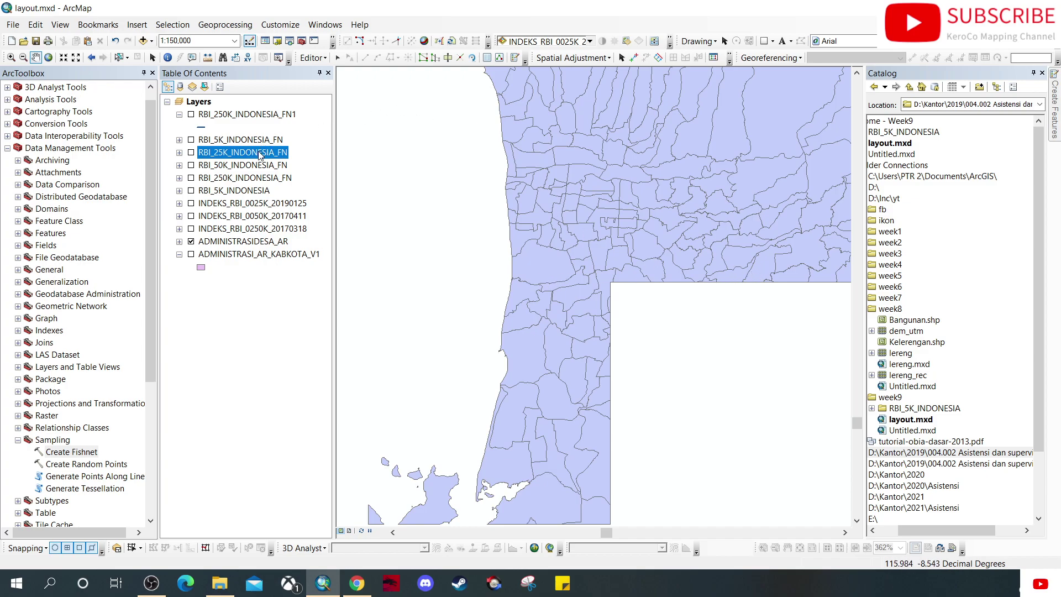
{"action": "left_click", "coordinate": [349, 531]}
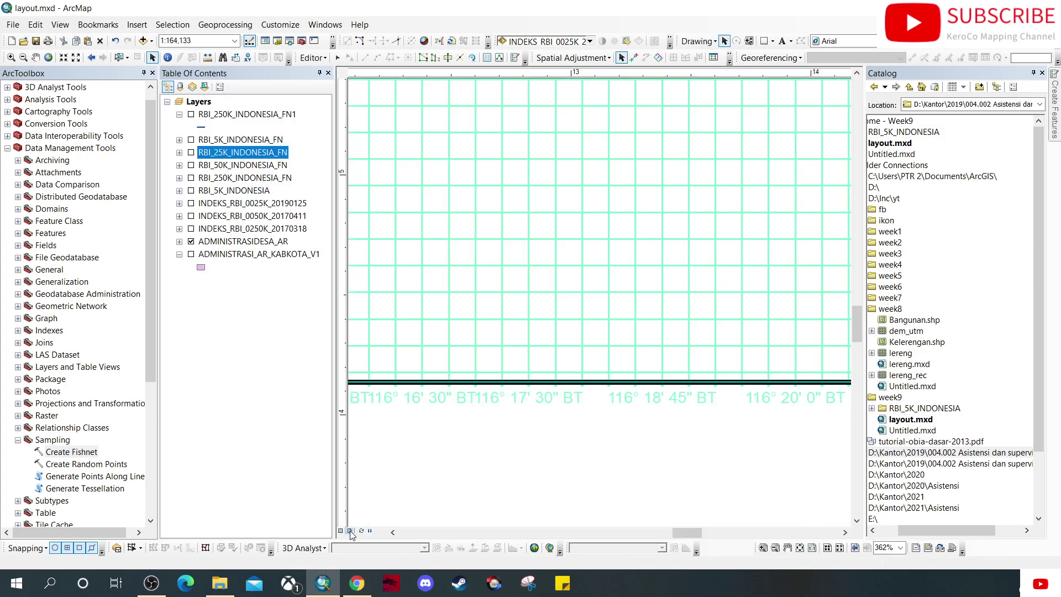
{"action": "left_click", "coordinate": [340, 531]}
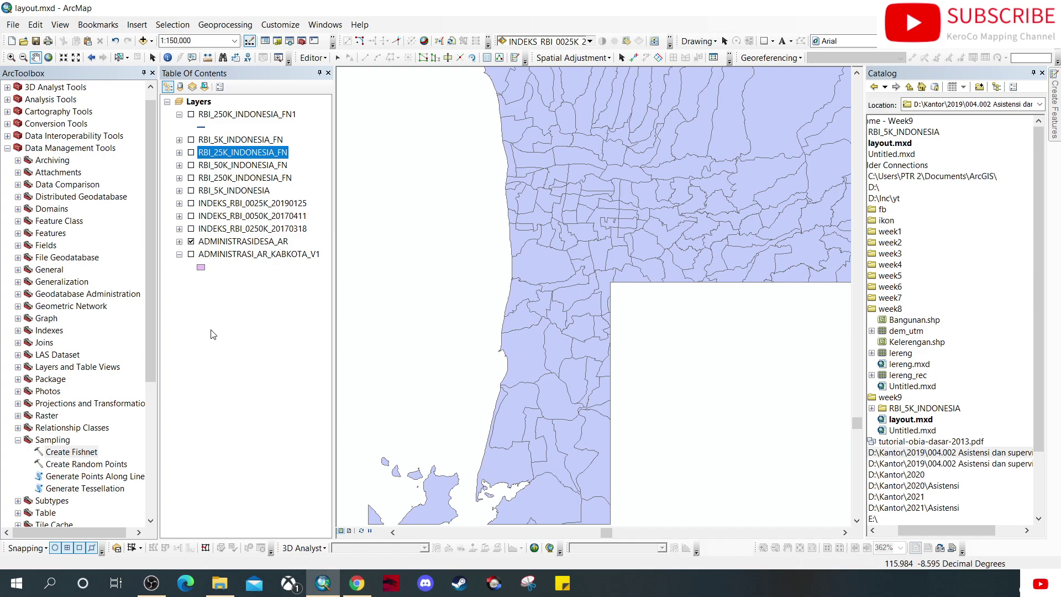
{"action": "left_click", "coordinate": [264, 142]}
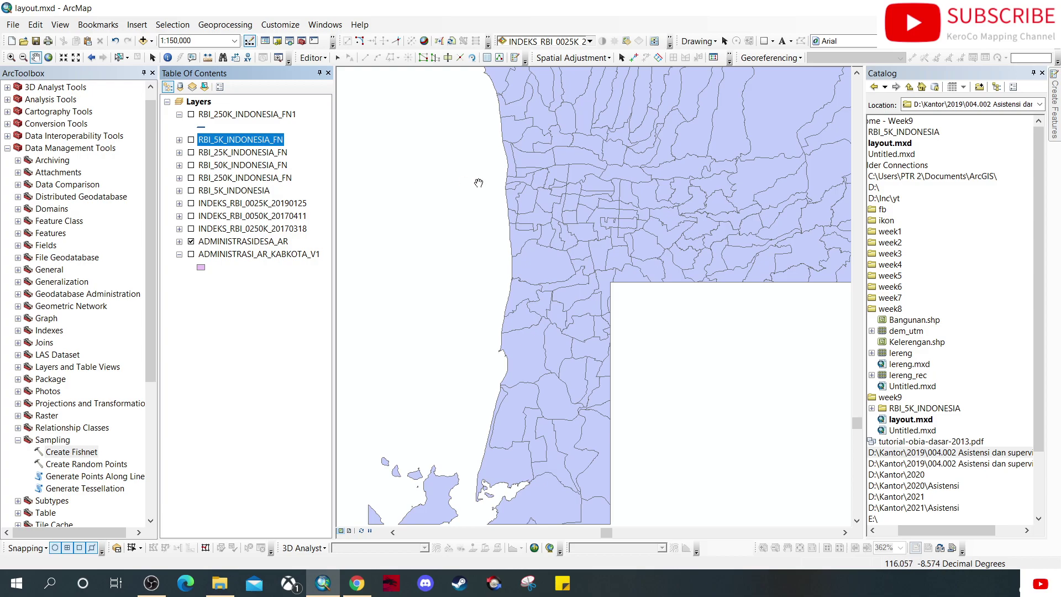
{"action": "left_click_drag", "start_coordinate": [659, 184], "coordinate": [726, 229]}
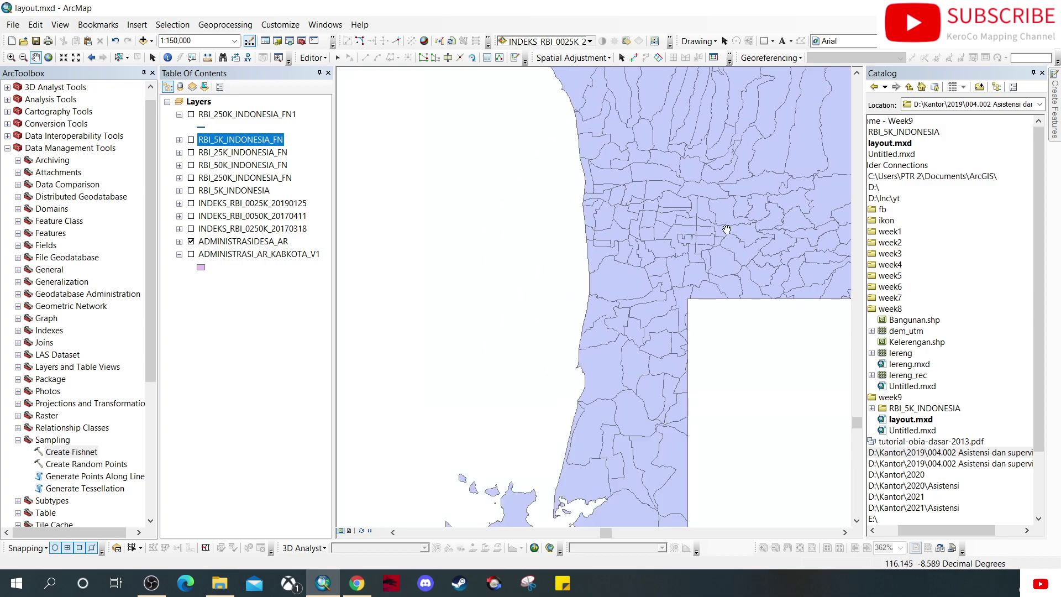